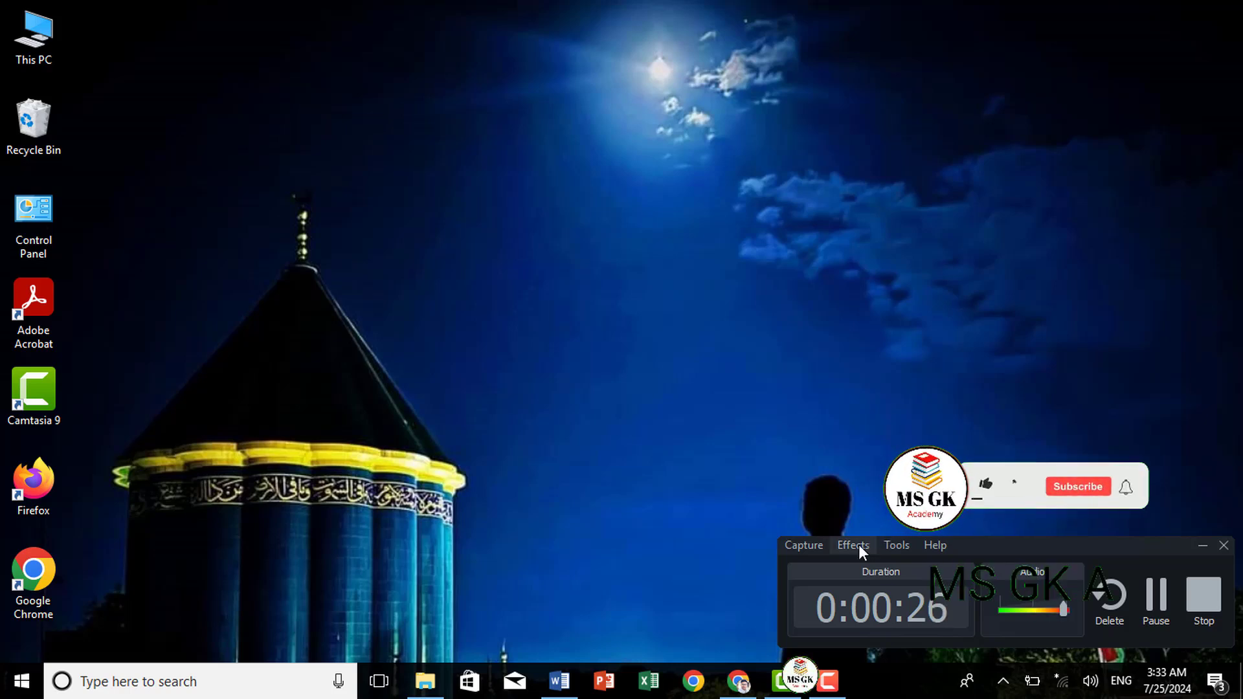
Launch Chrome from the taskbar to a blank New Tab page
click(738, 681)
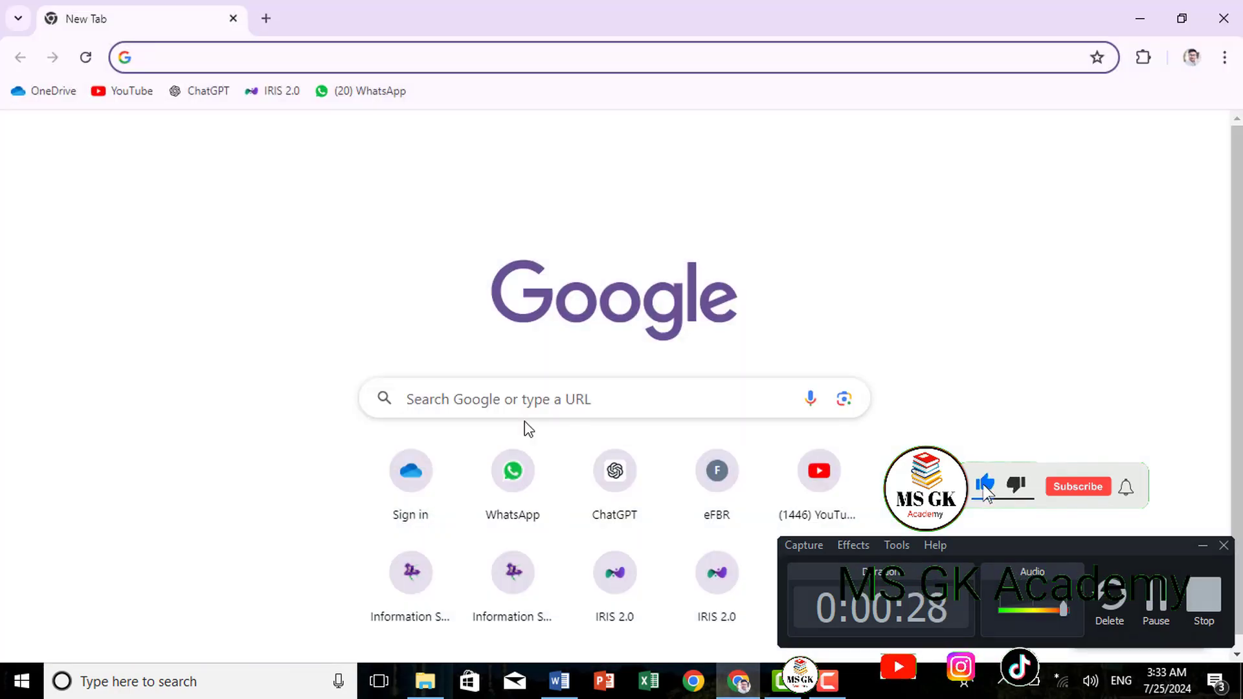
Search 'ppsc', open the PPSC online job listings and dismiss the fee notice
click(509, 385)
text(ppsc.gop.pk/(S(v122g3ef5hqi5rjng30h3leu))/default.aspx)
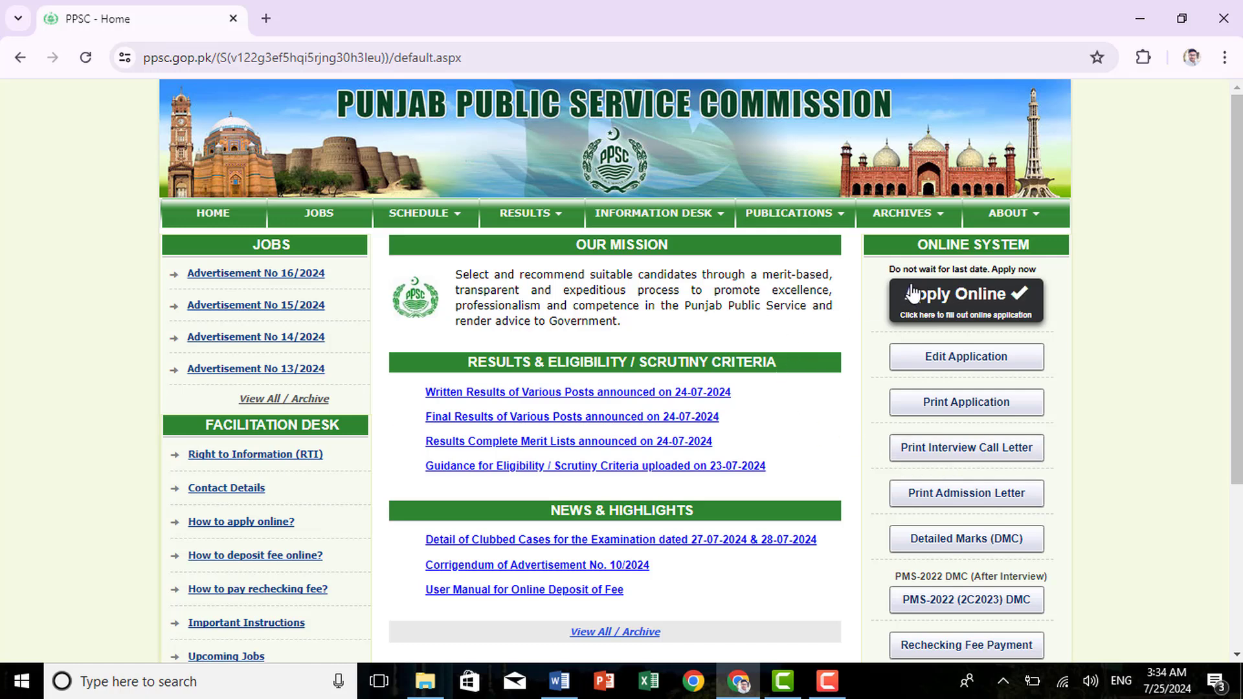
click(939, 314)
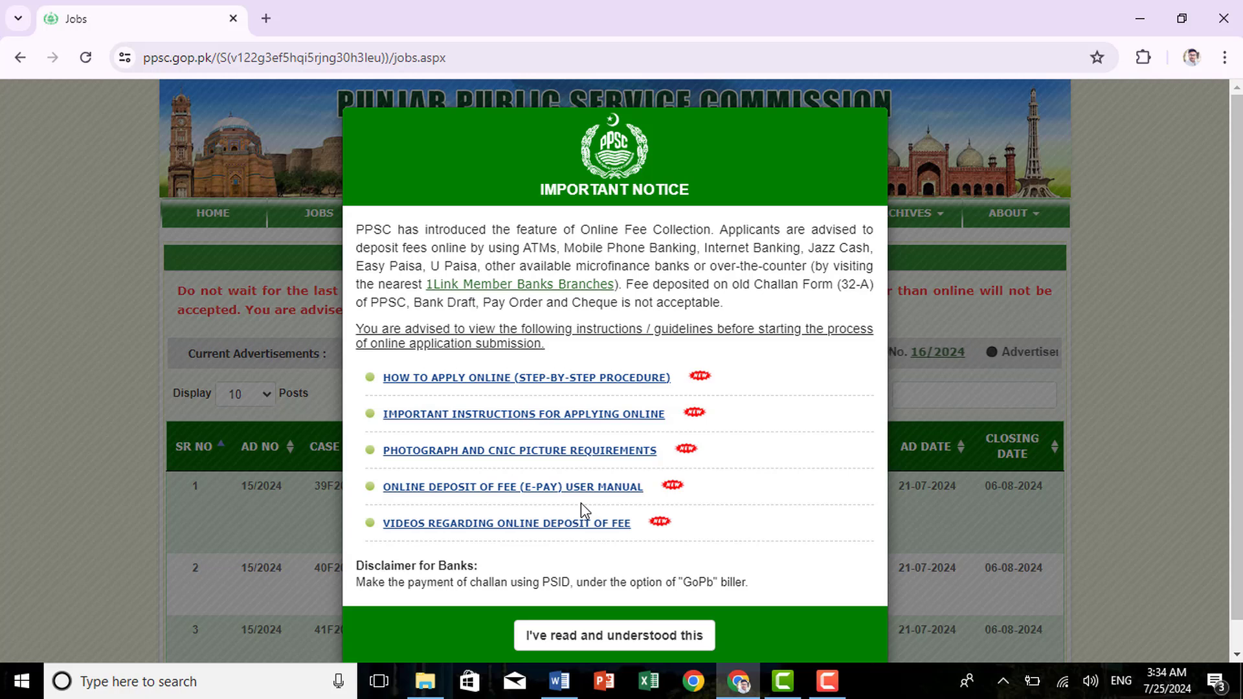
click(613, 637)
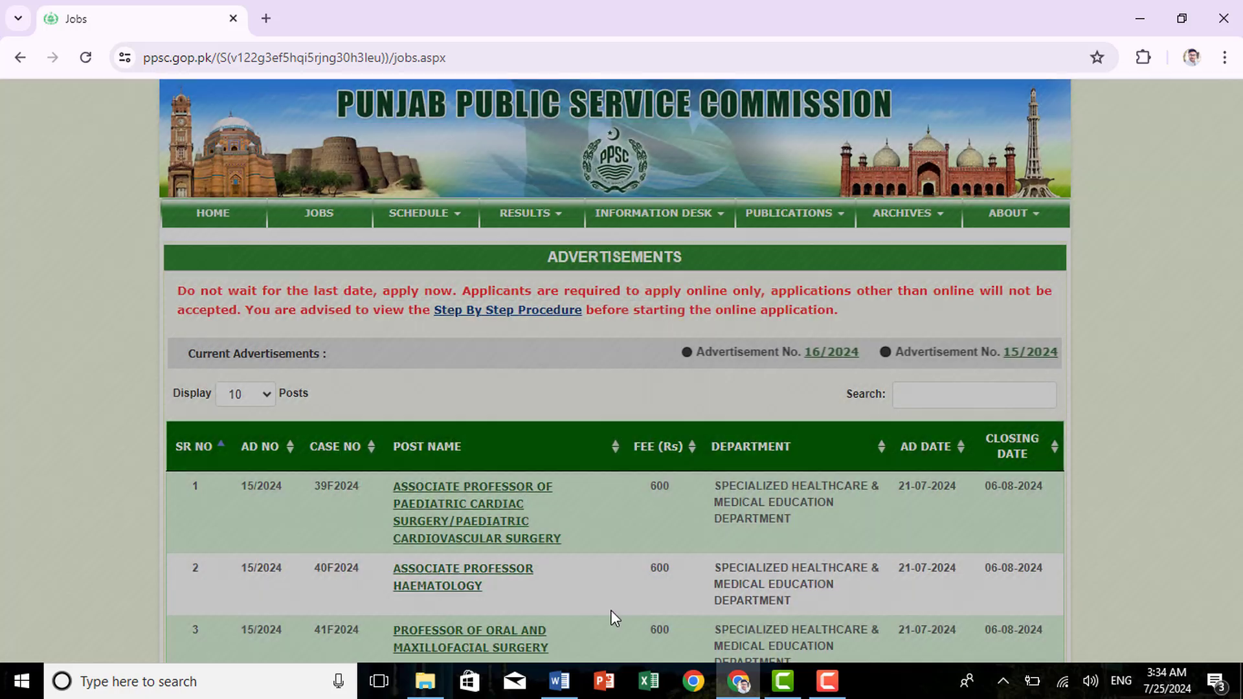
Page through the 35 advertisements on pages 2, 3 and 4, ending at entries 31–35
scroll(549, 481, down, 3)
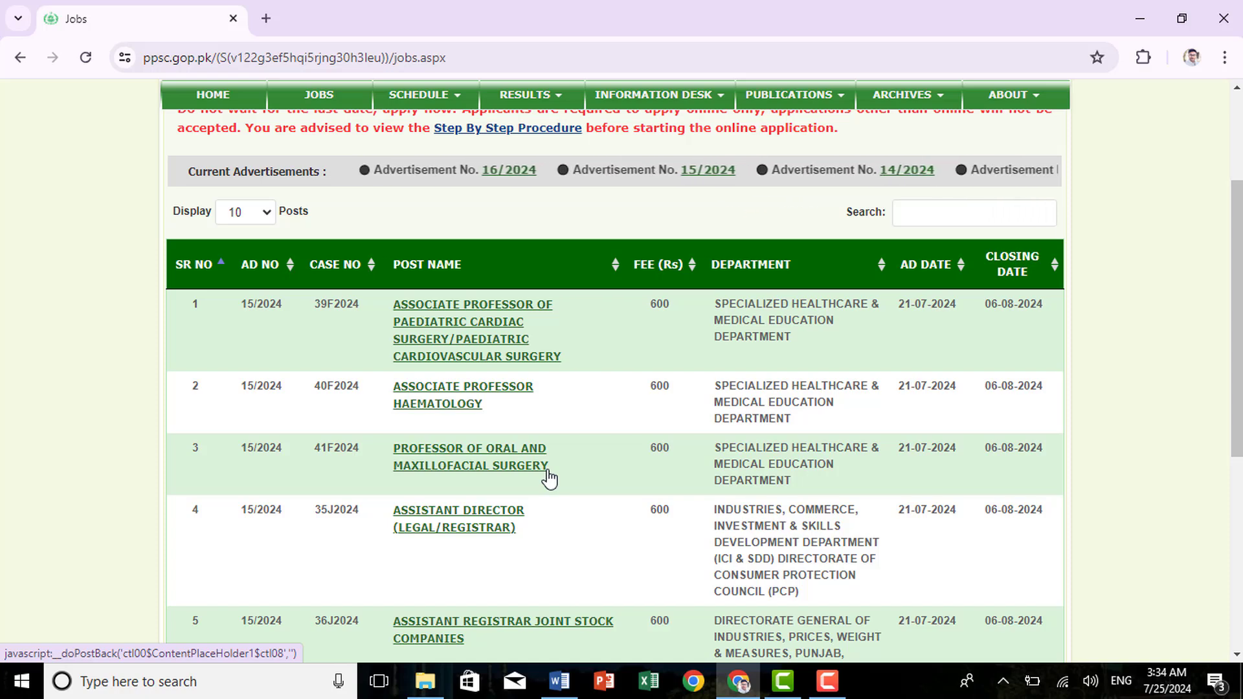
scroll(553, 467, down, 1)
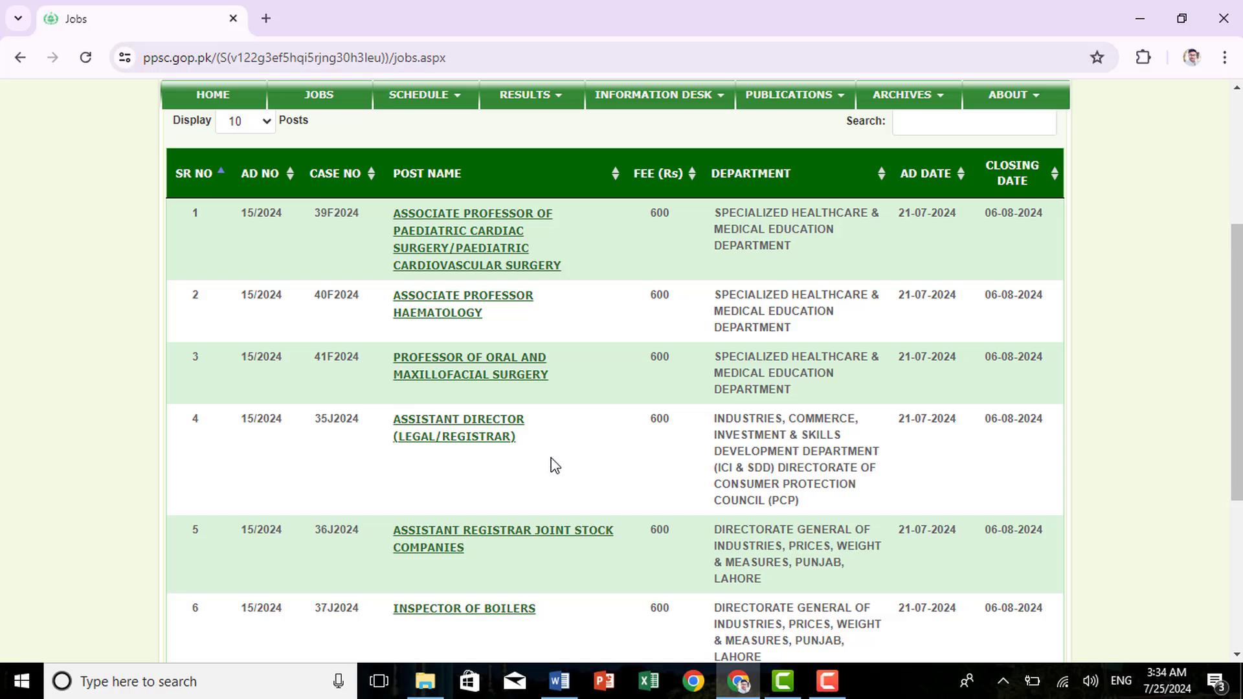
scroll(555, 465, down, 2)
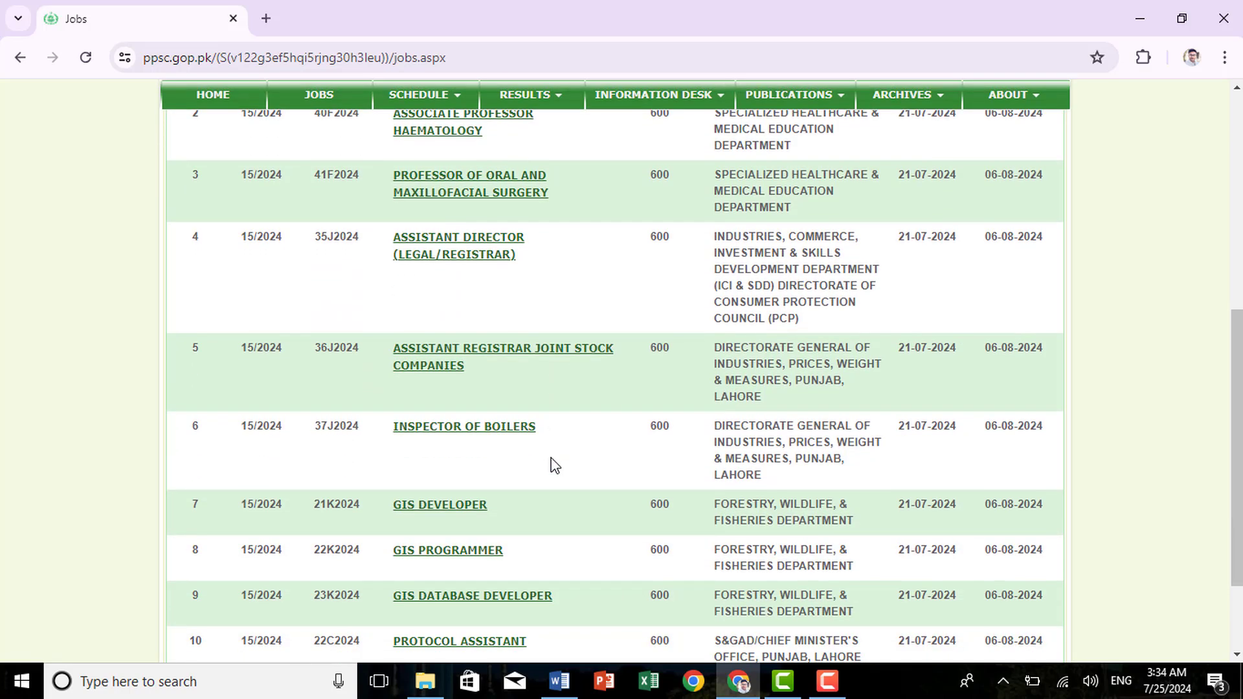
scroll(555, 465, down, 2)
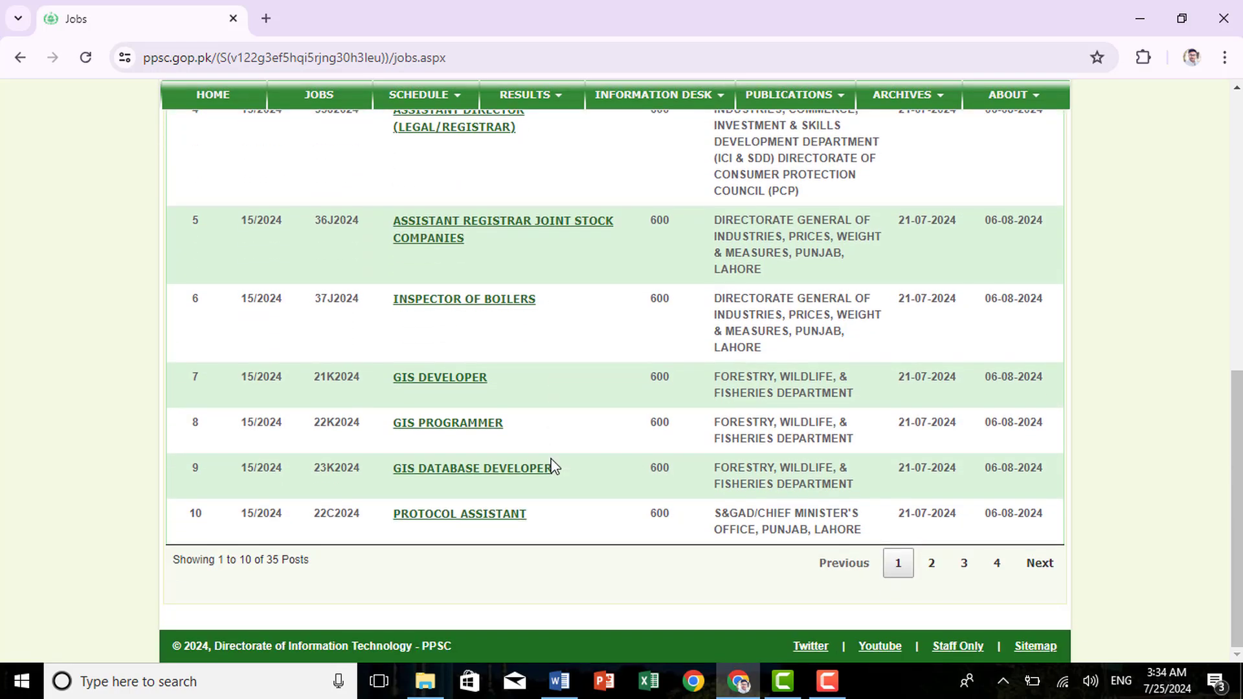
click(932, 574)
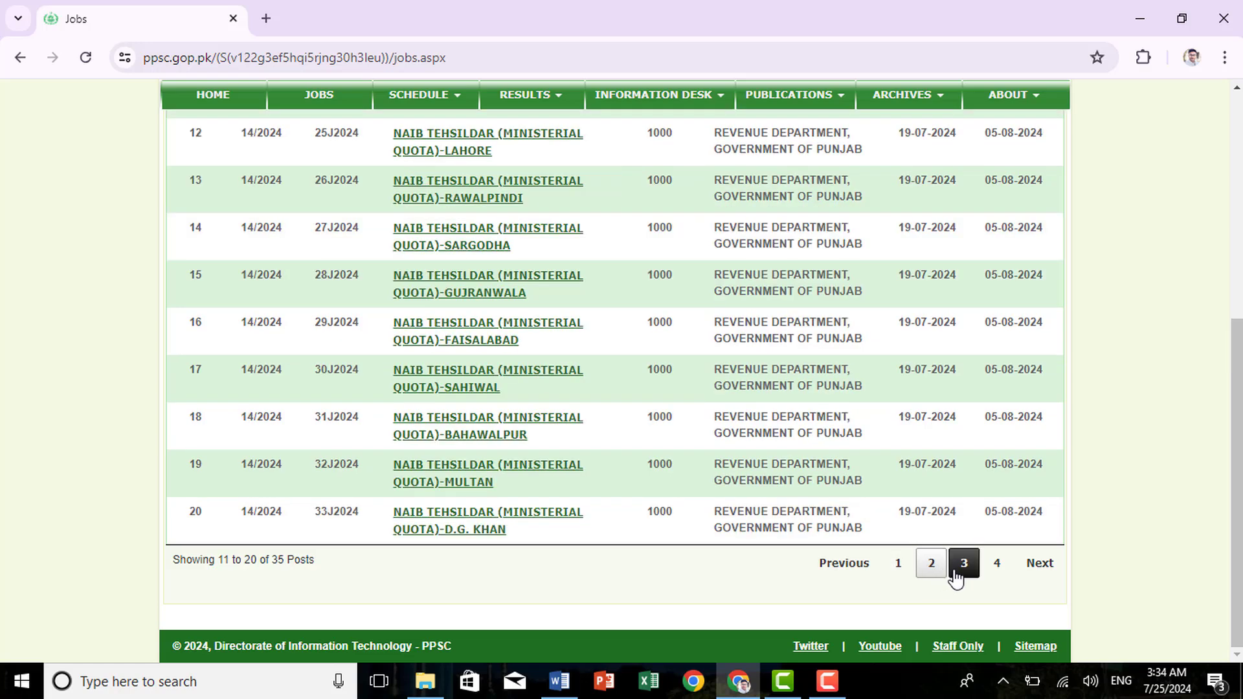
click(963, 563)
scroll(843, 590, down, 2)
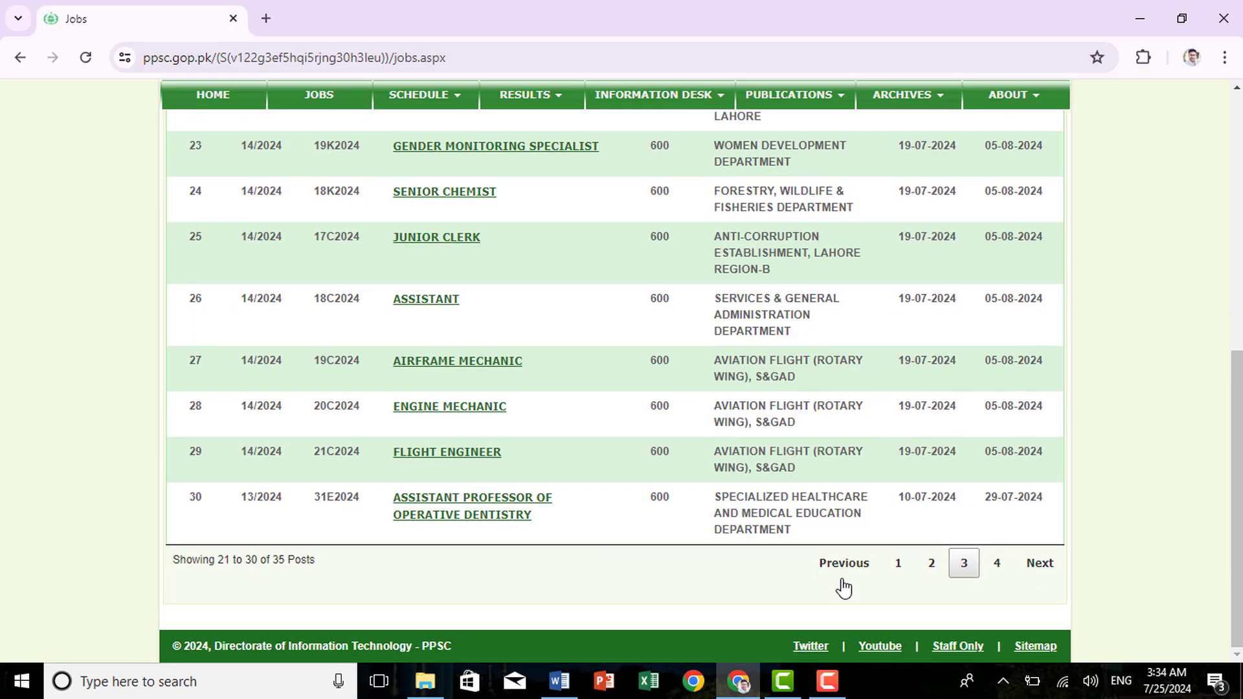
click(995, 575)
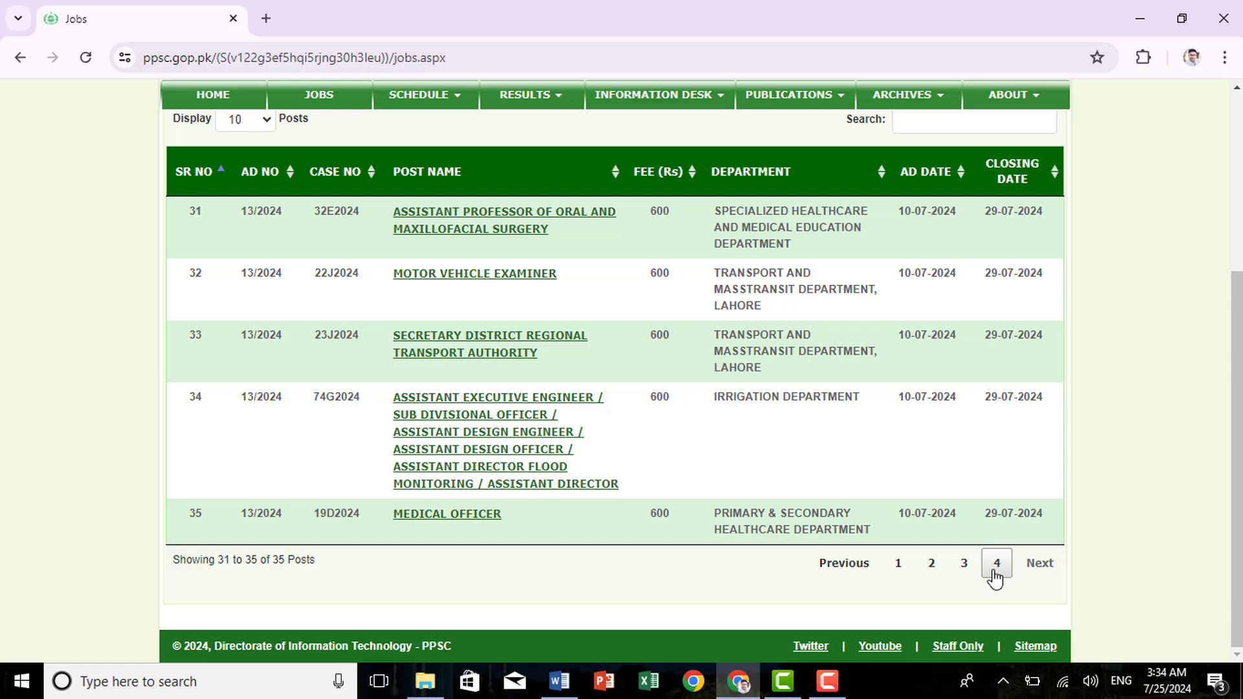
scroll(919, 531, up, 5)
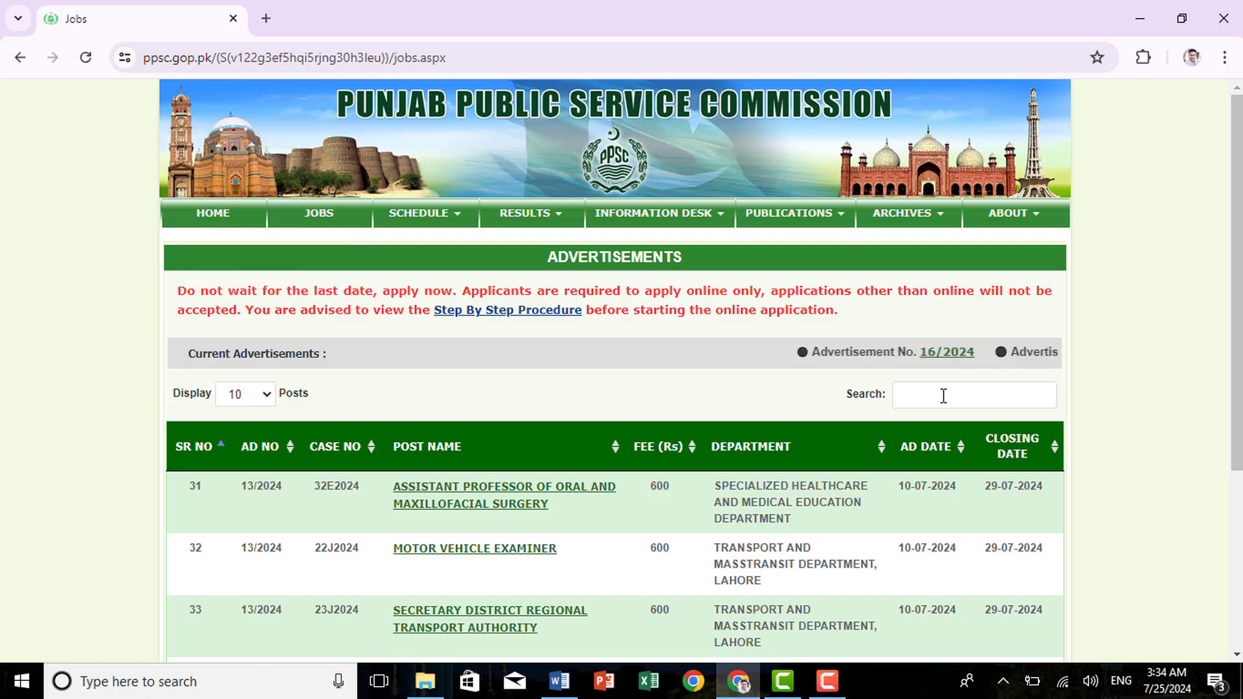
Filter the advertisements table by case number 18c2024
click(943, 395)
text(18)
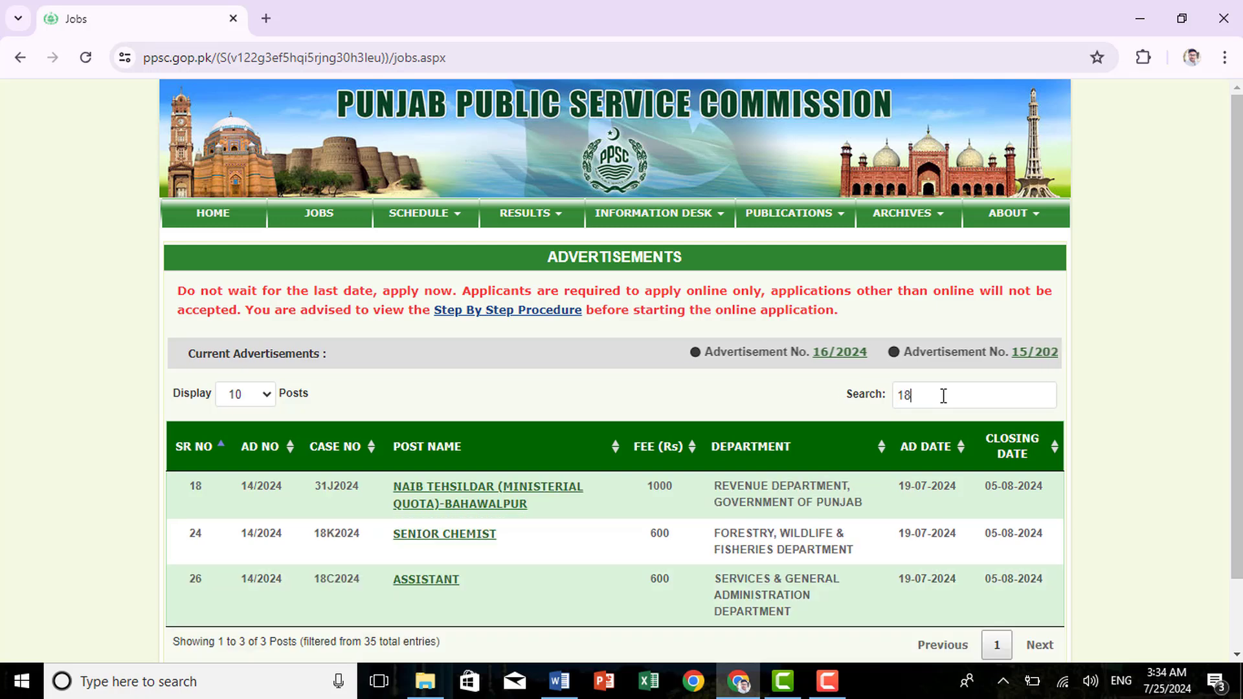
text(c2)
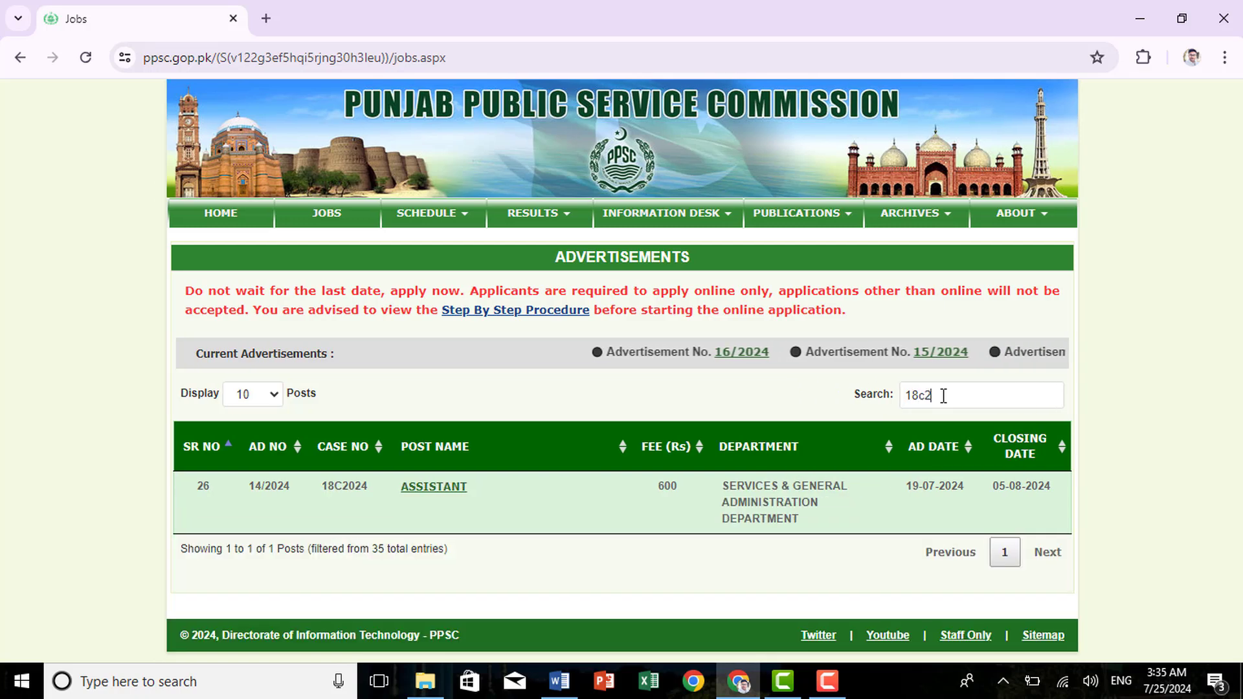
text(024)
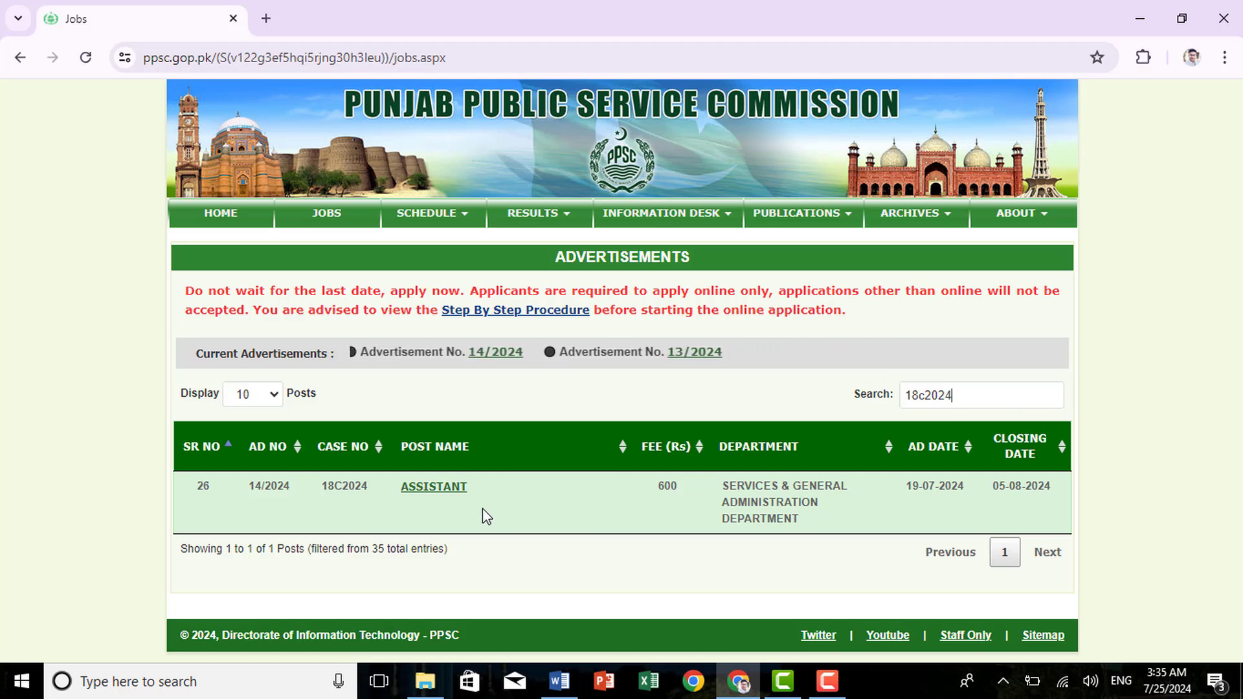
Open the ASSISTANT post's details and look over its information
click(443, 493)
scroll(609, 537, down, 10)
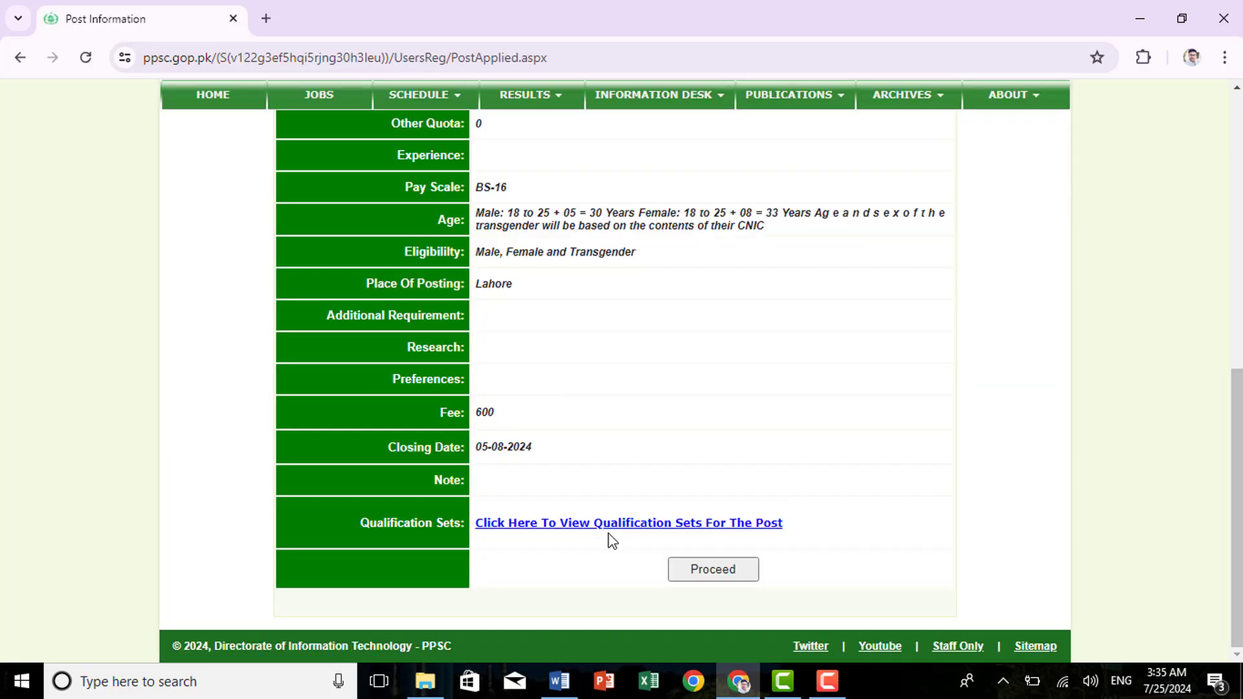
scroll(609, 497, up, 8)
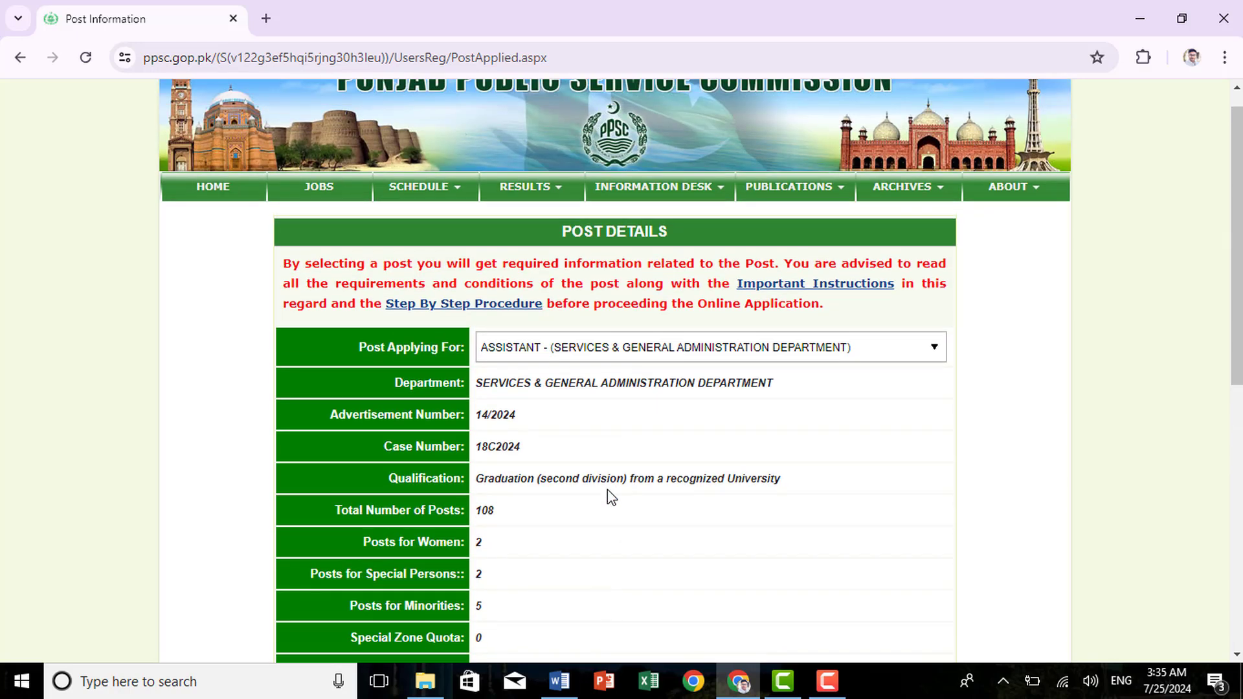
scroll(608, 496, down, 10)
Review the post's qualification sets, return to the details page, and proceed to apply
click(584, 525)
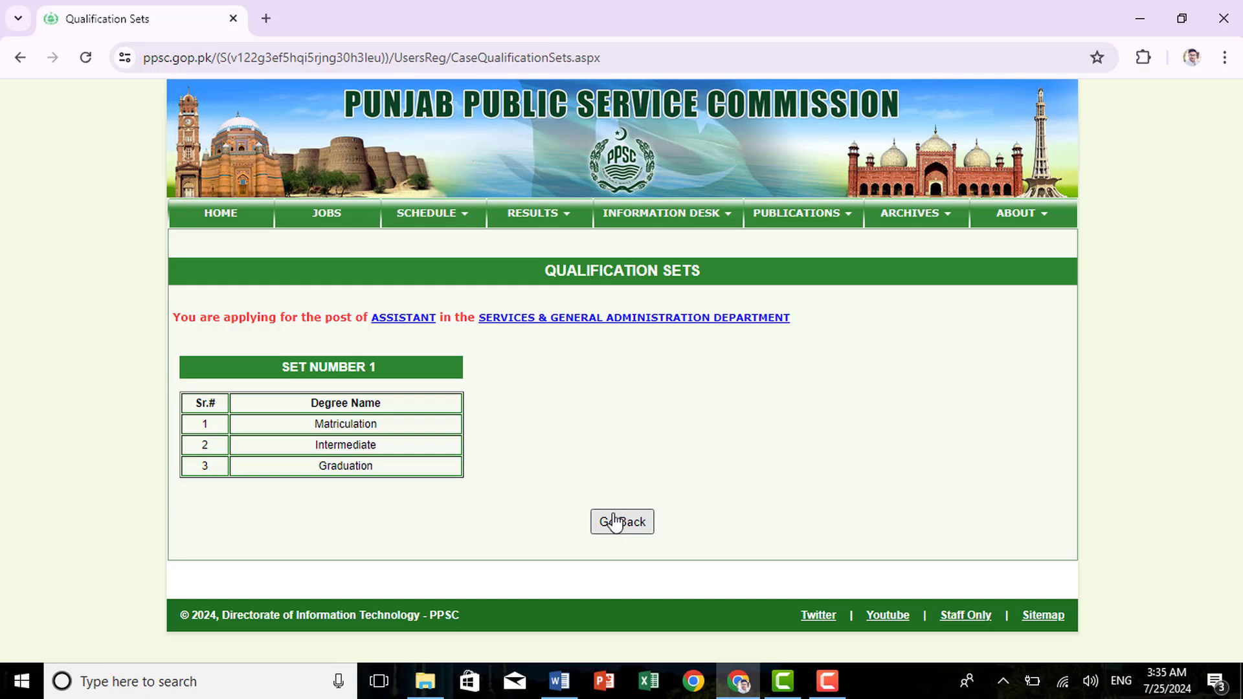
click(614, 522)
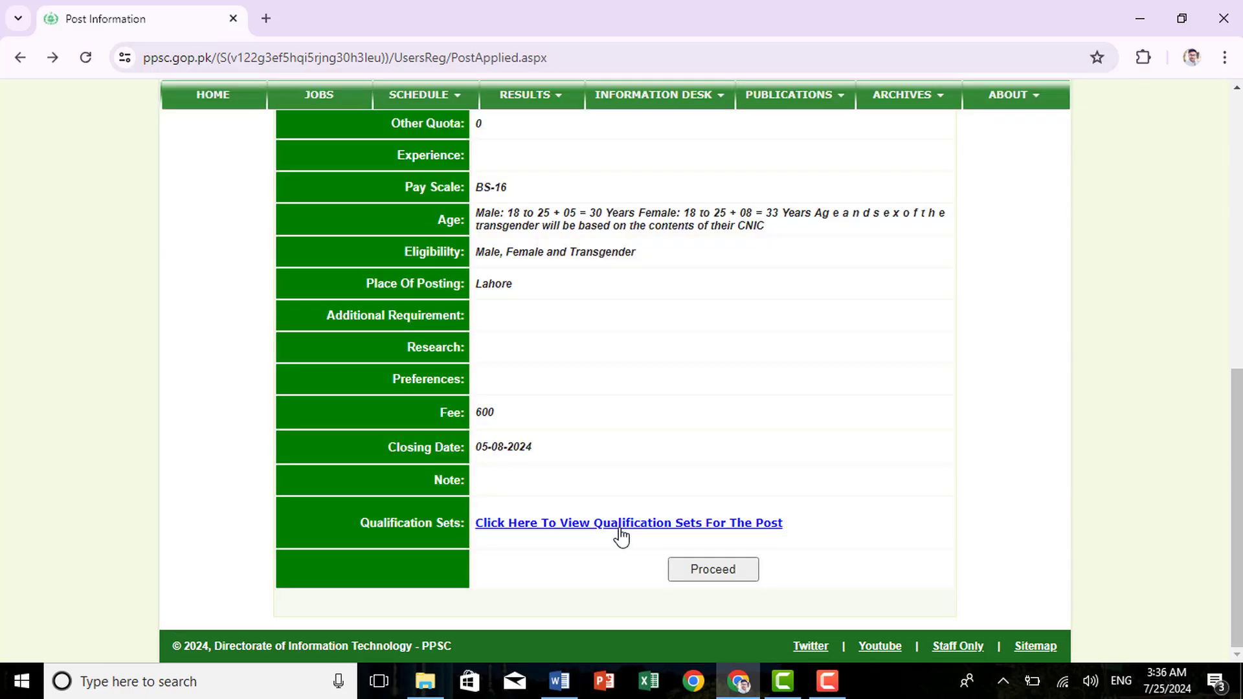
click(693, 578)
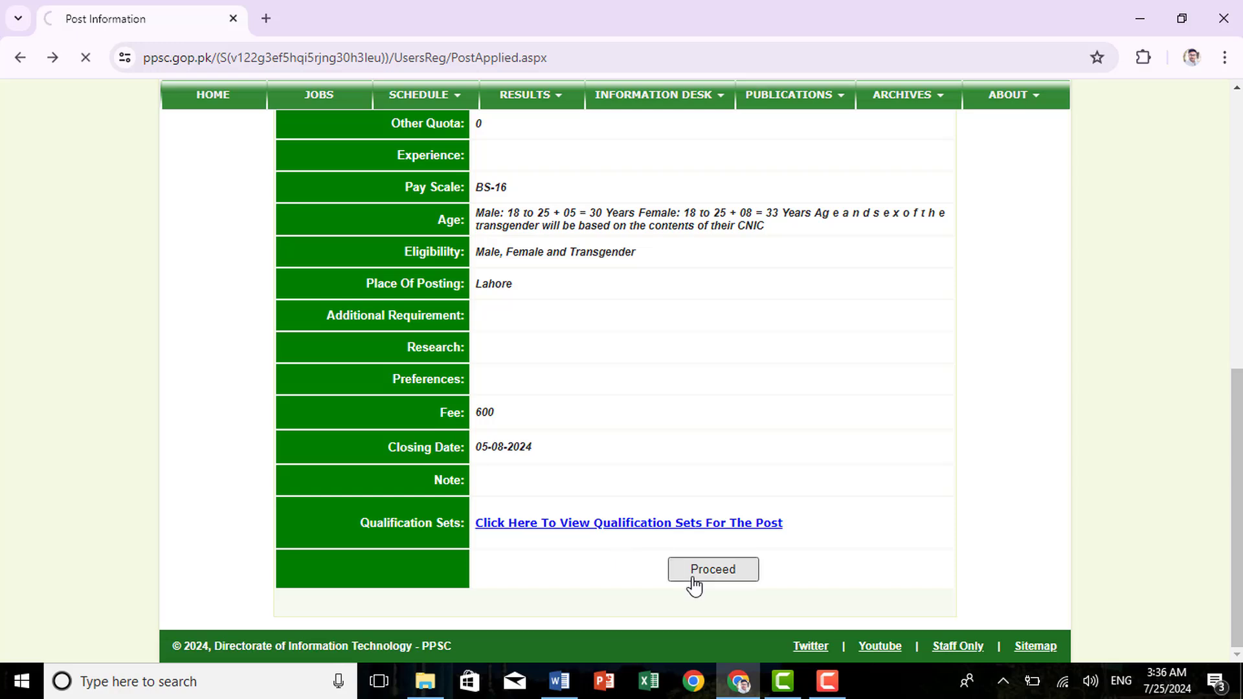
Confirm reading the application instructions and start the online application
scroll(705, 574, down, 5)
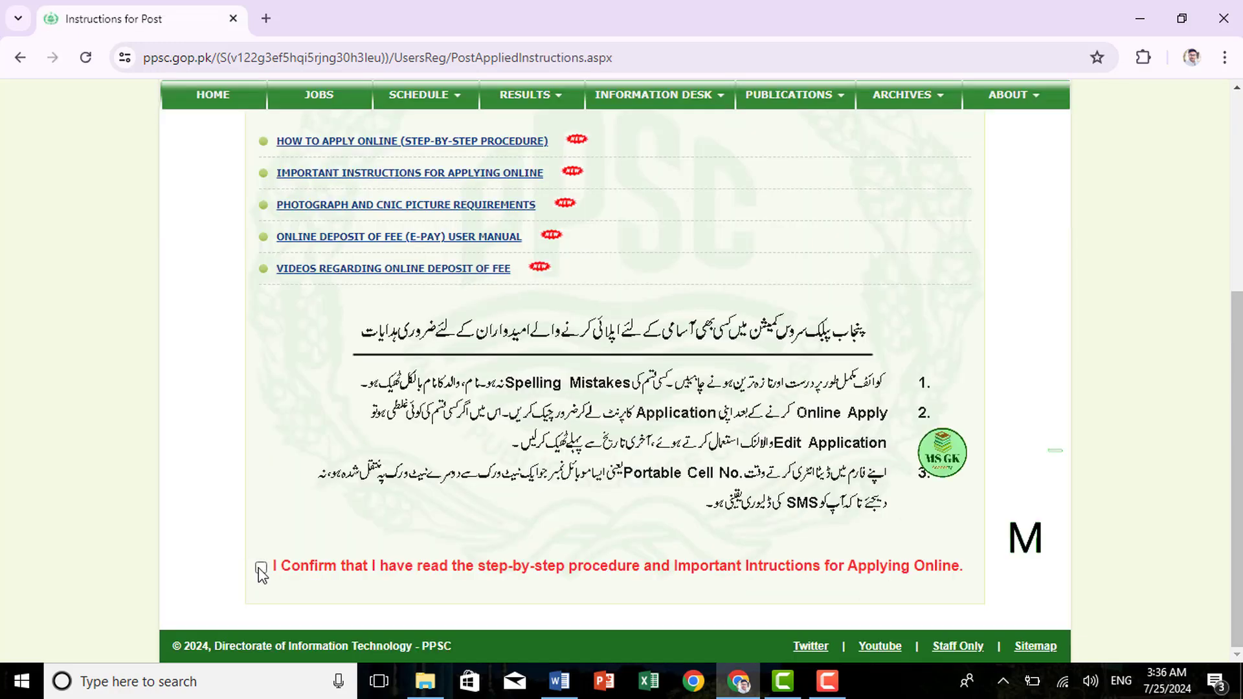
click(261, 568)
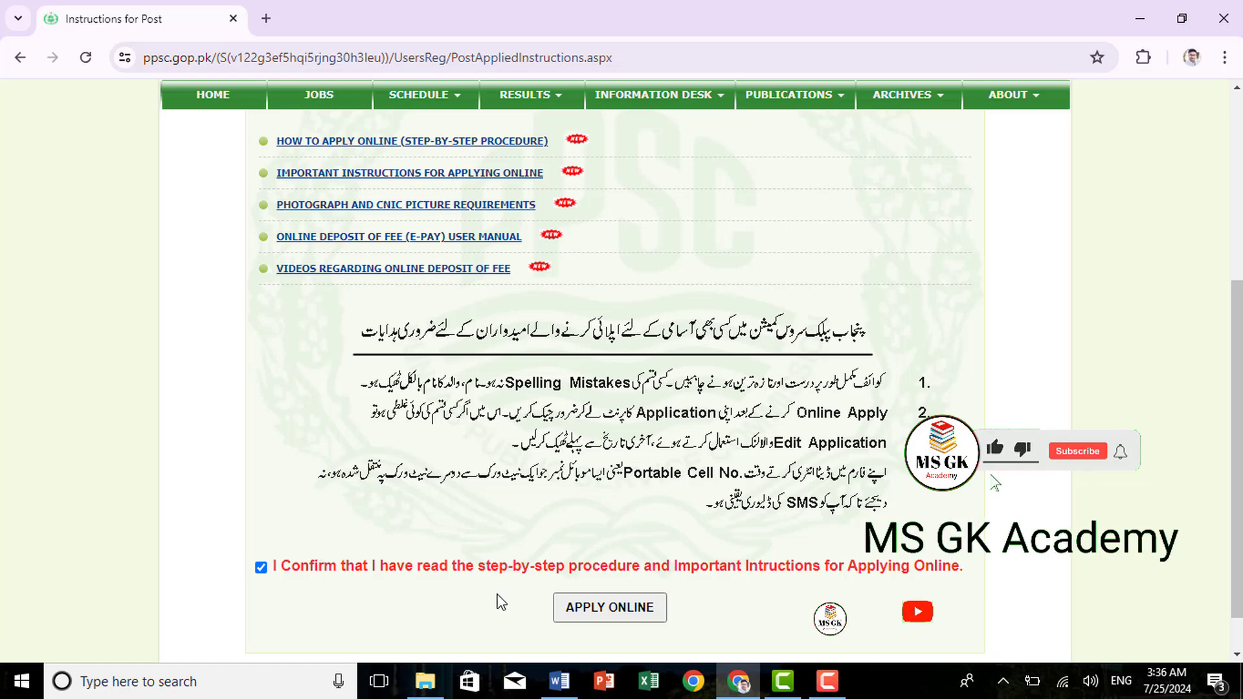
click(610, 608)
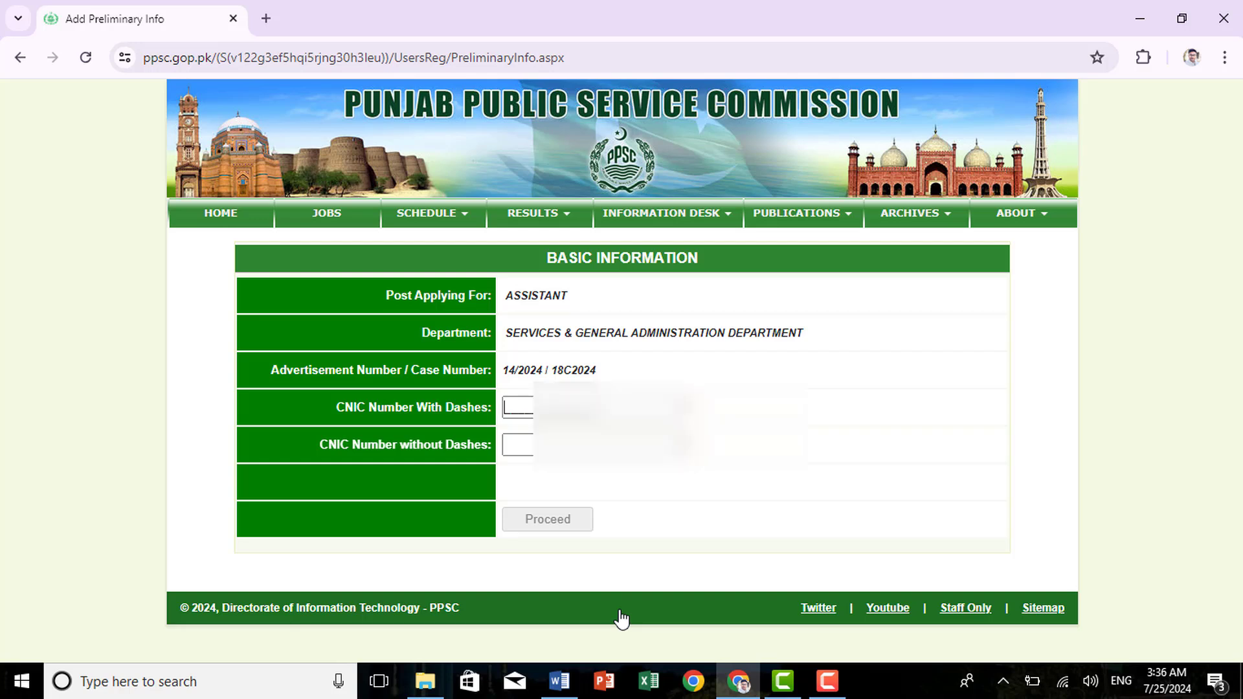
Enter the CNIC number in both fields, validate it, and continue to Contact Information
key(ctrl+v)
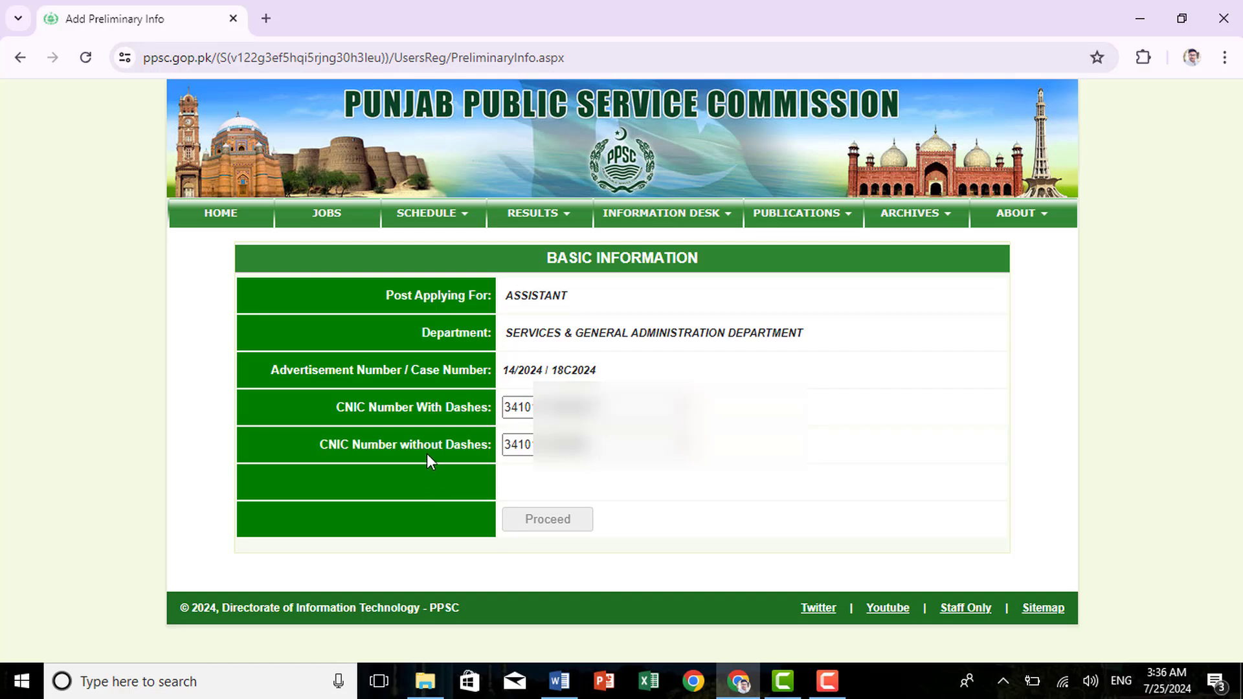
click(560, 483)
click(566, 523)
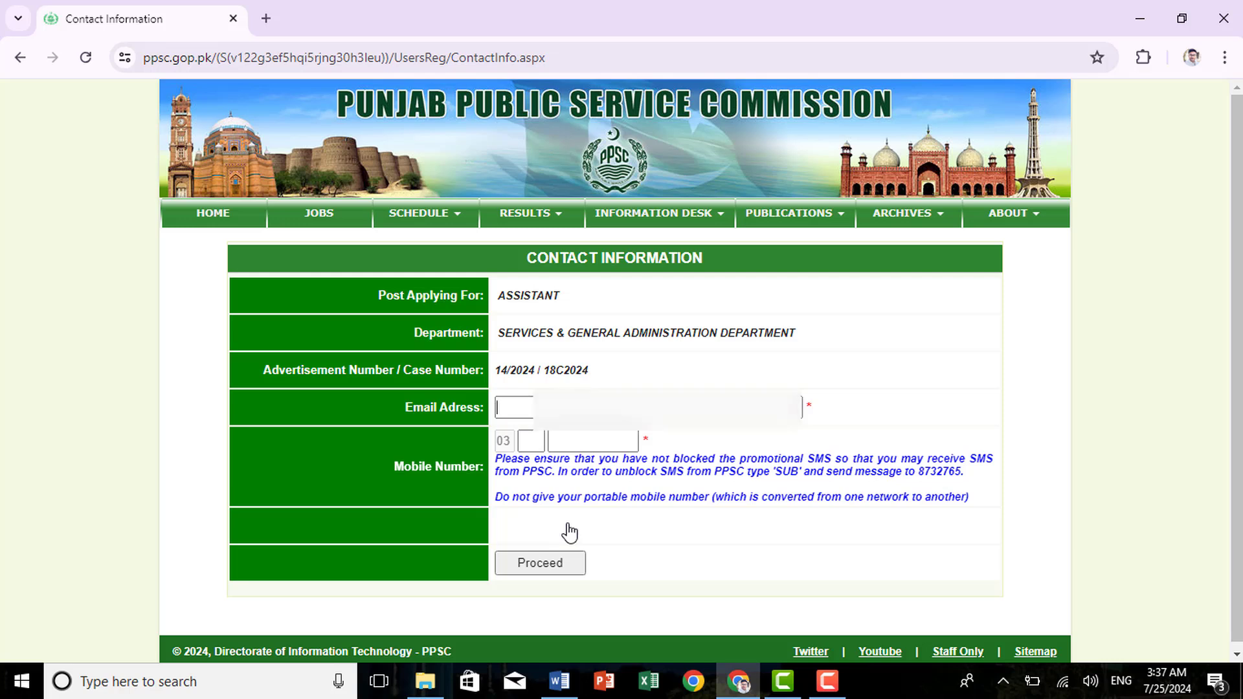
Enter the applicant's e-mail and mobile number, then submit and verify the contact details
text(safyan)
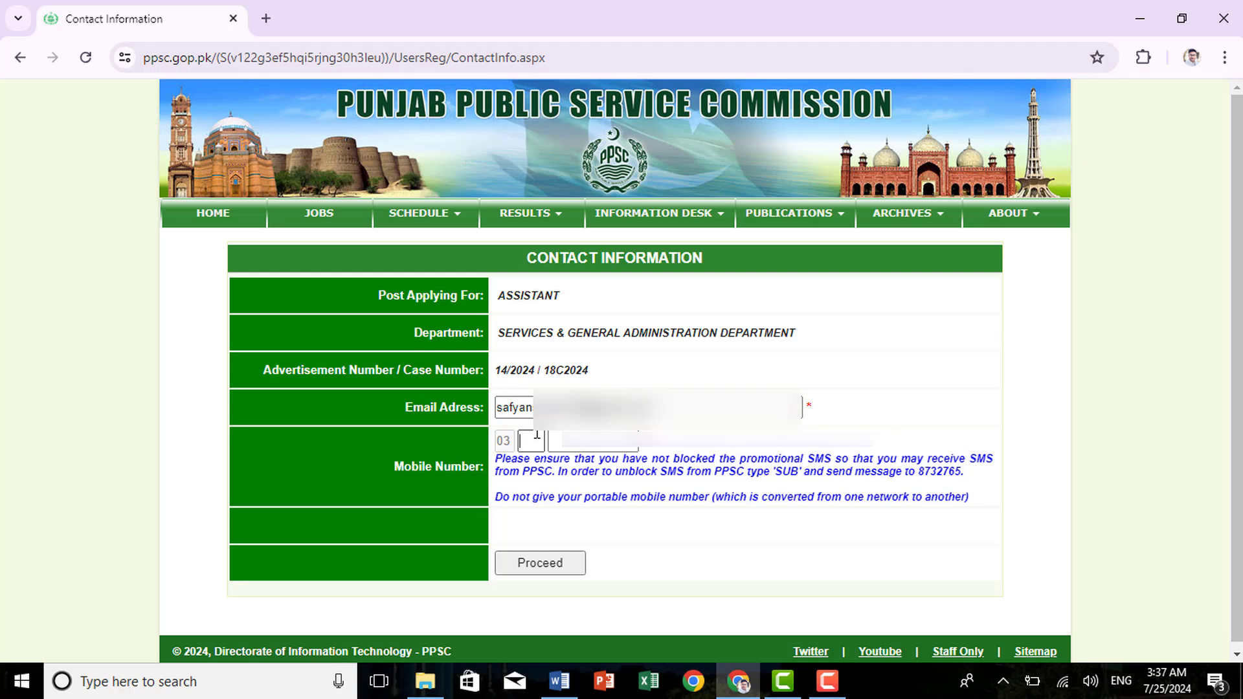
text(0390)
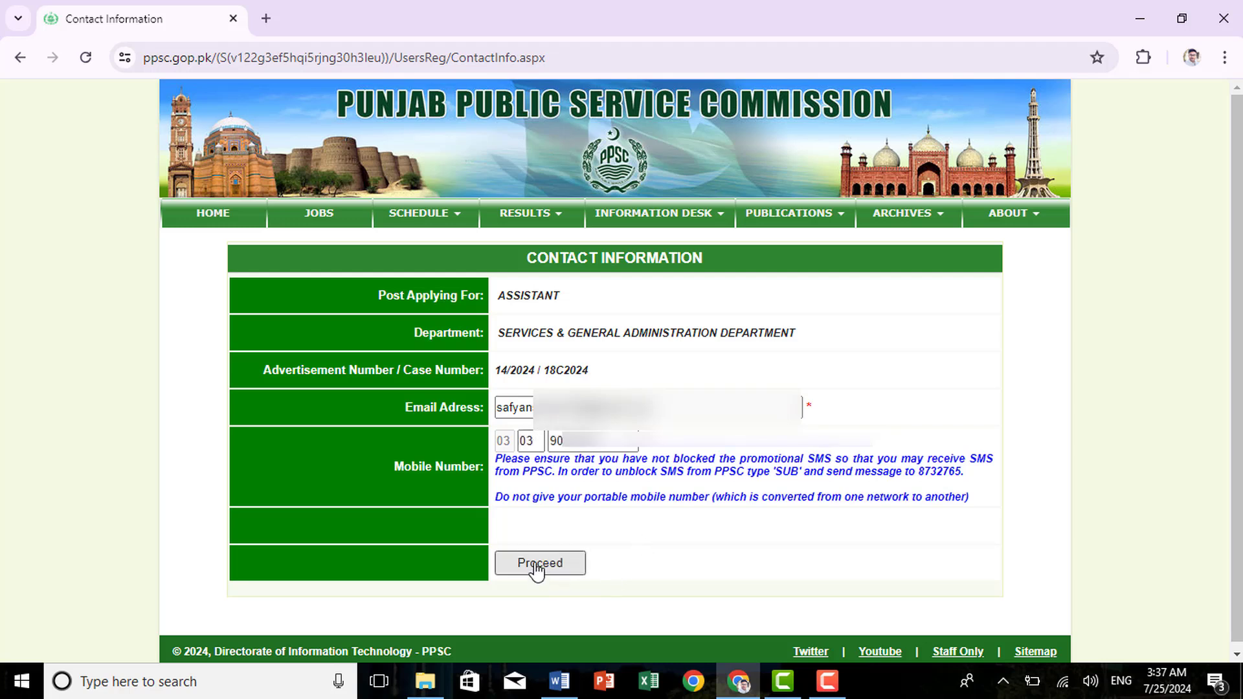
click(537, 570)
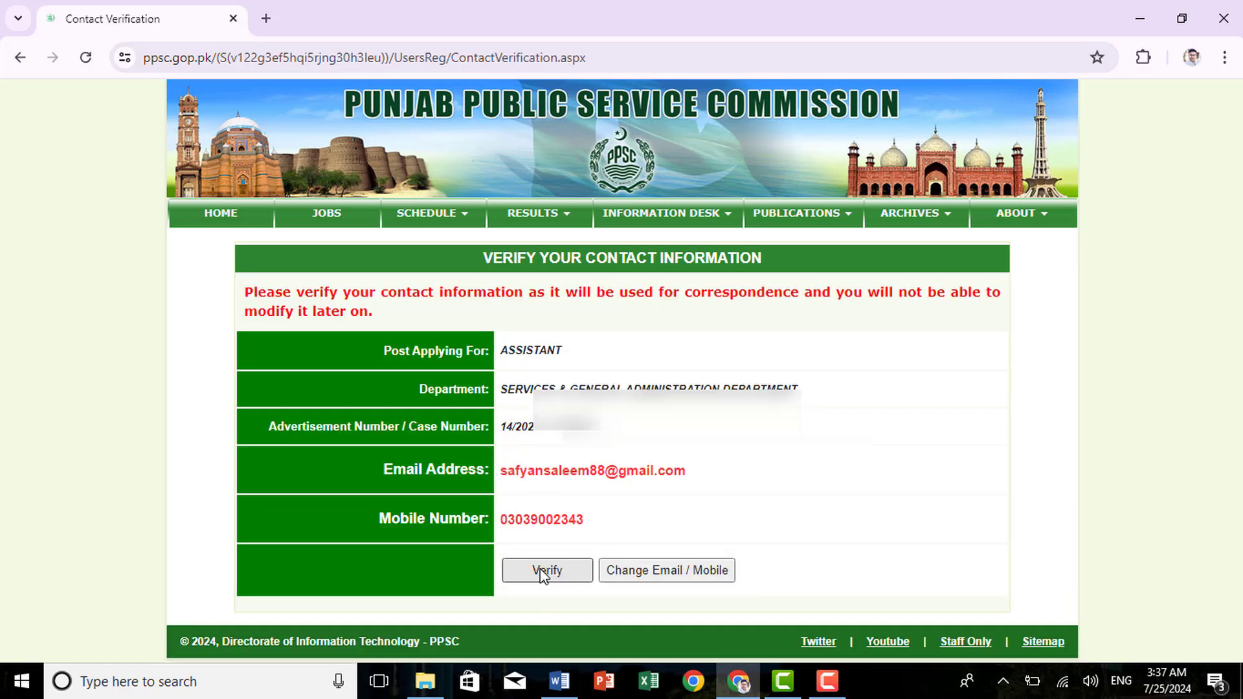
click(538, 573)
scroll(678, 370, down, 1)
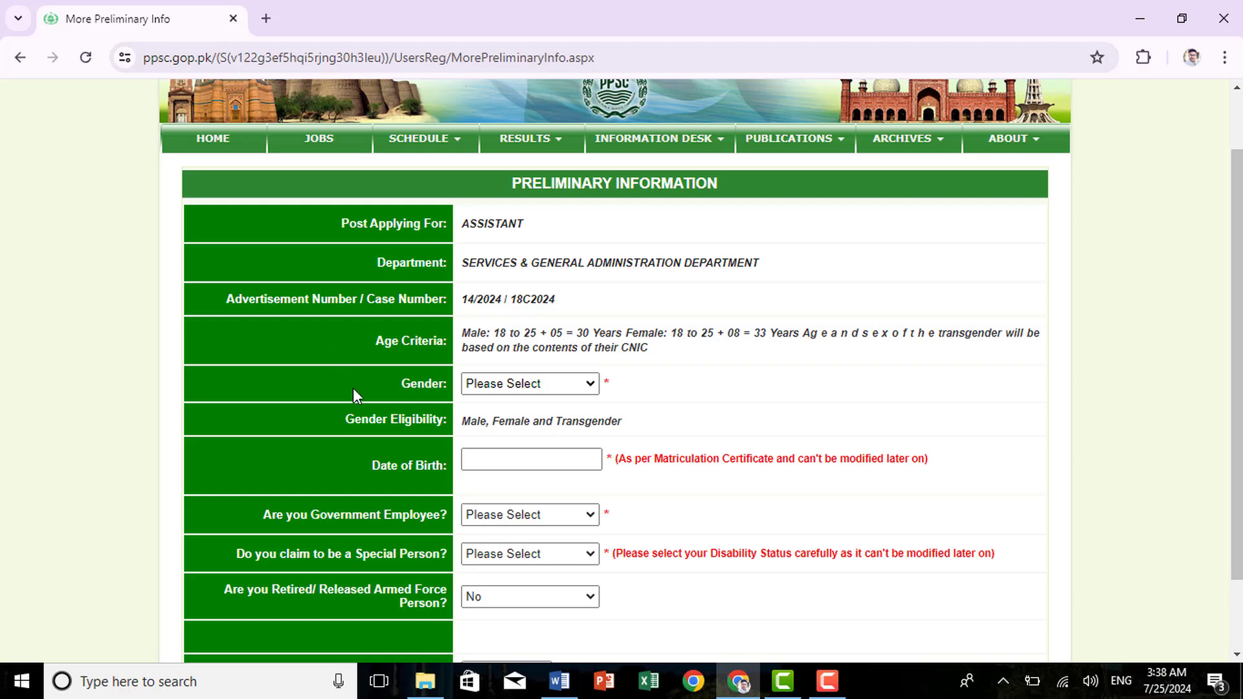
Set Gender to Male and fill in the applicant's date of birth
click(571, 383)
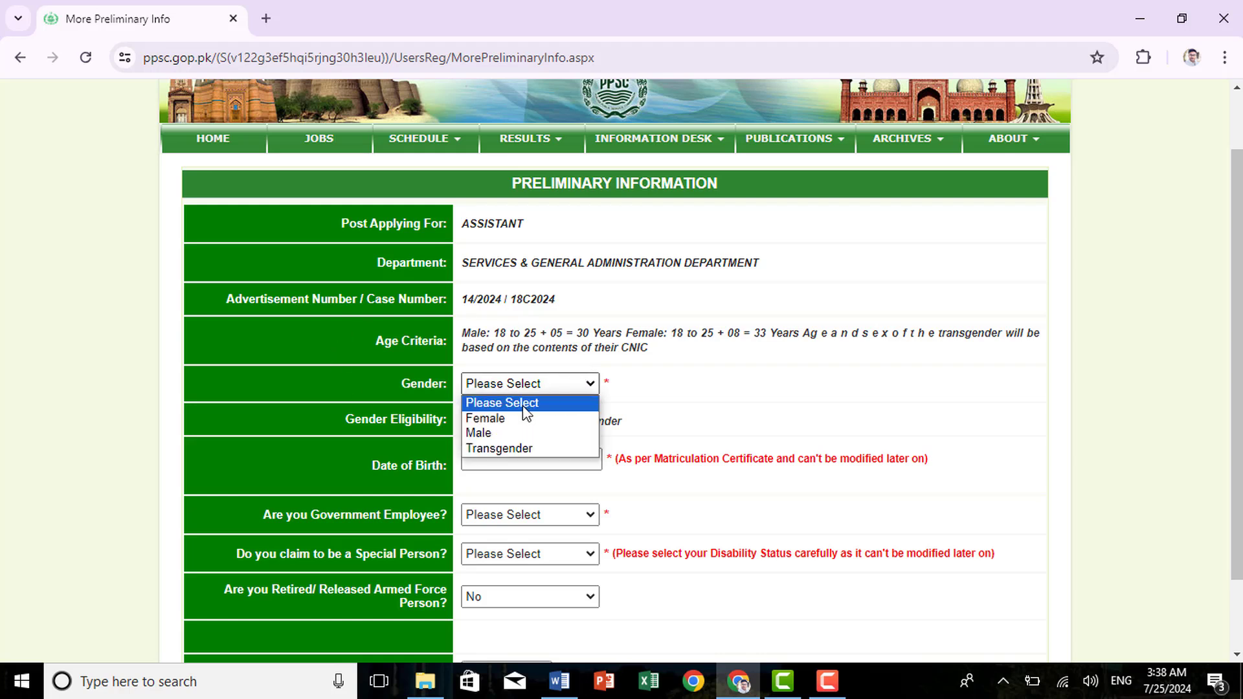
click(499, 433)
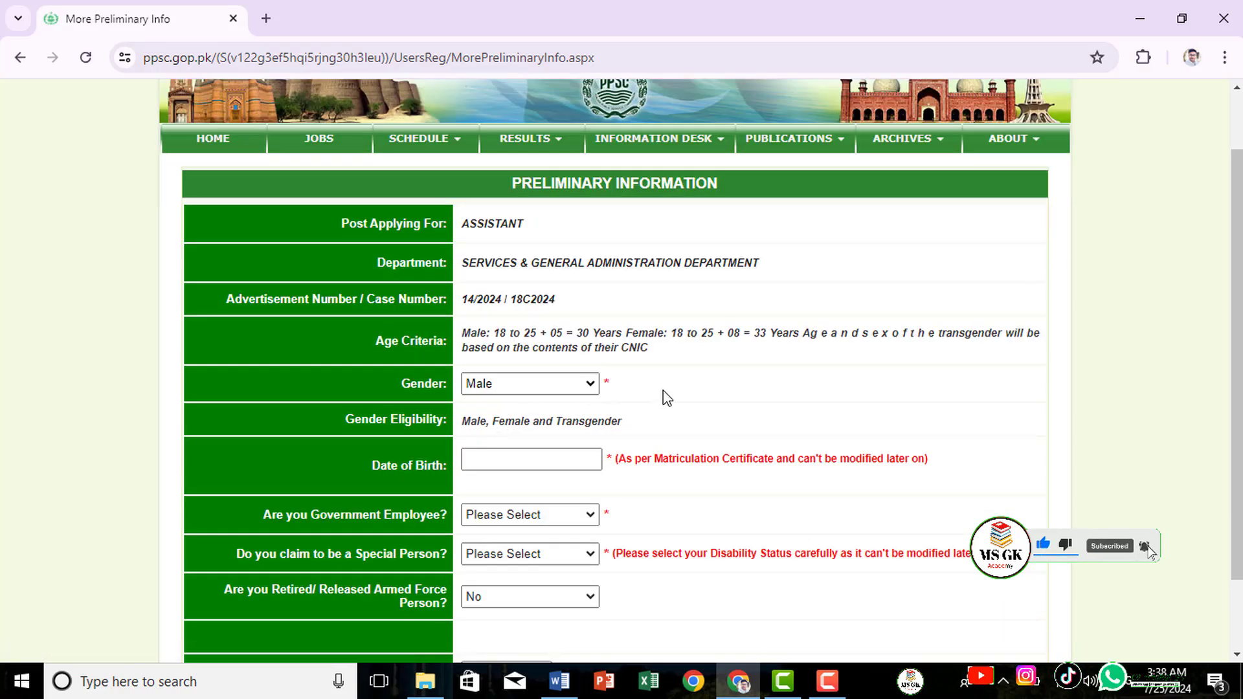
scroll(667, 392, down, 1)
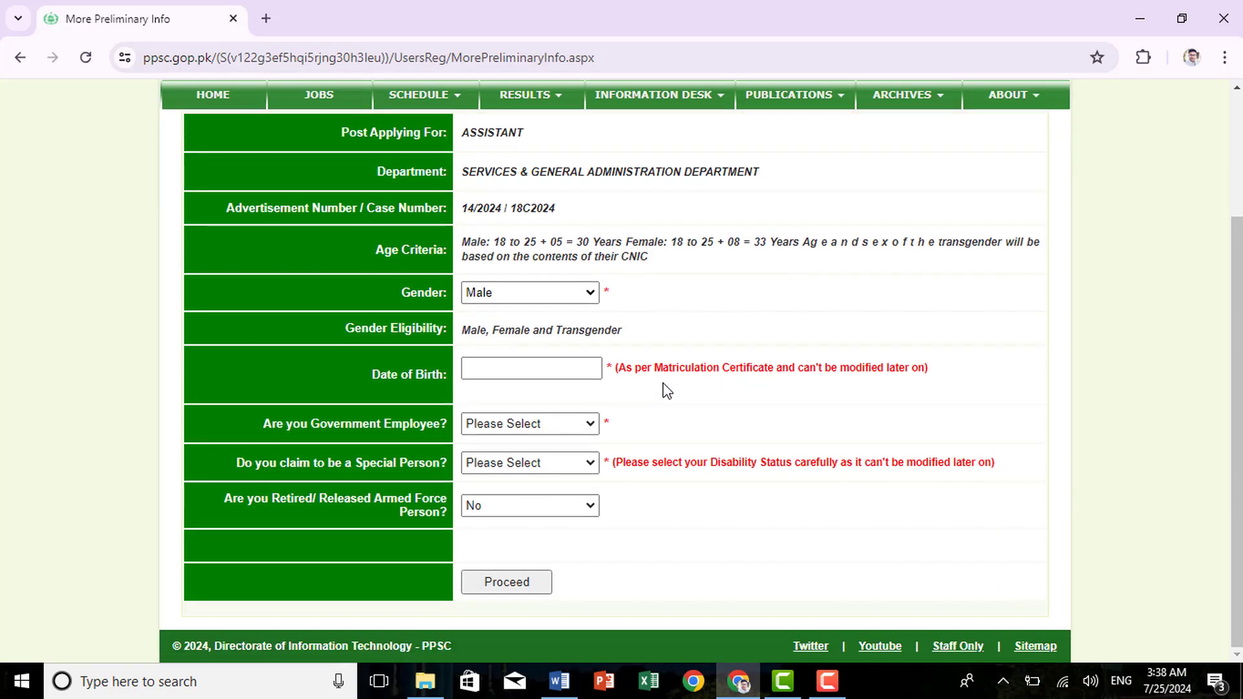
click(552, 367)
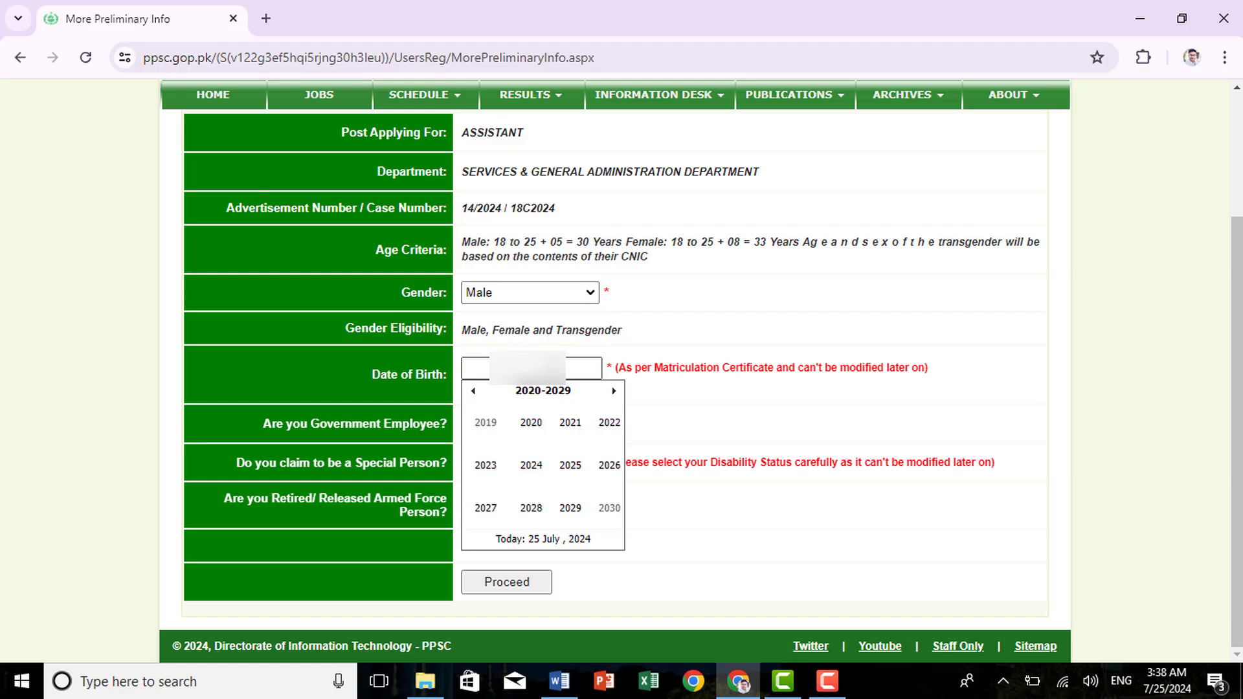
key(ctrl+v)
click(585, 426)
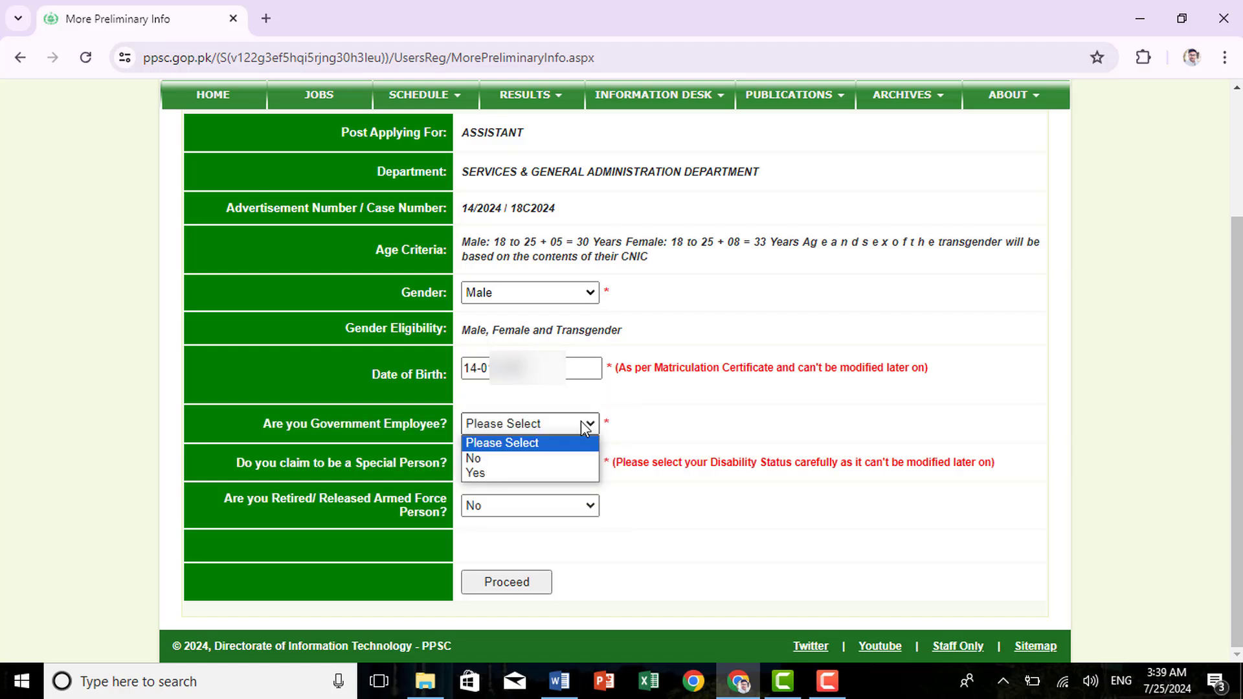
Mark the applicant as a government employee with Federal service type and Regular nature
click(502, 477)
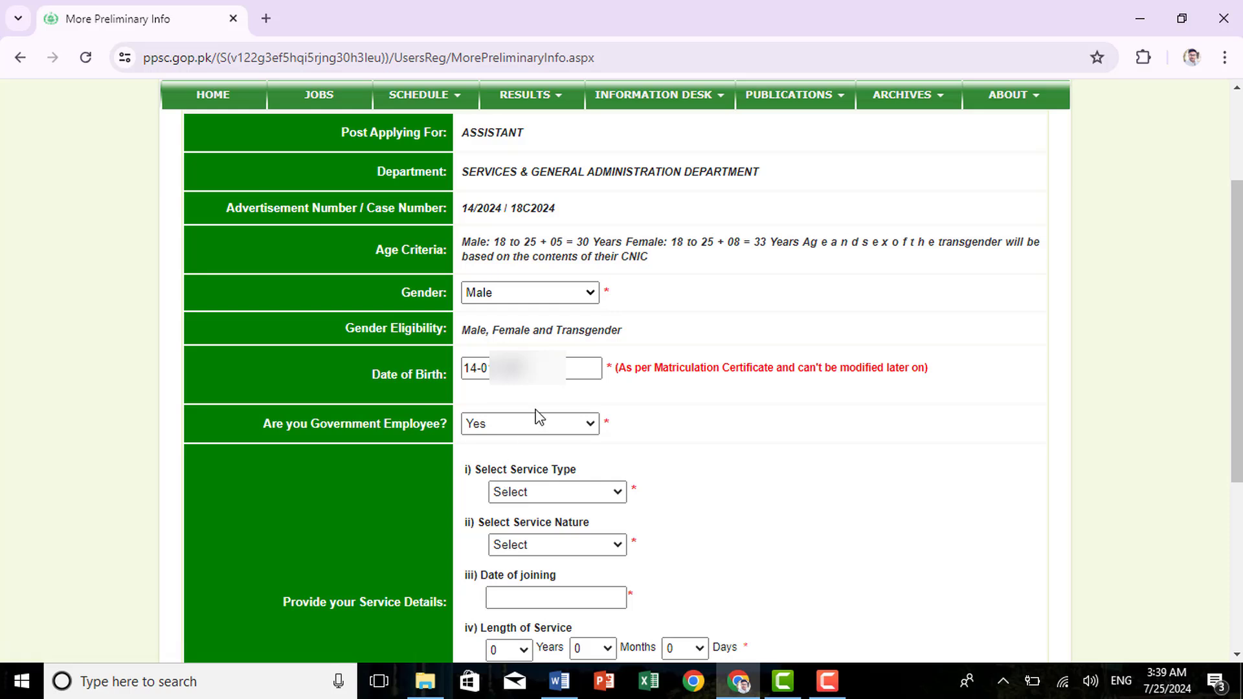
scroll(702, 340, down, 3)
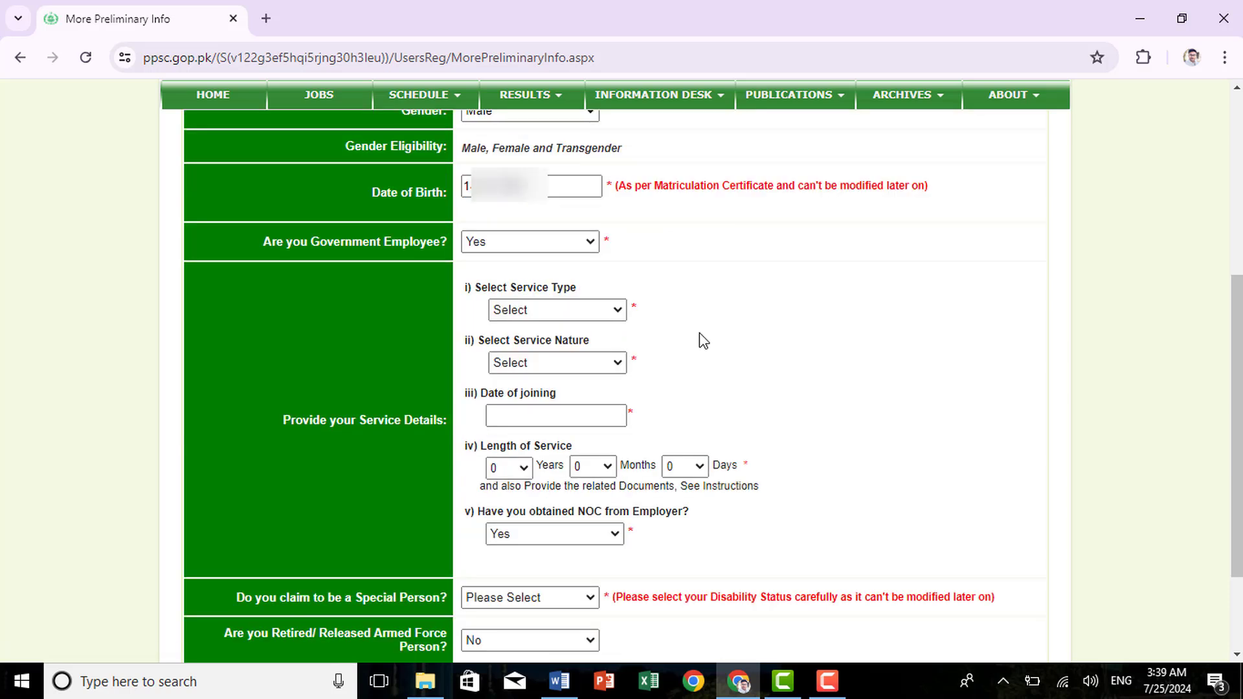
click(618, 312)
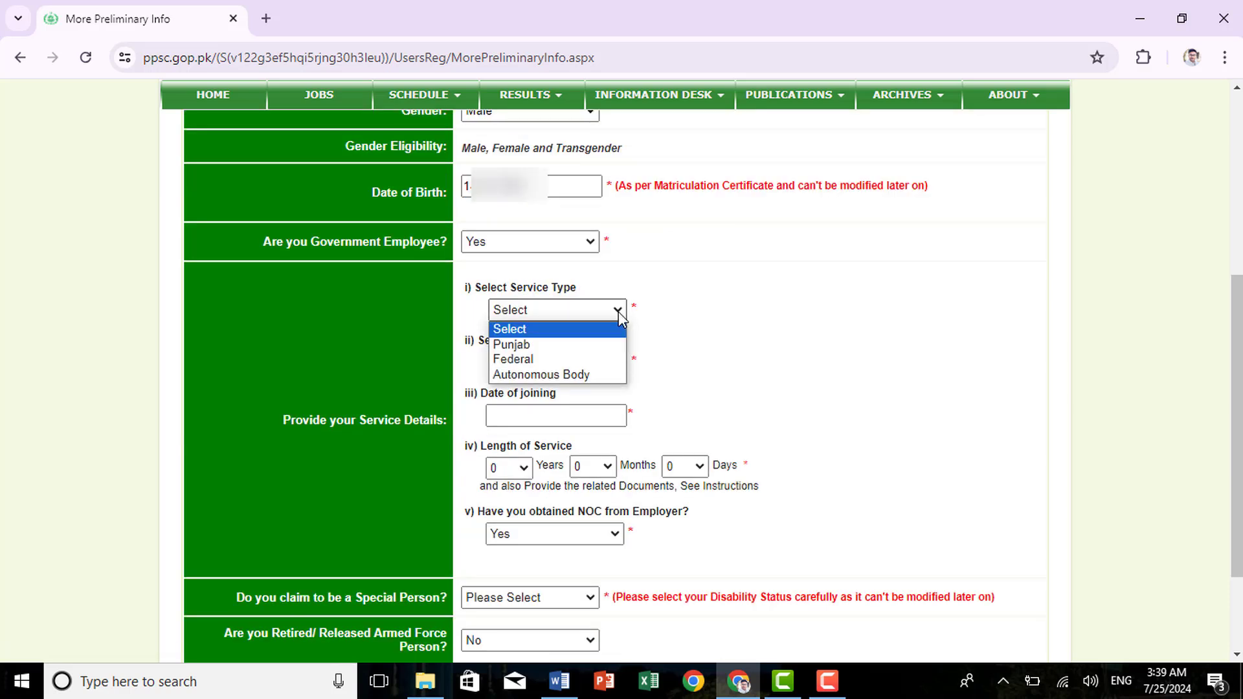
click(546, 360)
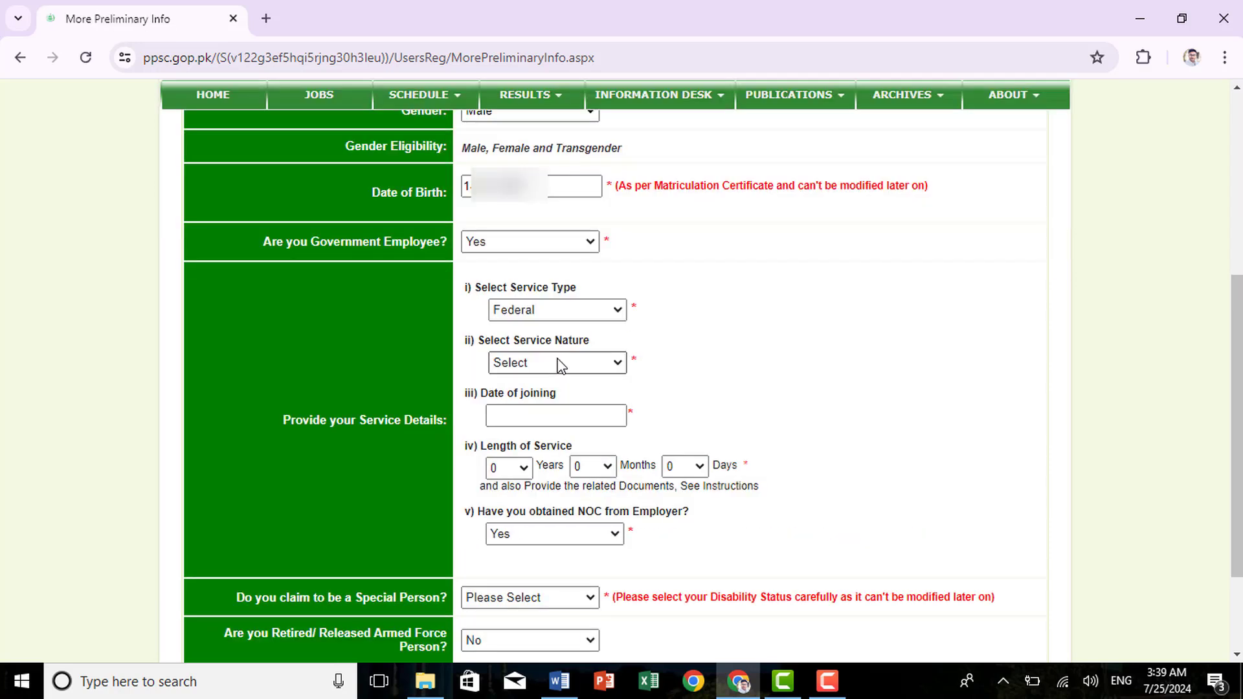
click(589, 364)
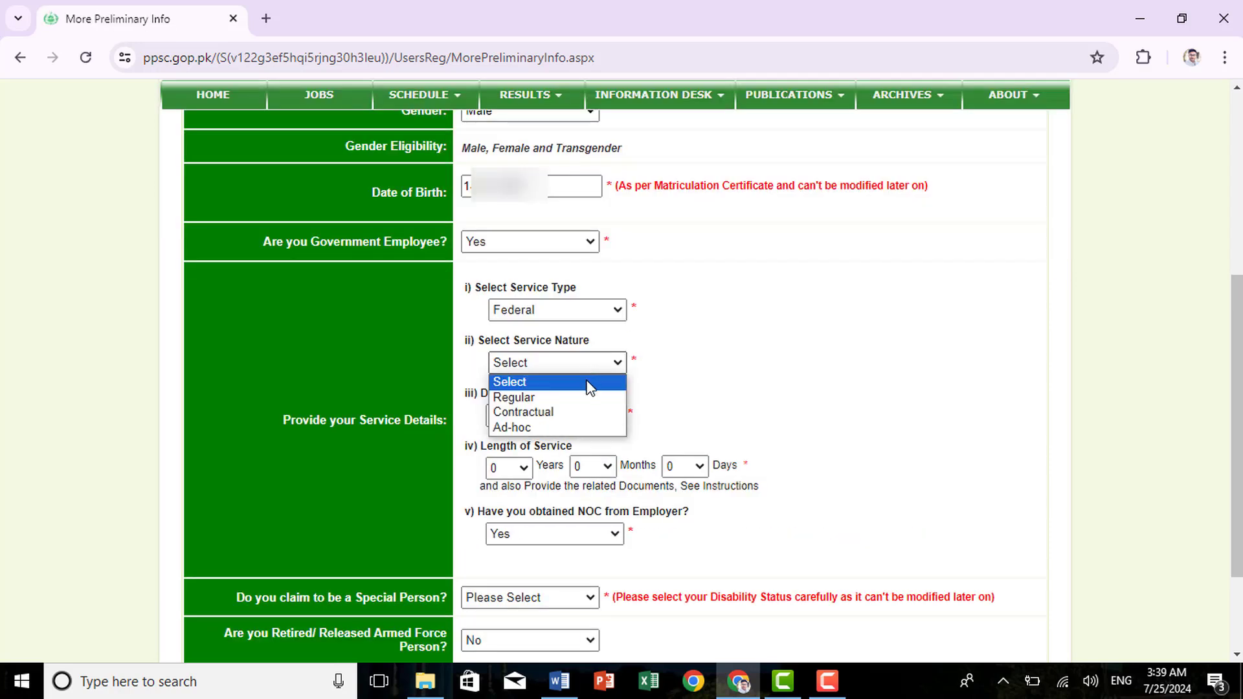
click(522, 398)
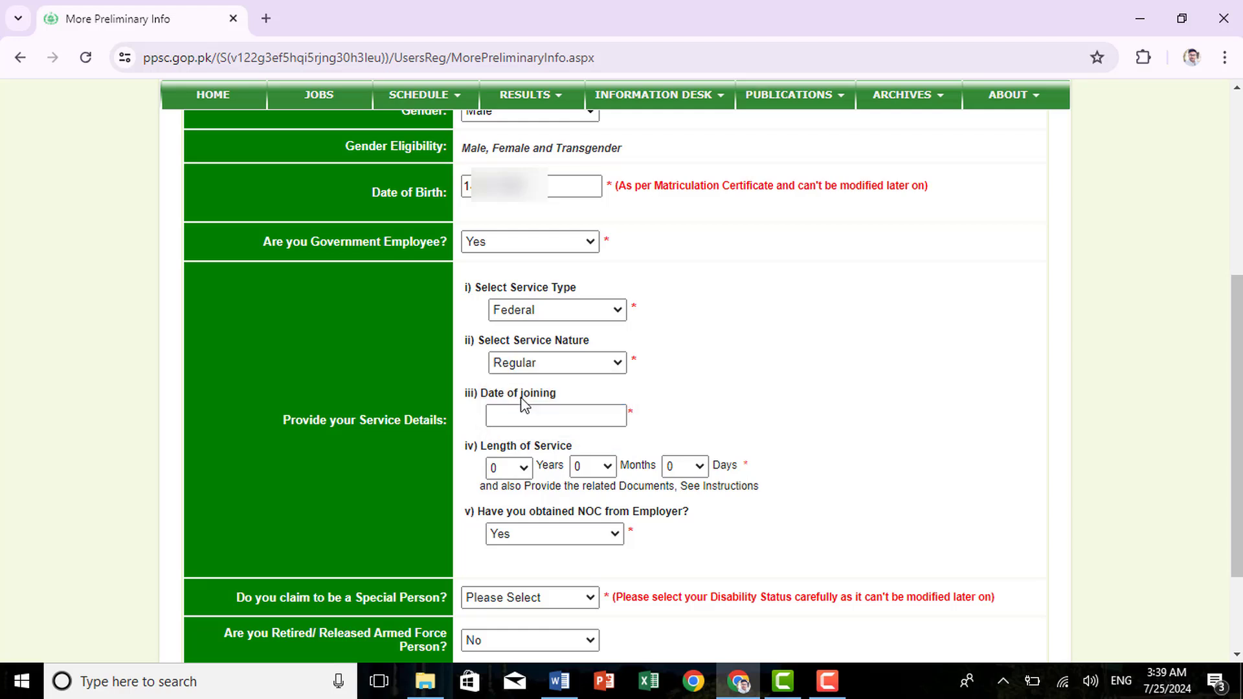
Enter a January date of joining from the calendar picker
click(573, 412)
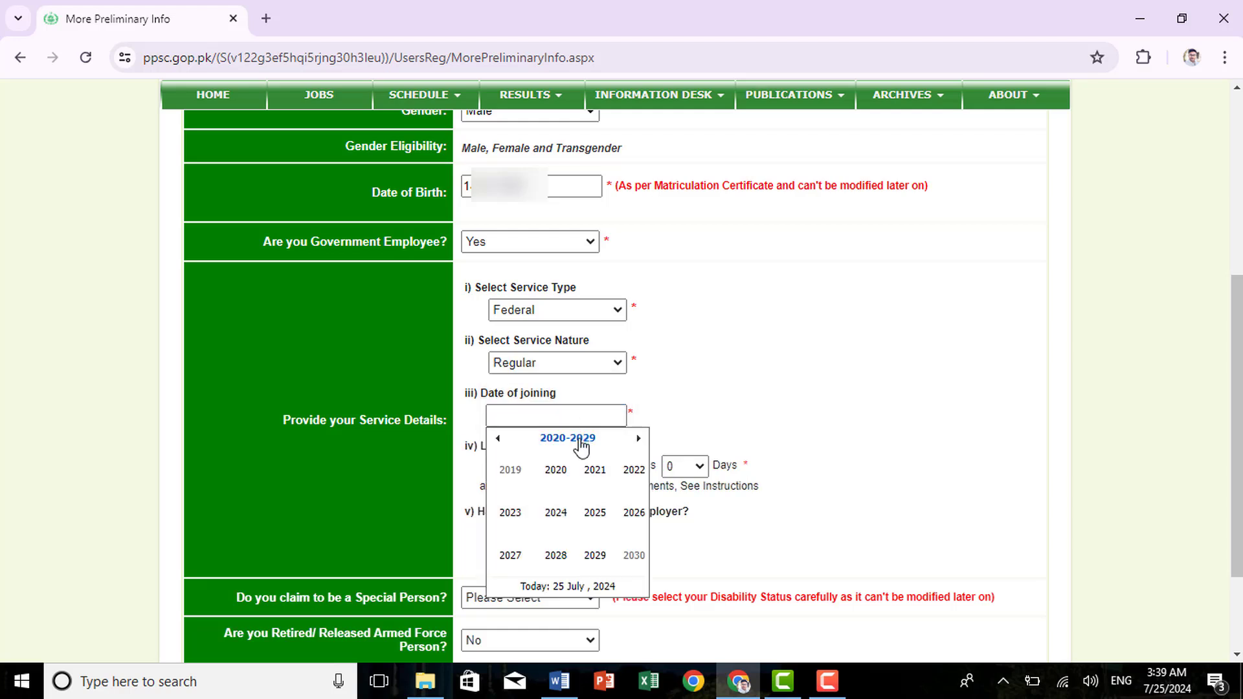
click(632, 469)
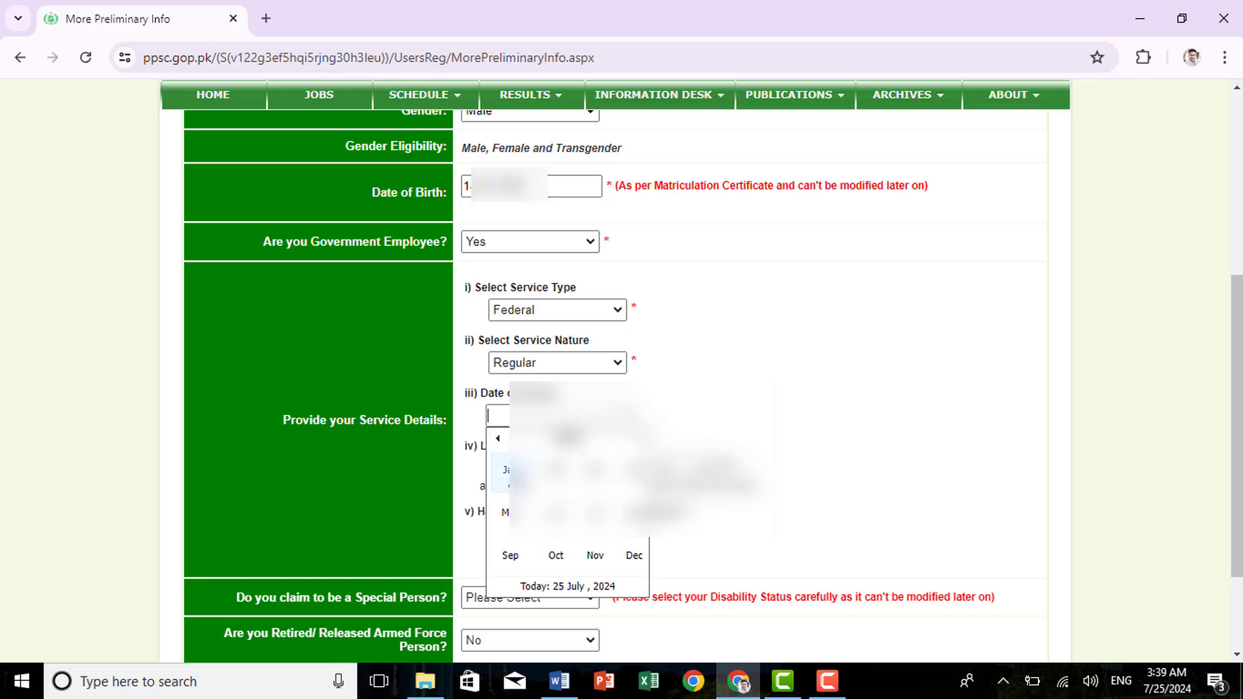
click(518, 481)
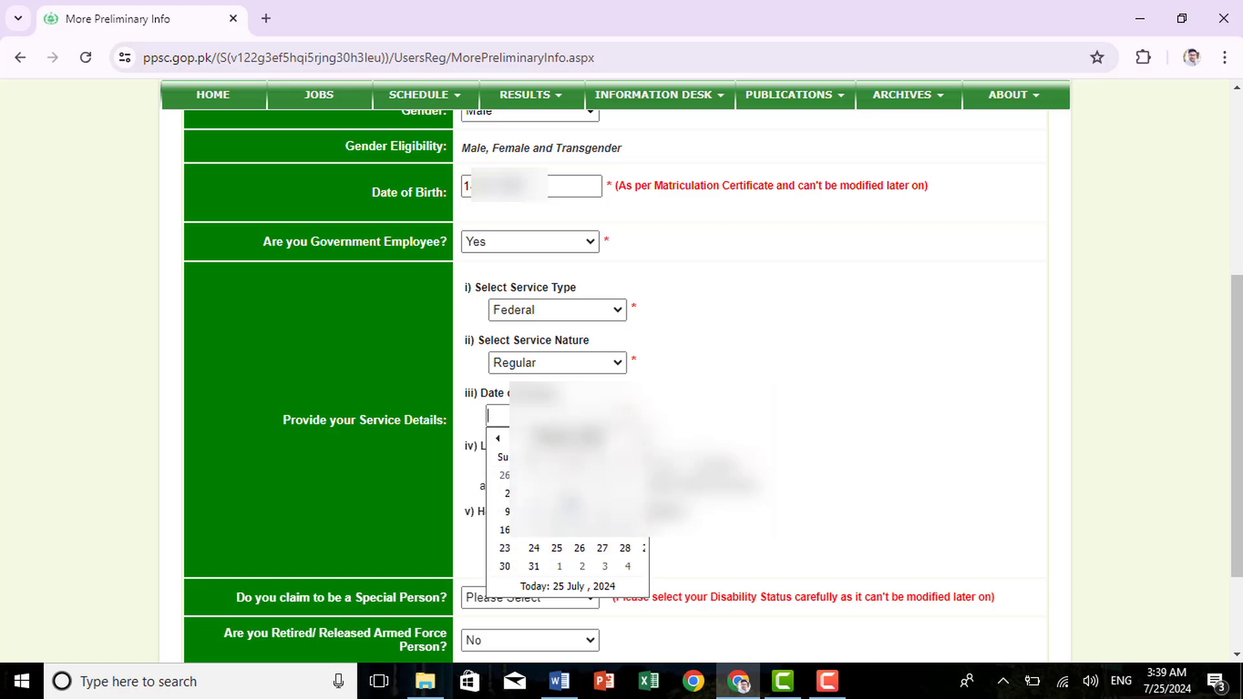
click(558, 495)
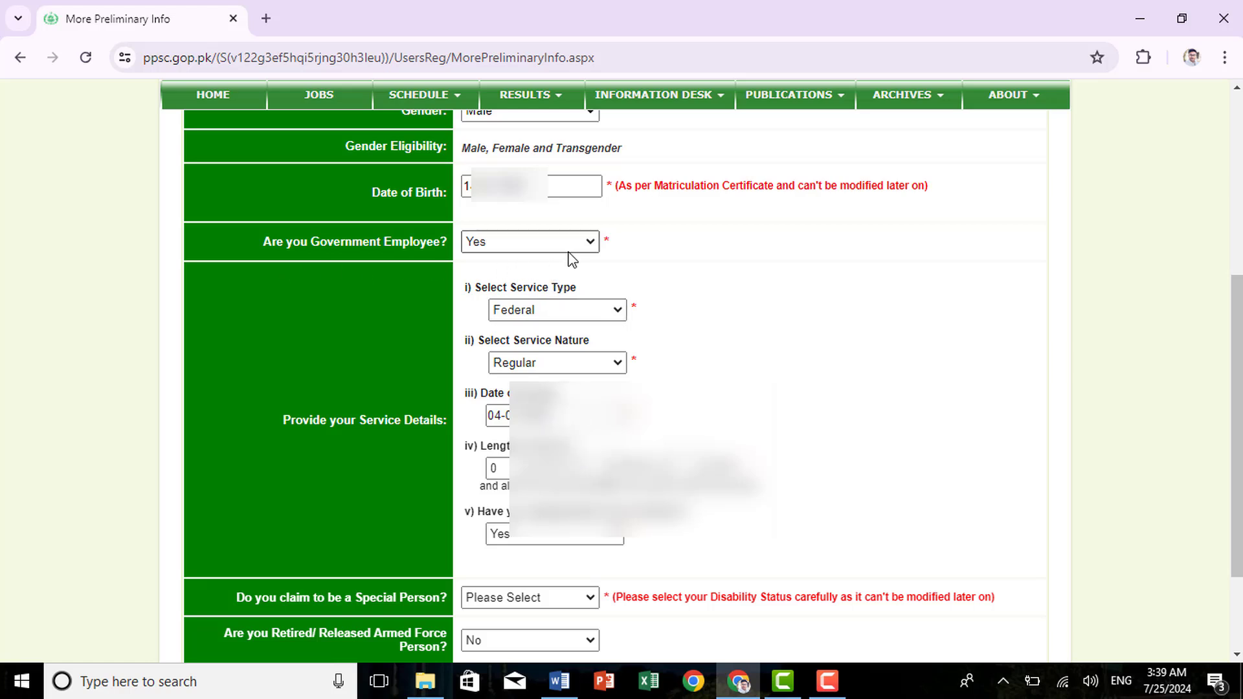
Switch Government Employee to No and back to Yes
click(576, 250)
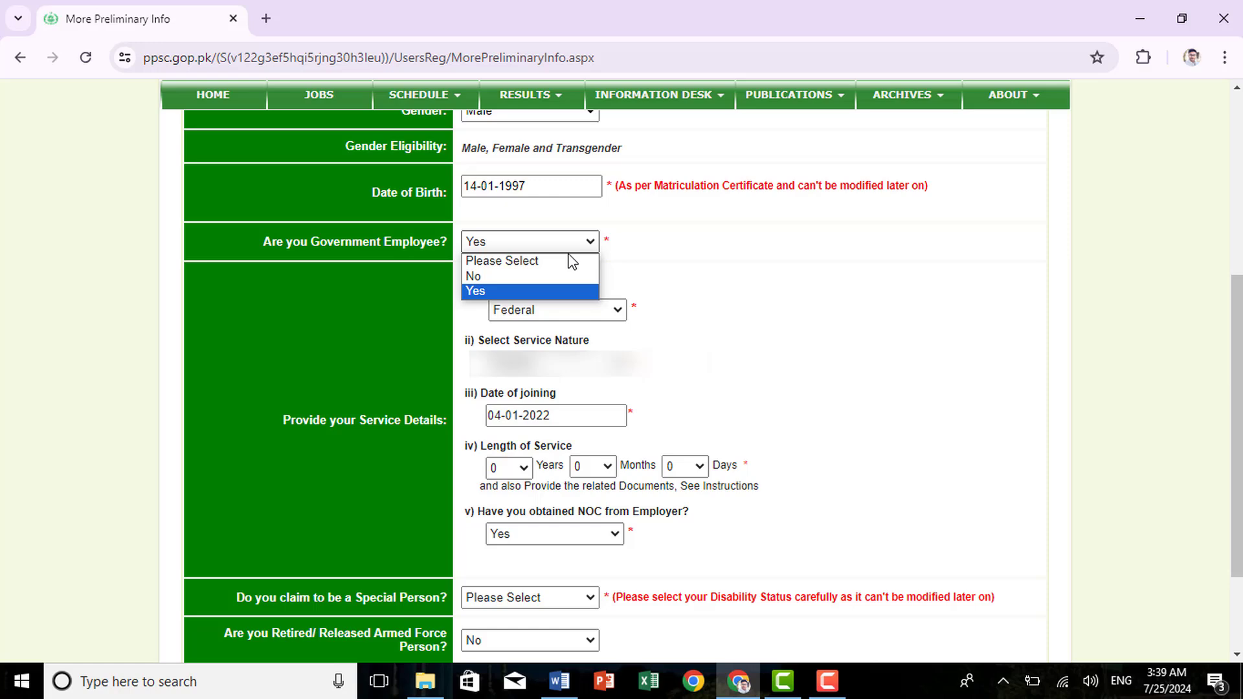
click(484, 277)
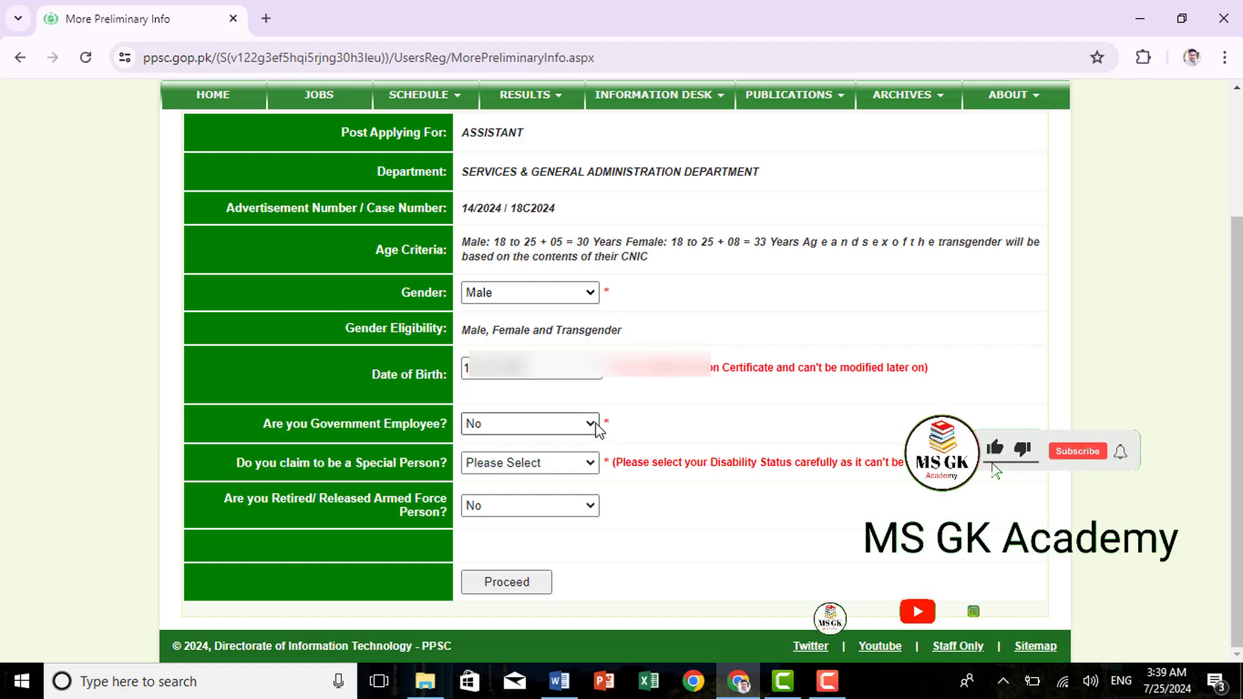
click(584, 427)
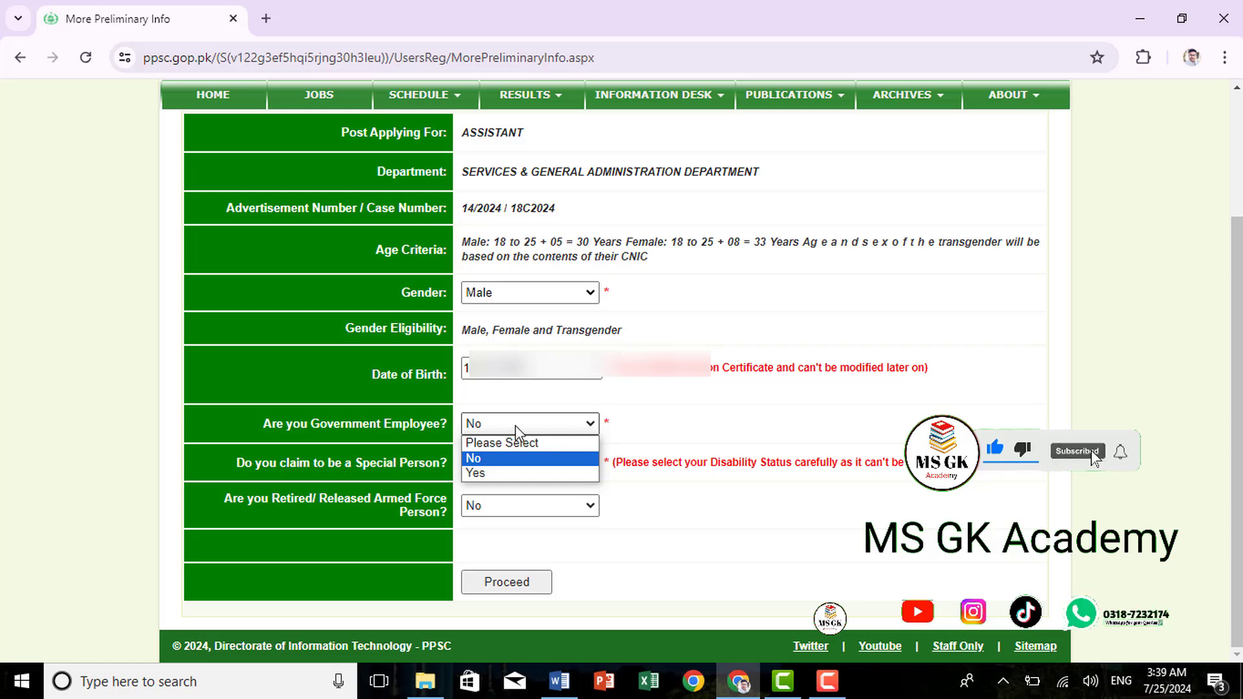
click(507, 472)
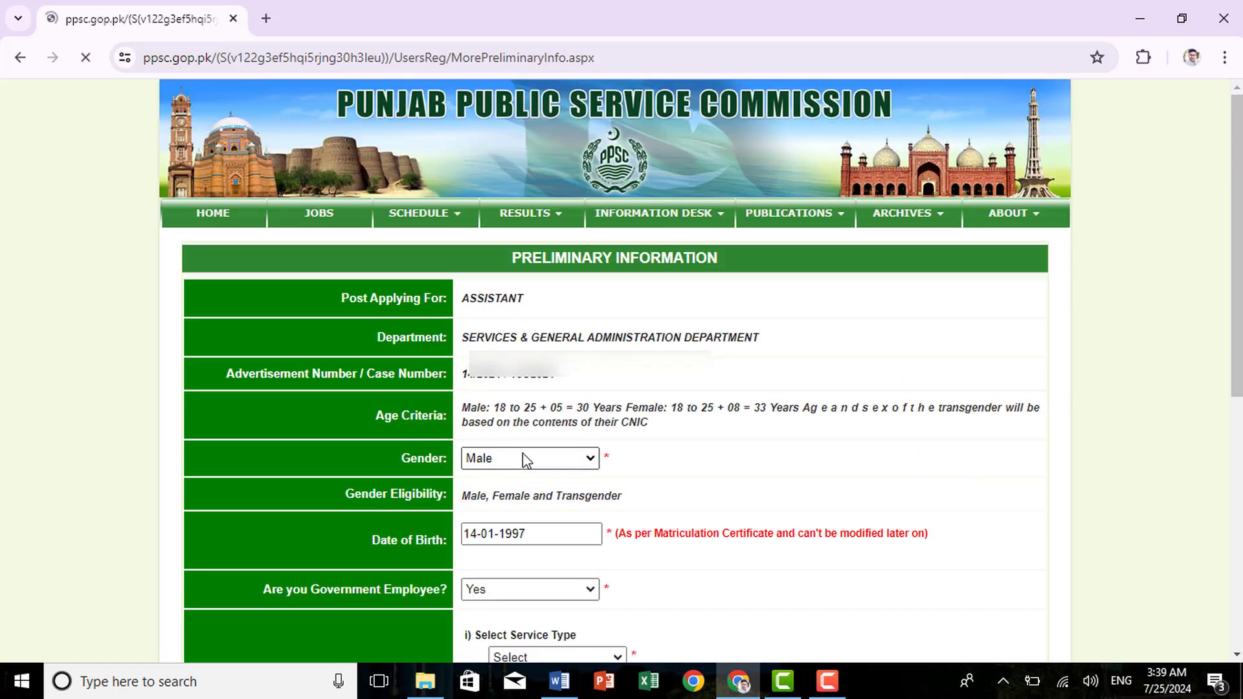
scroll(612, 414, down, 3)
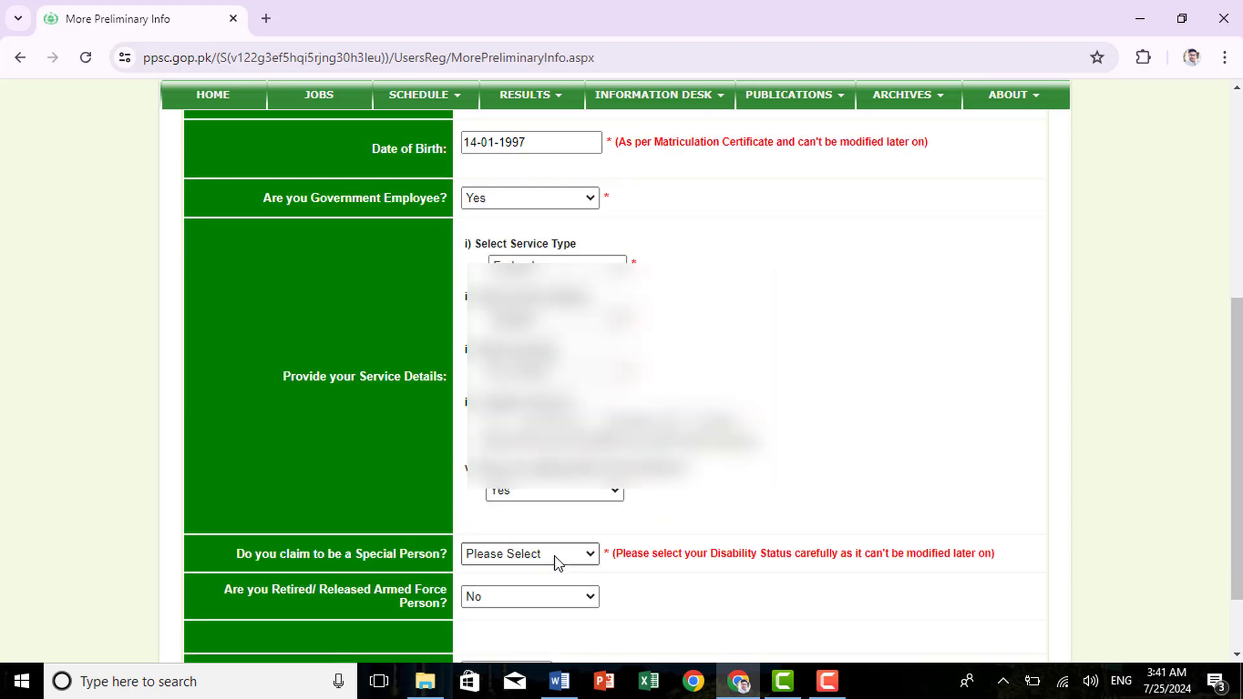
Answer No to claiming Special Person status
click(555, 556)
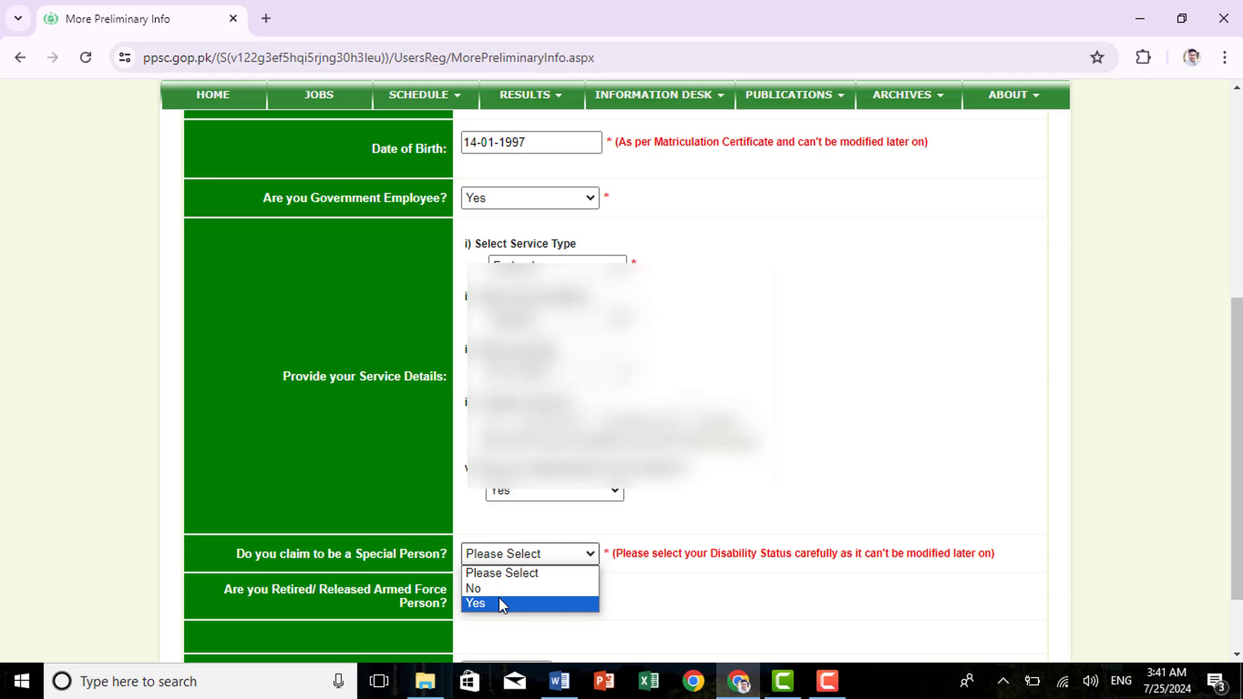
click(499, 589)
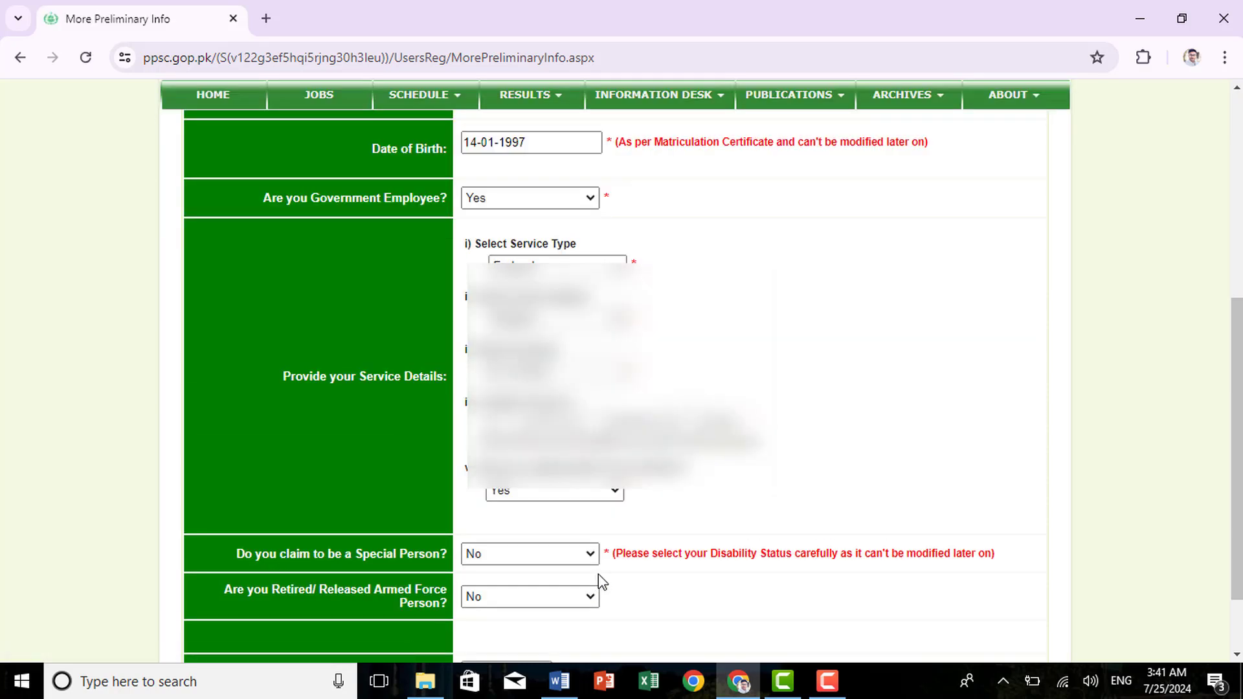
scroll(602, 582, down, 2)
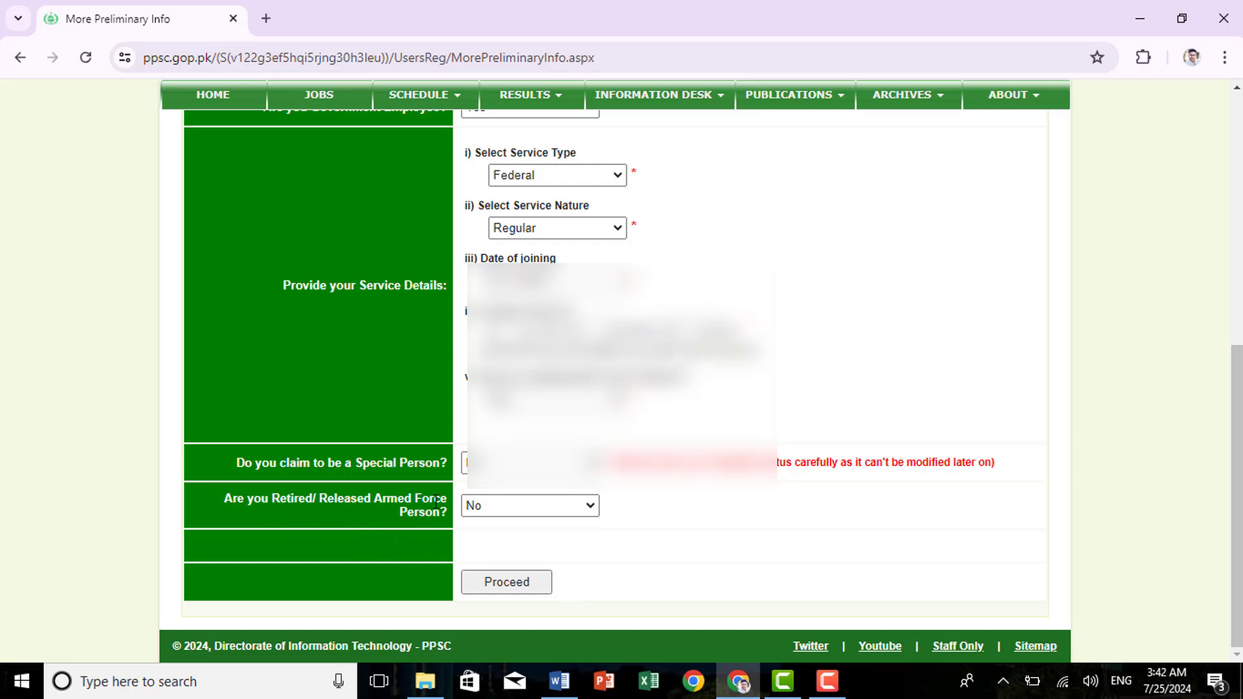
Save the preliminary information and enter the applicant's name on the Personal Information form
click(515, 585)
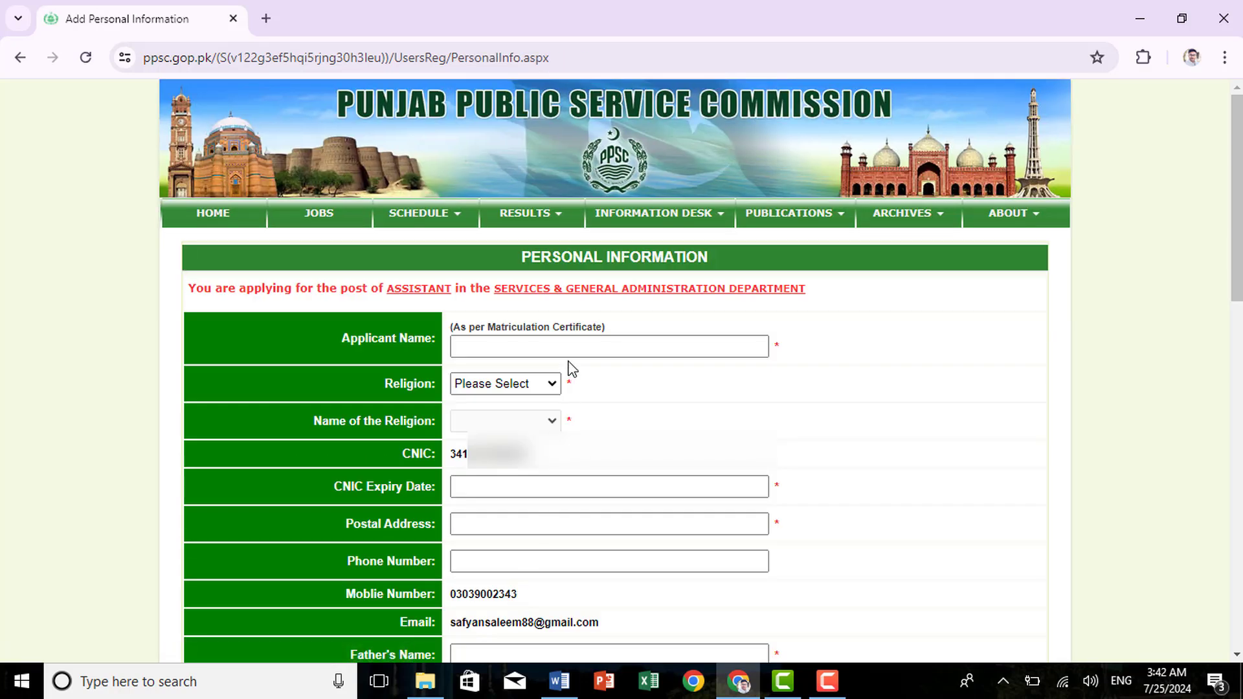
click(572, 345)
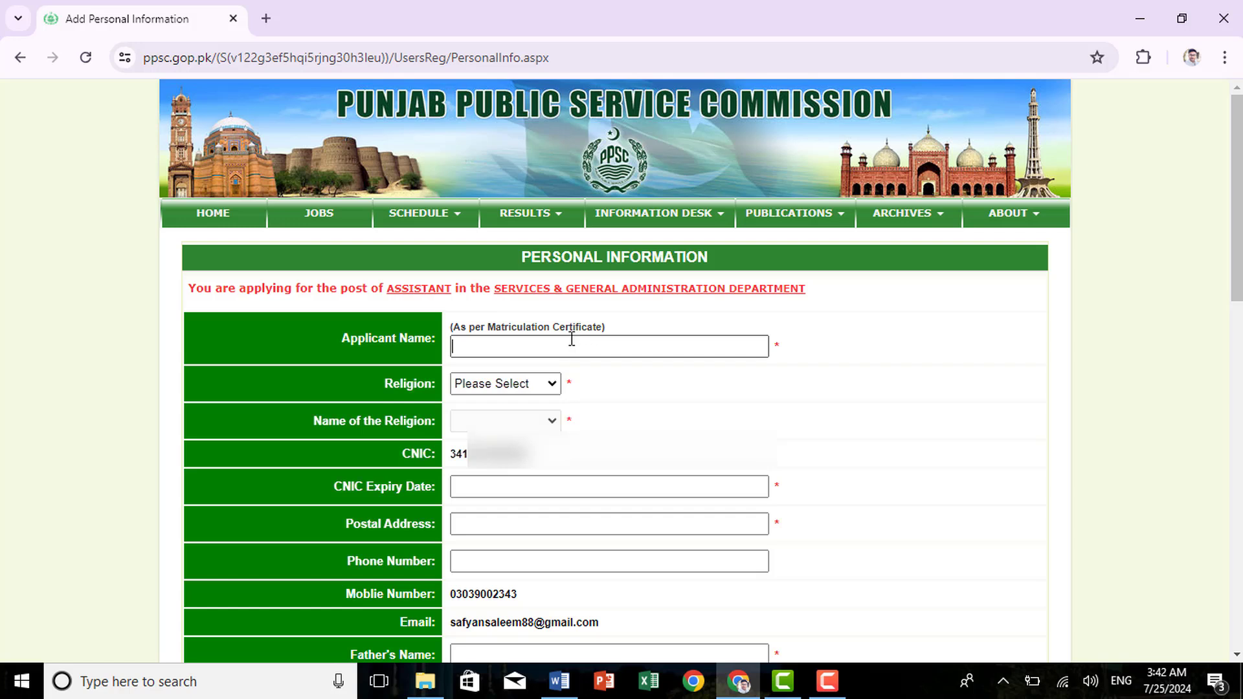
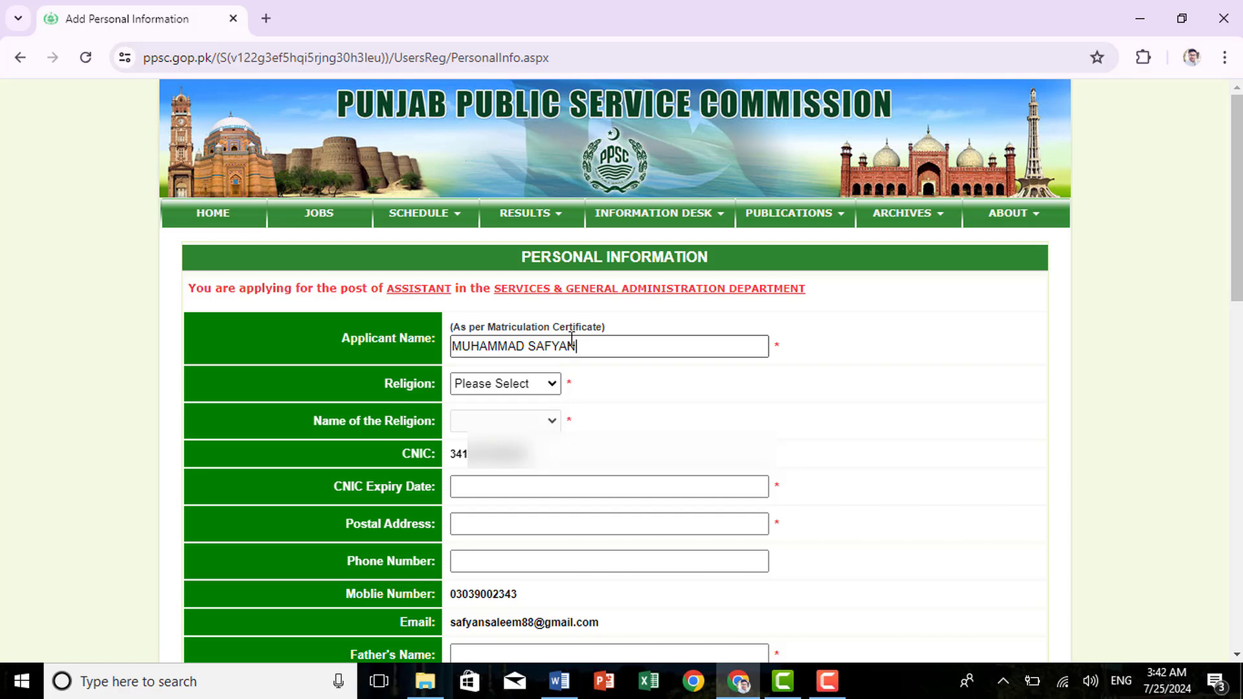
Set the applicant's religion to Muslim
click(552, 384)
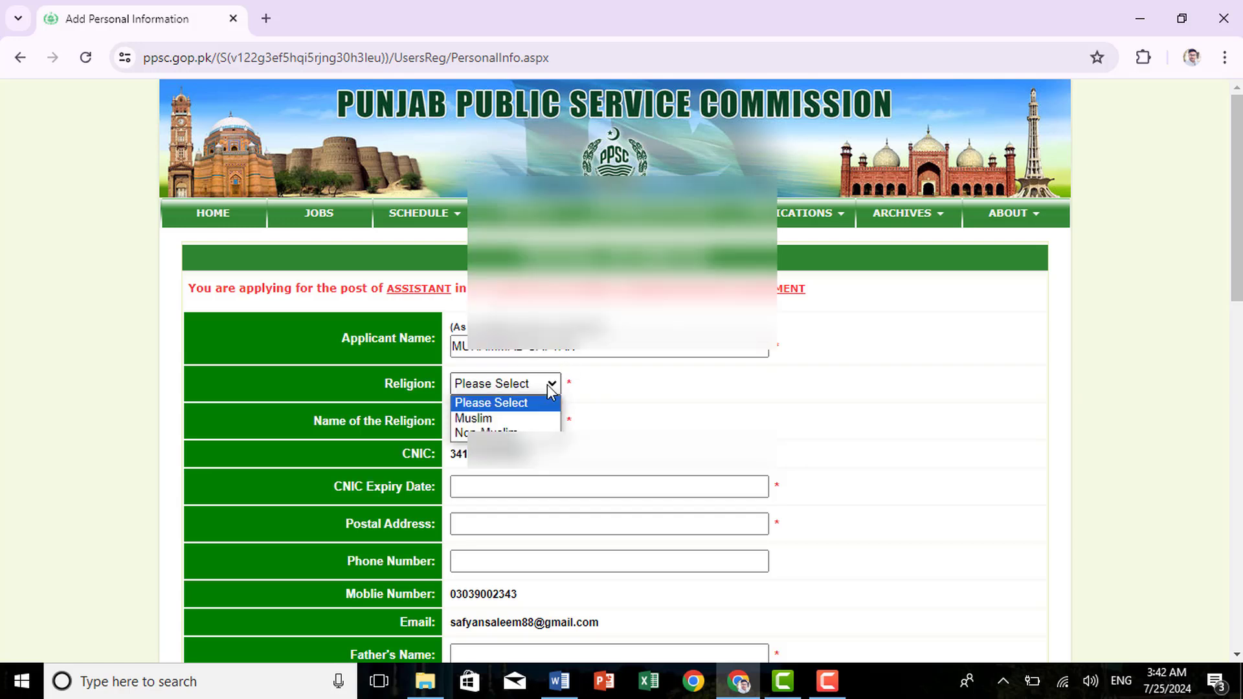
click(508, 417)
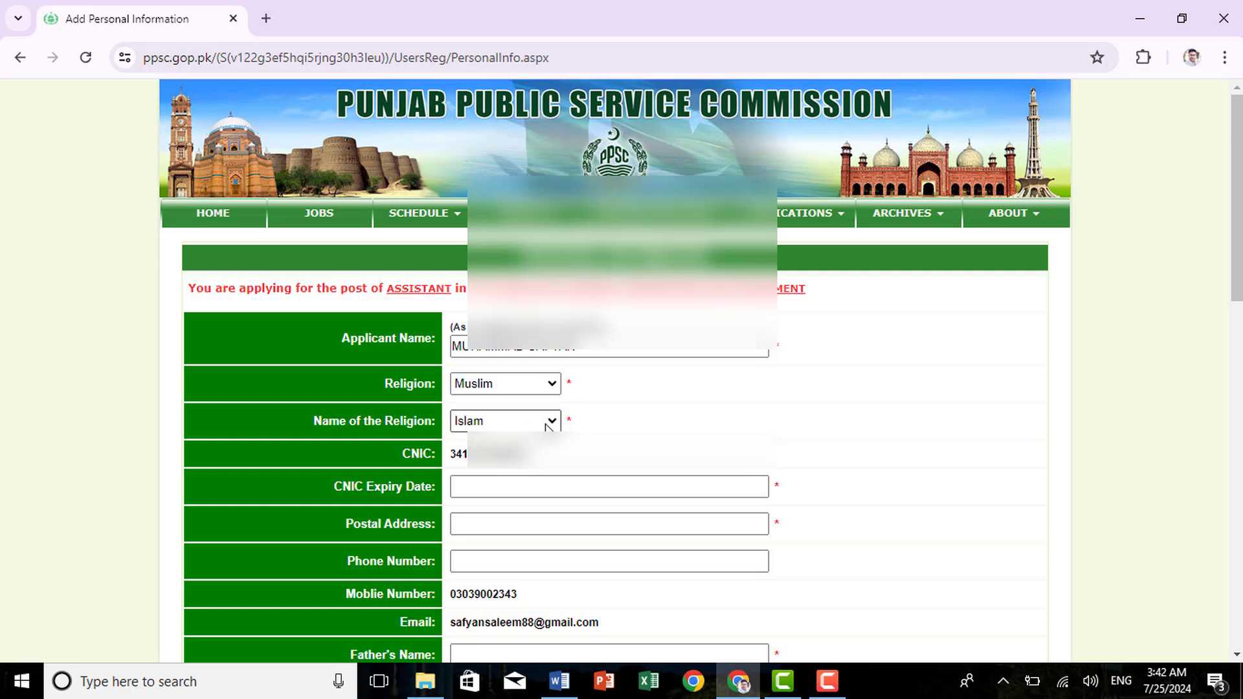
scroll(550, 425, down, 3)
Paste the postal address into the Postal Address field
click(462, 250)
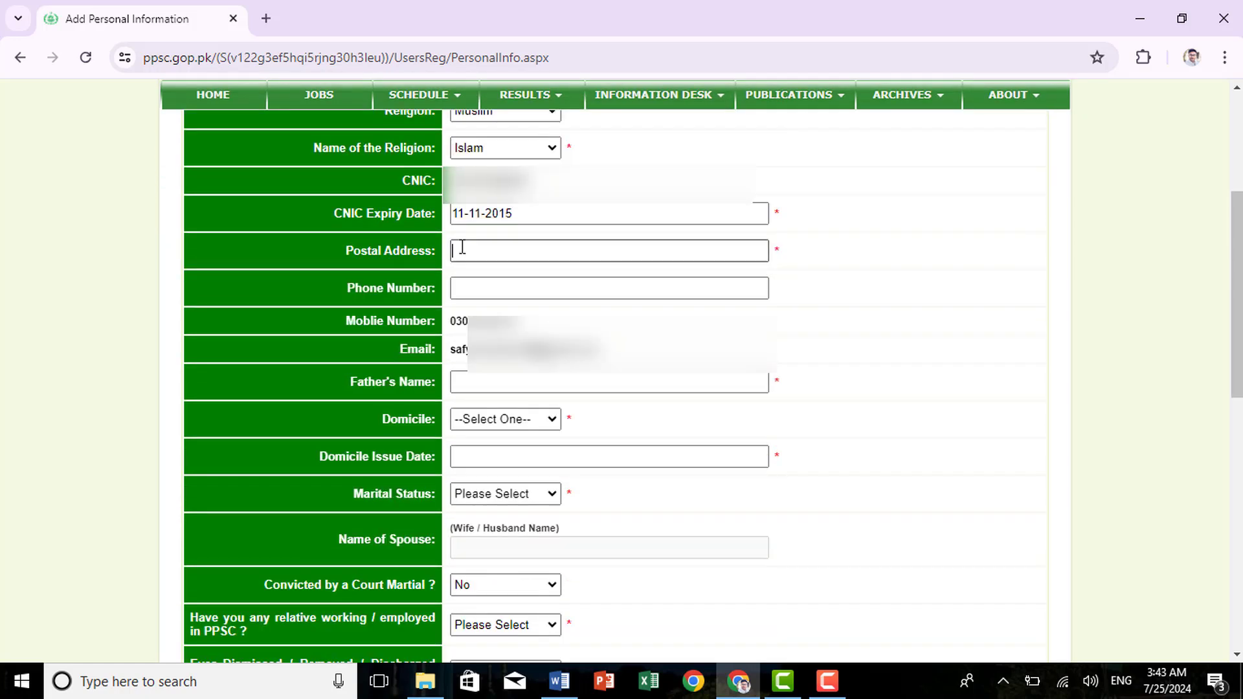
click(462, 248)
key(ctrl+v)
click(504, 288)
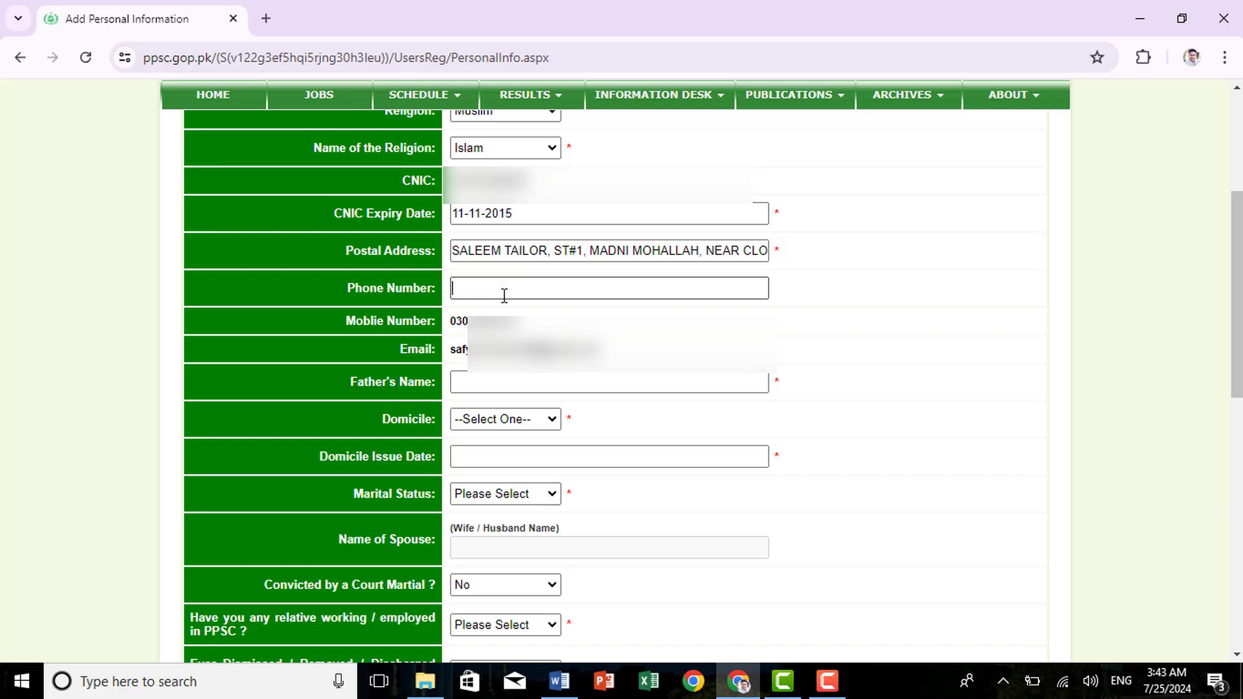
Paste in the father's name and set the domicile to Gujranwala
click(542, 385)
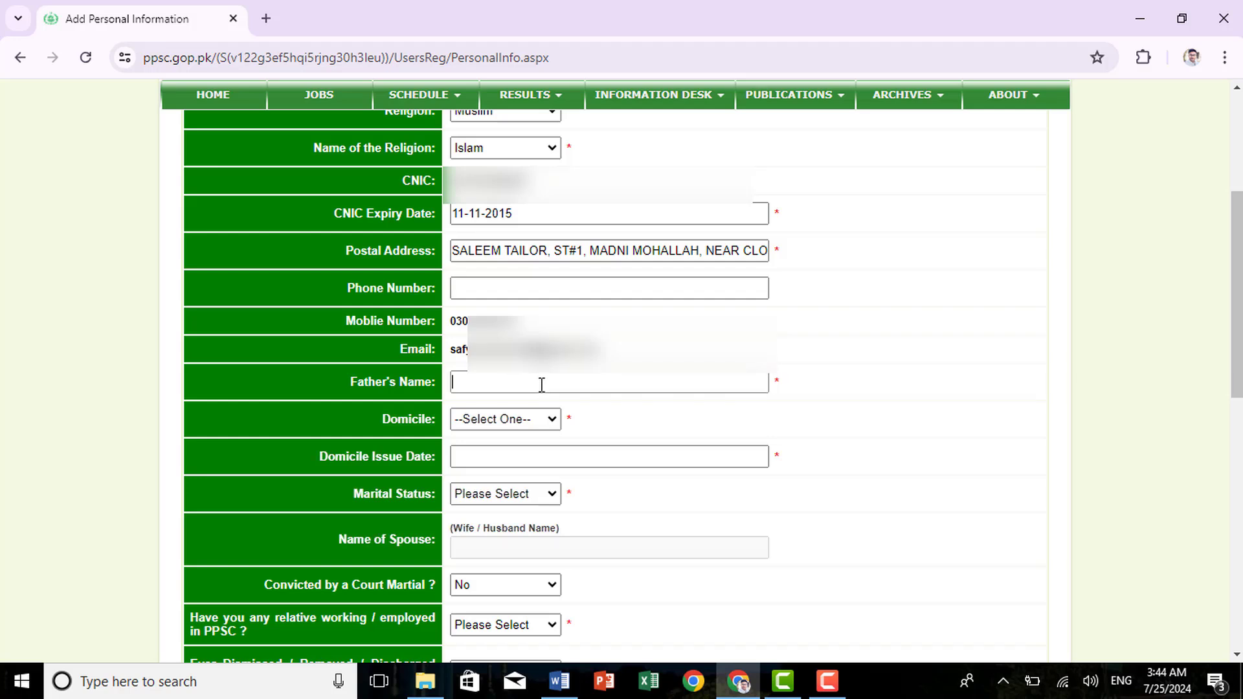
key(ctrl+v)
click(511, 421)
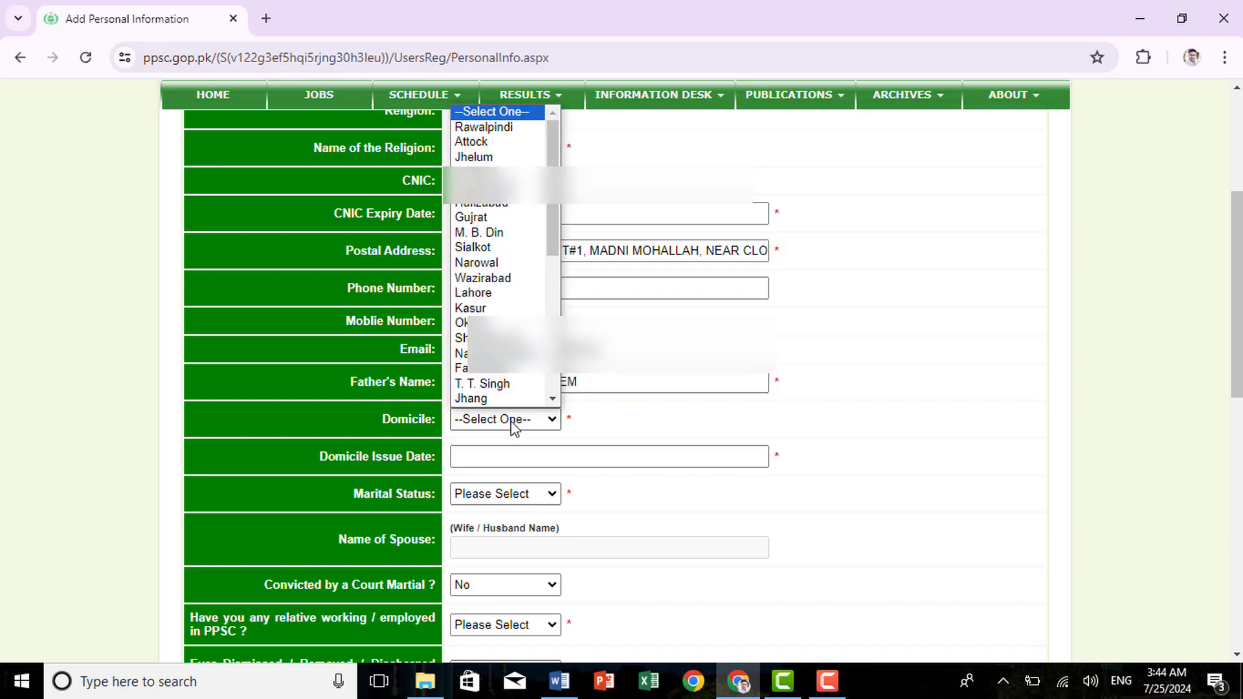
click(486, 187)
click(570, 453)
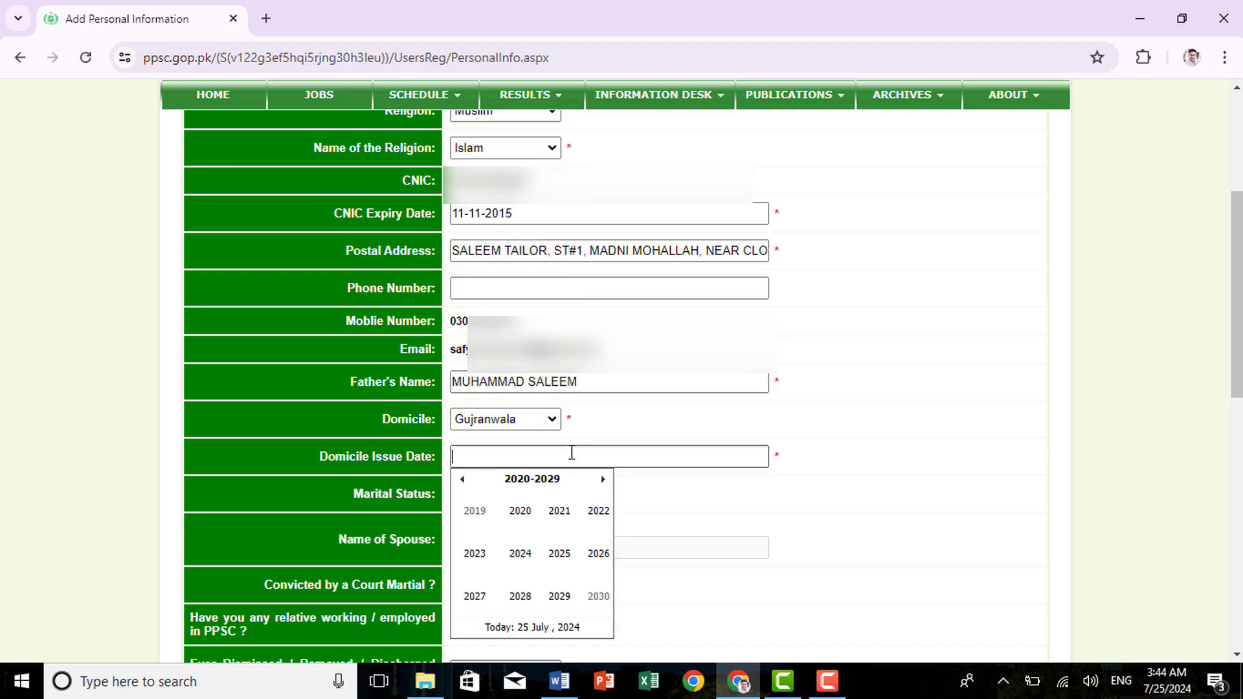
Enter domicile issue date 24-08-2014 and choose Single as marital status
text(24-08-2014)
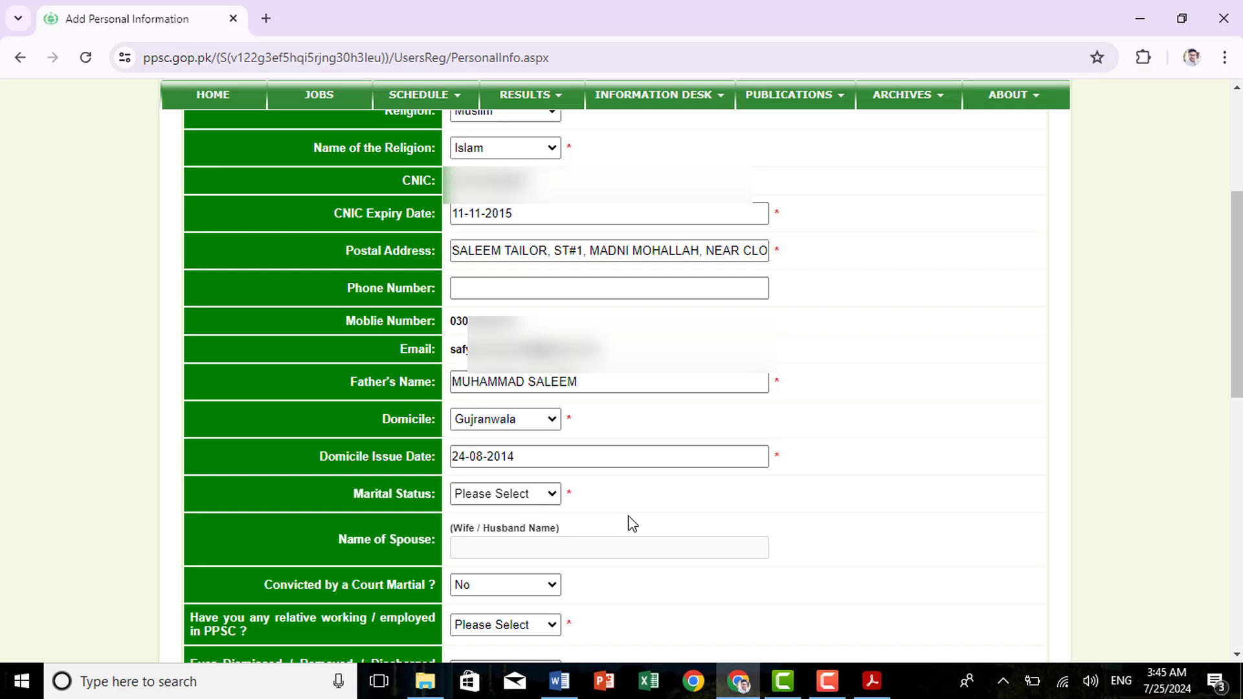
click(538, 496)
click(510, 529)
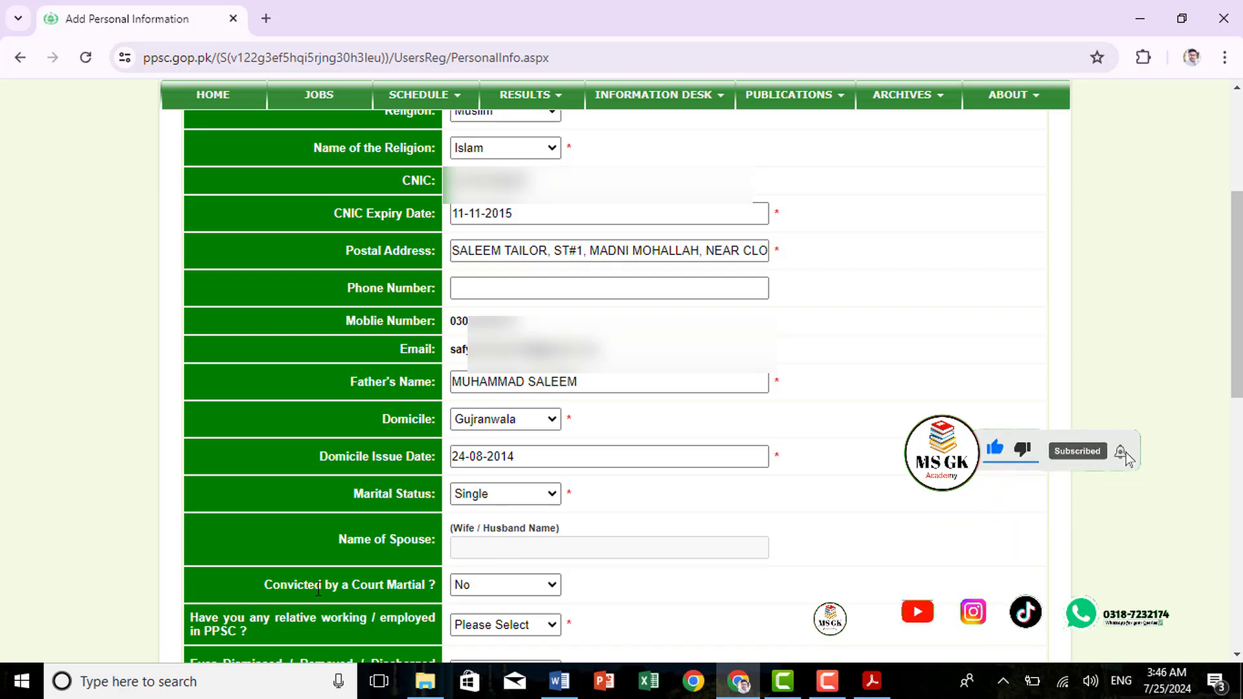
drag(264, 586, 289, 592)
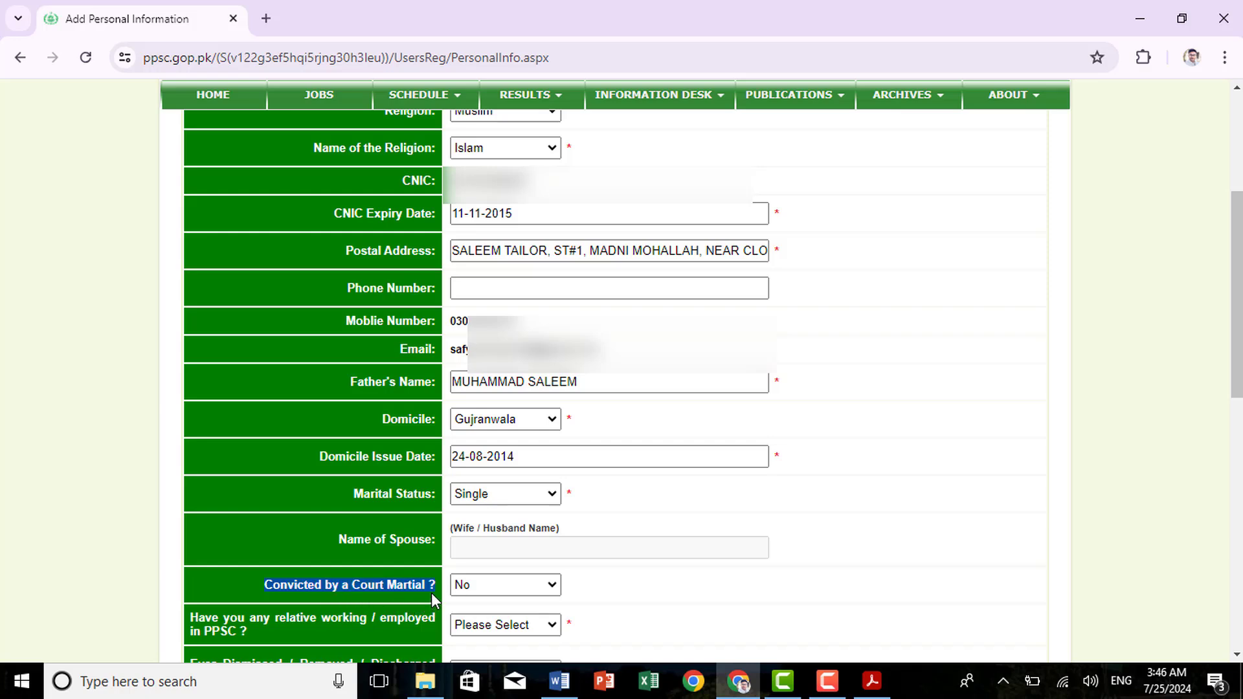
Answer No for relatives in PPSC, set chances availed to 0, and choose the Lahore test centre
scroll(277, 230, down, 7)
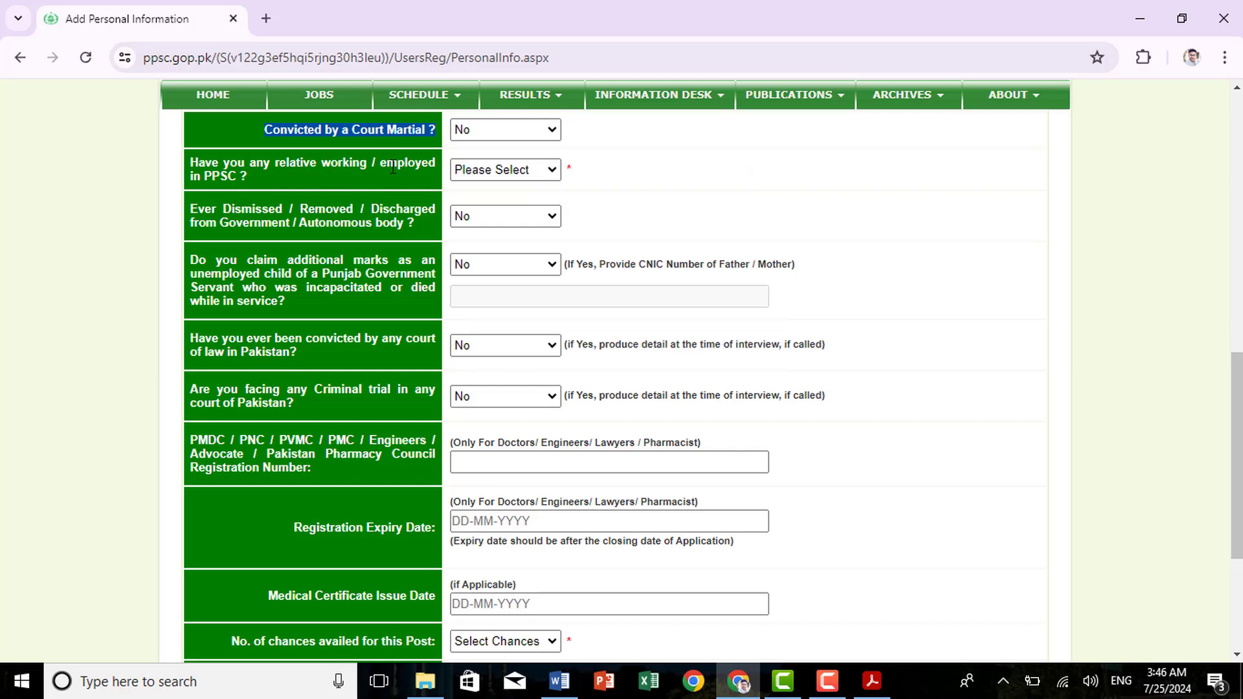
click(528, 167)
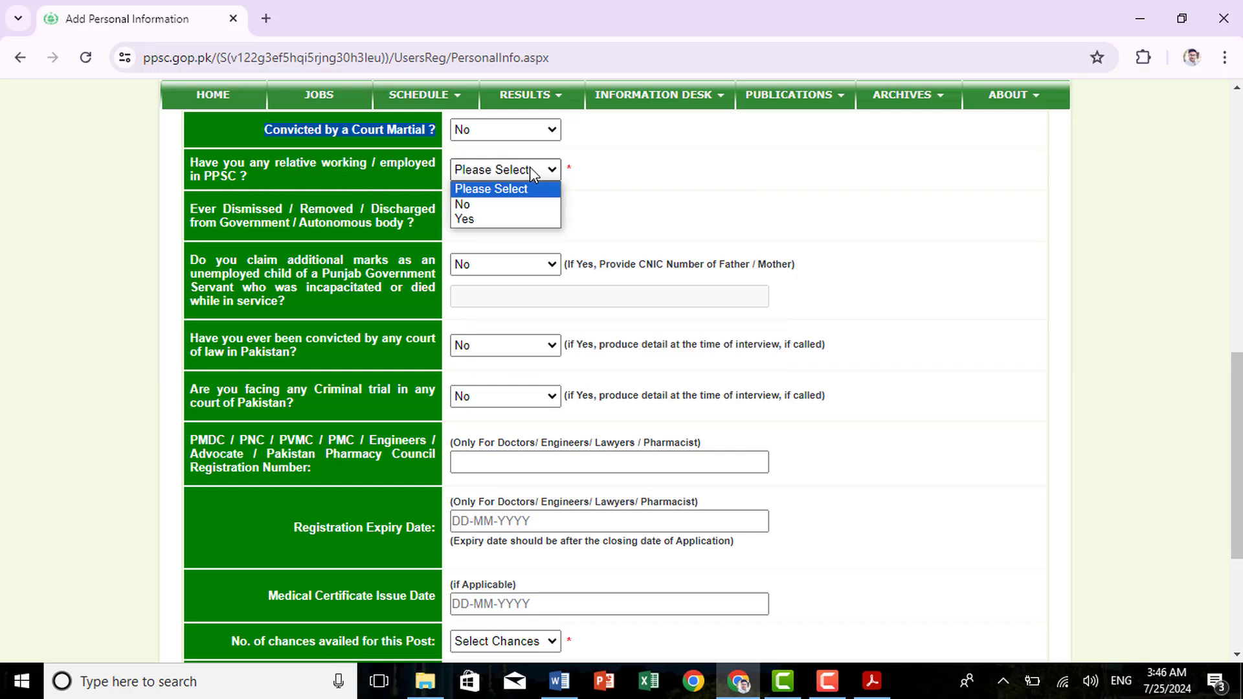
click(483, 205)
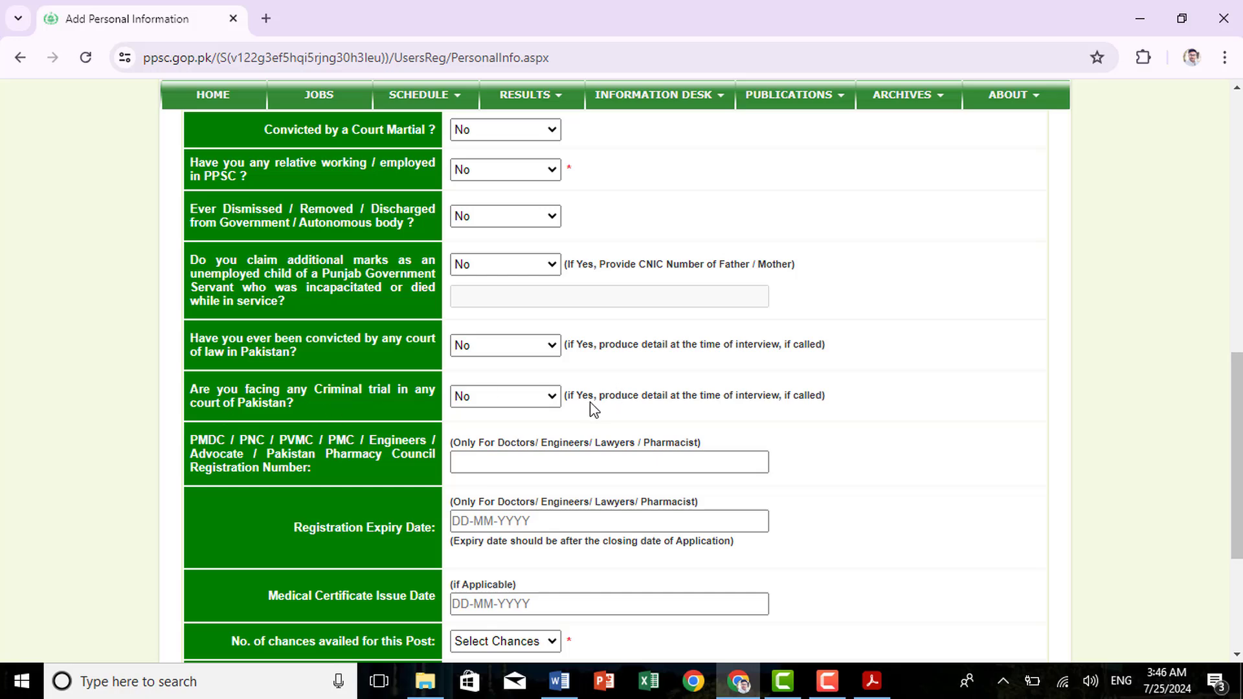
scroll(518, 450, down, 1)
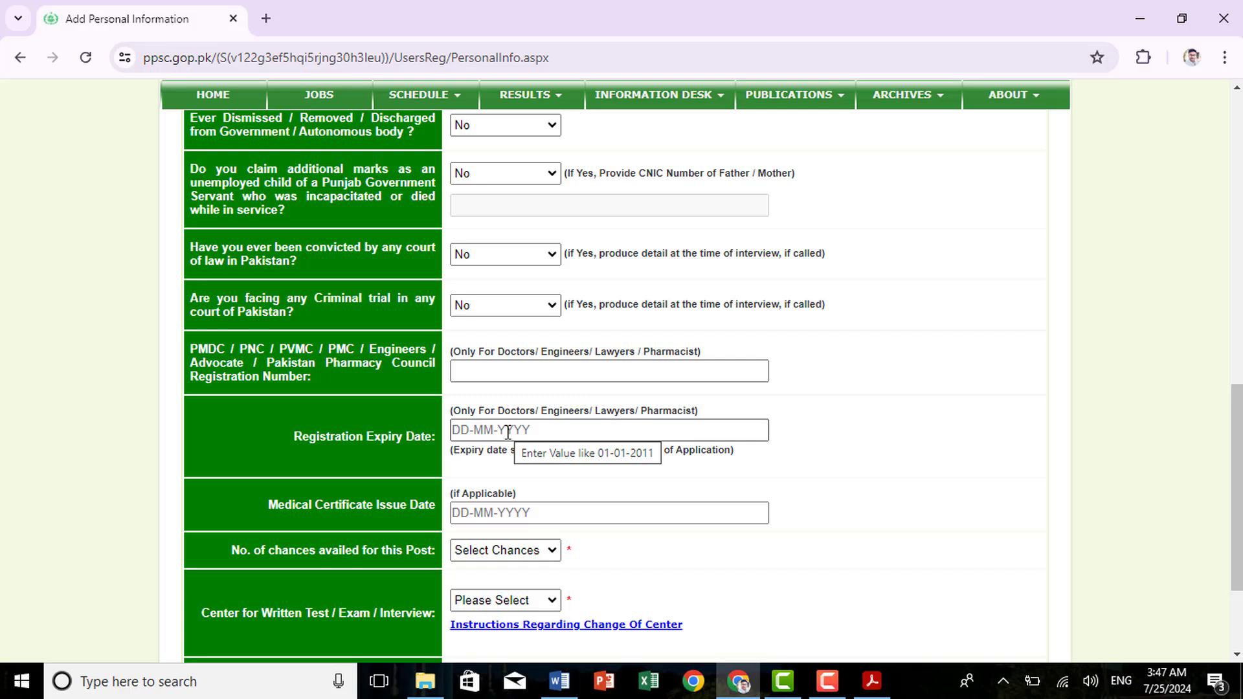
click(536, 558)
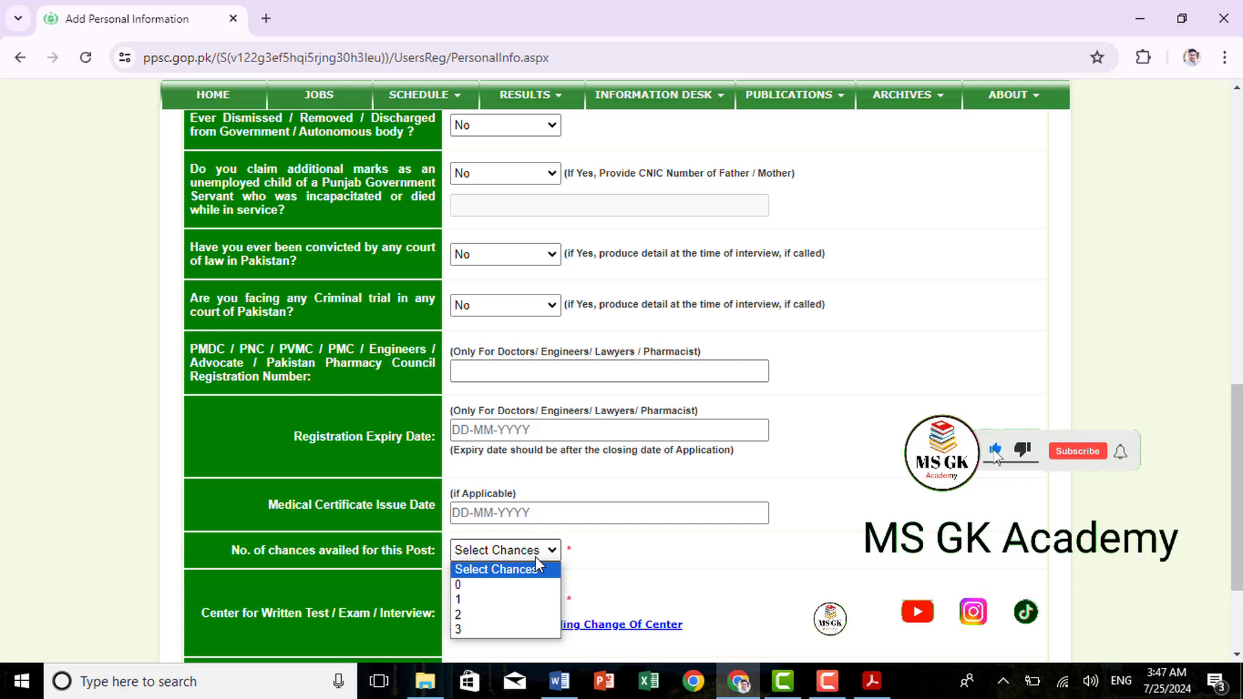
click(494, 586)
scroll(496, 589, down, 1)
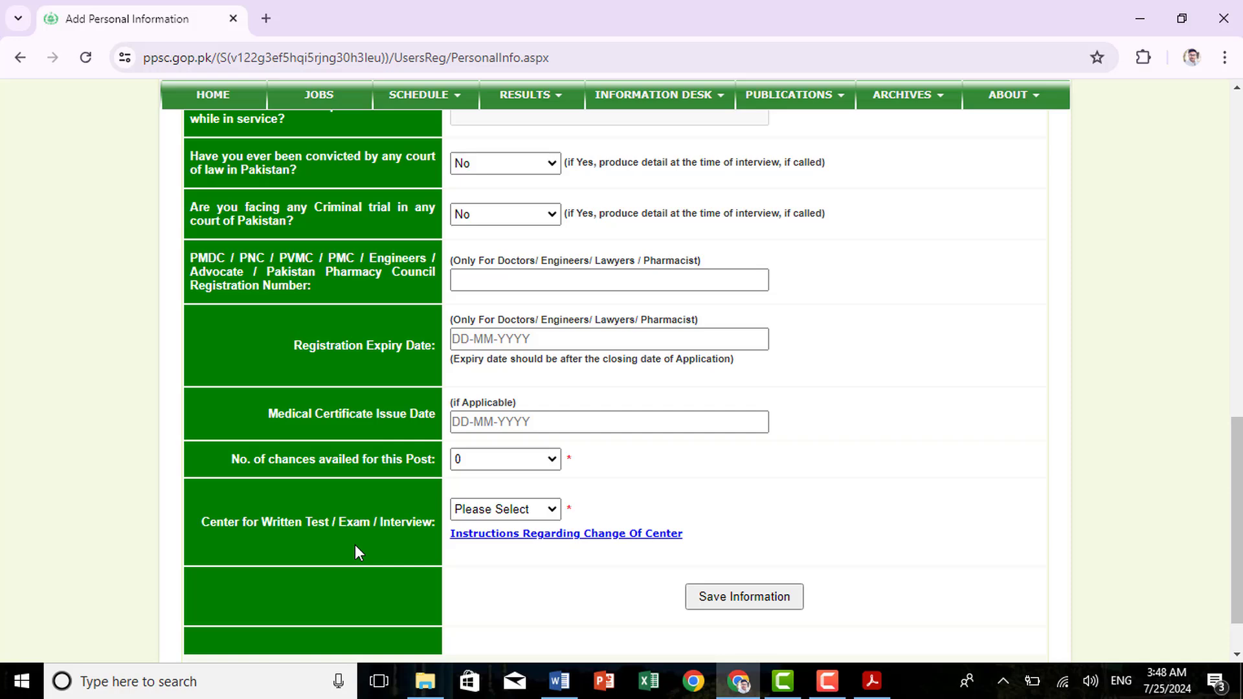
click(514, 514)
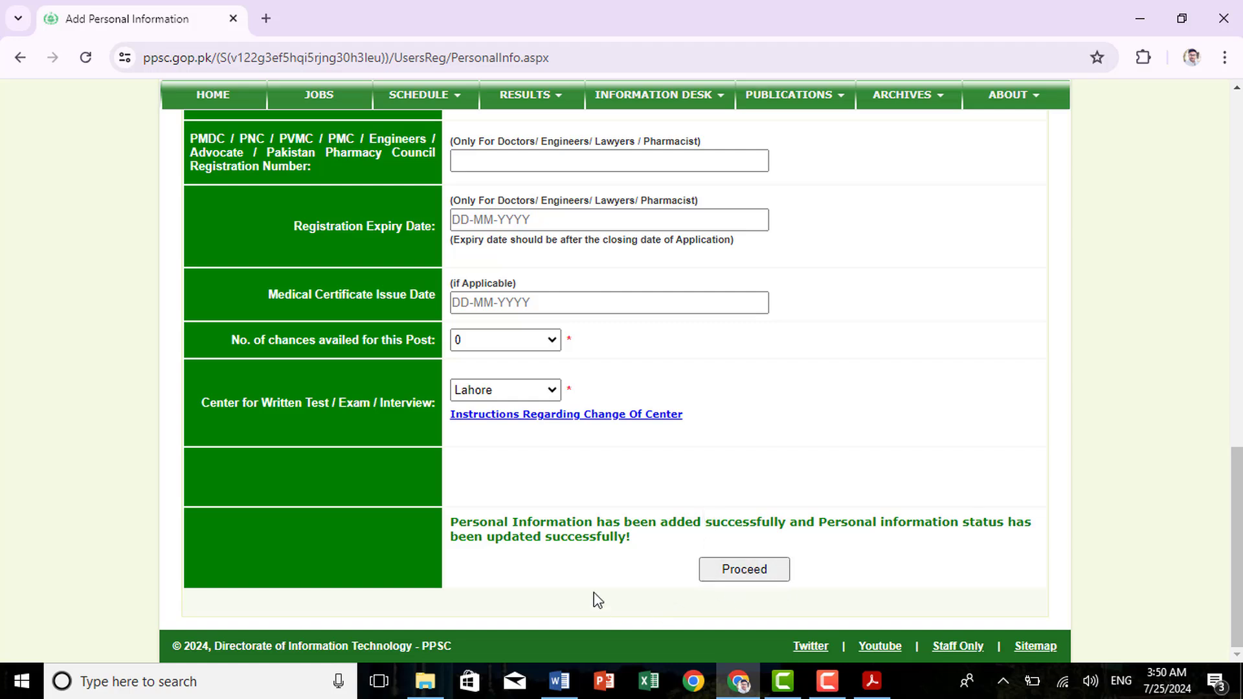
Proceed to the Payment Details page showing the PSID for the 600 fee
click(743, 578)
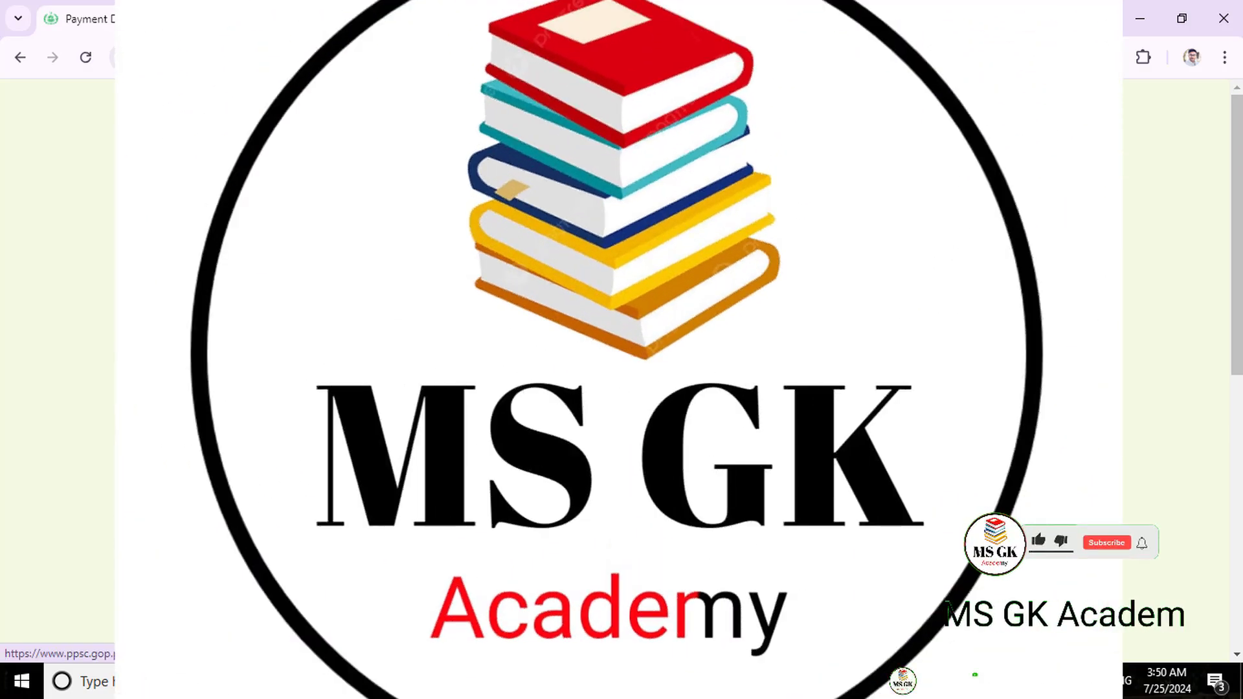
scroll(622, 350, down, 5)
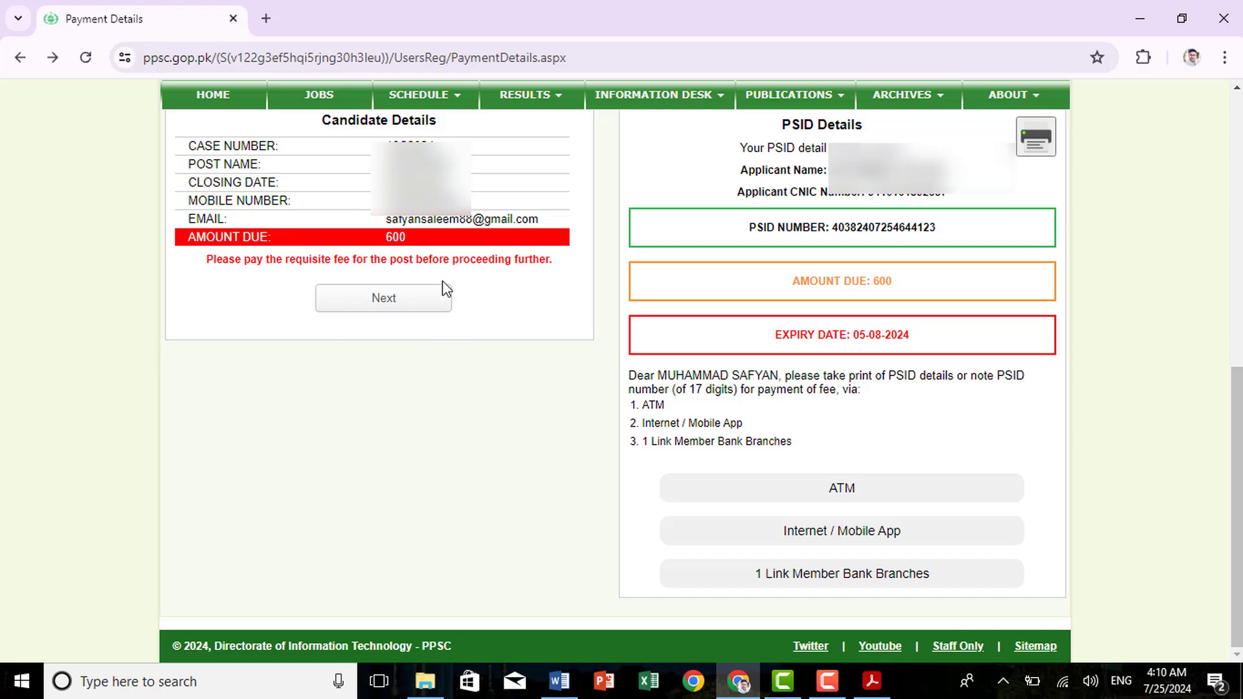
Upload 'profile pic 20 kb' as the candidate photo on the application profile
click(392, 304)
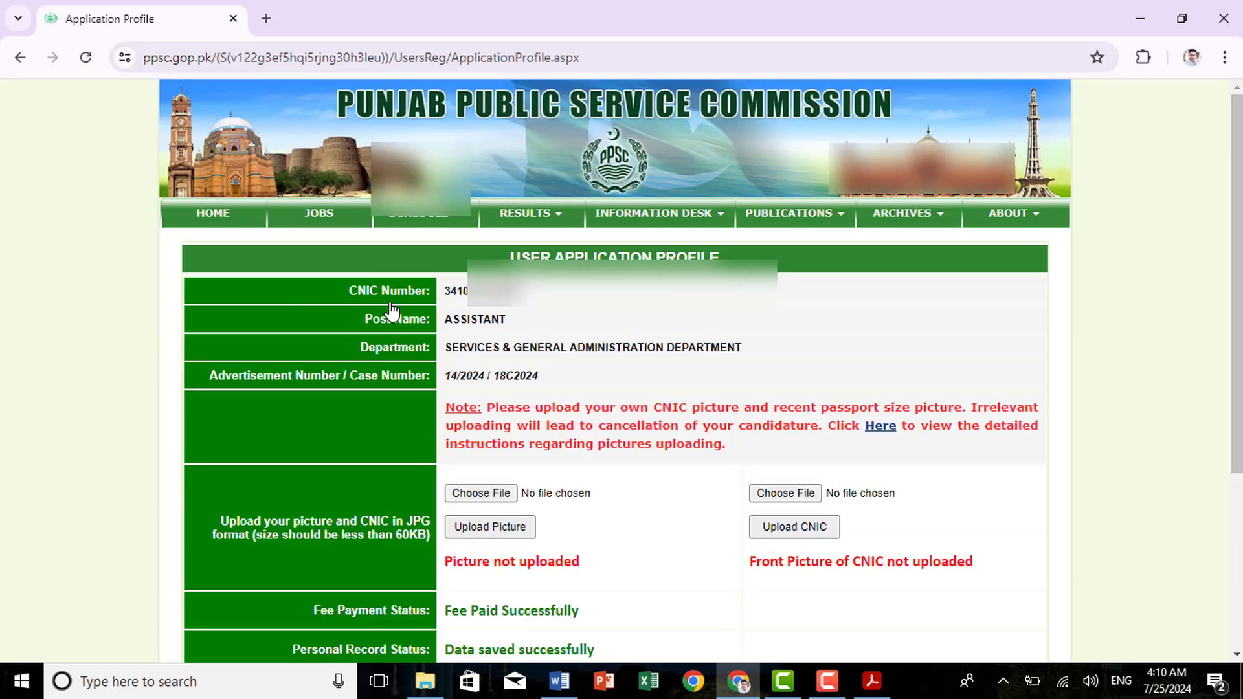
scroll(278, 350, down, 3)
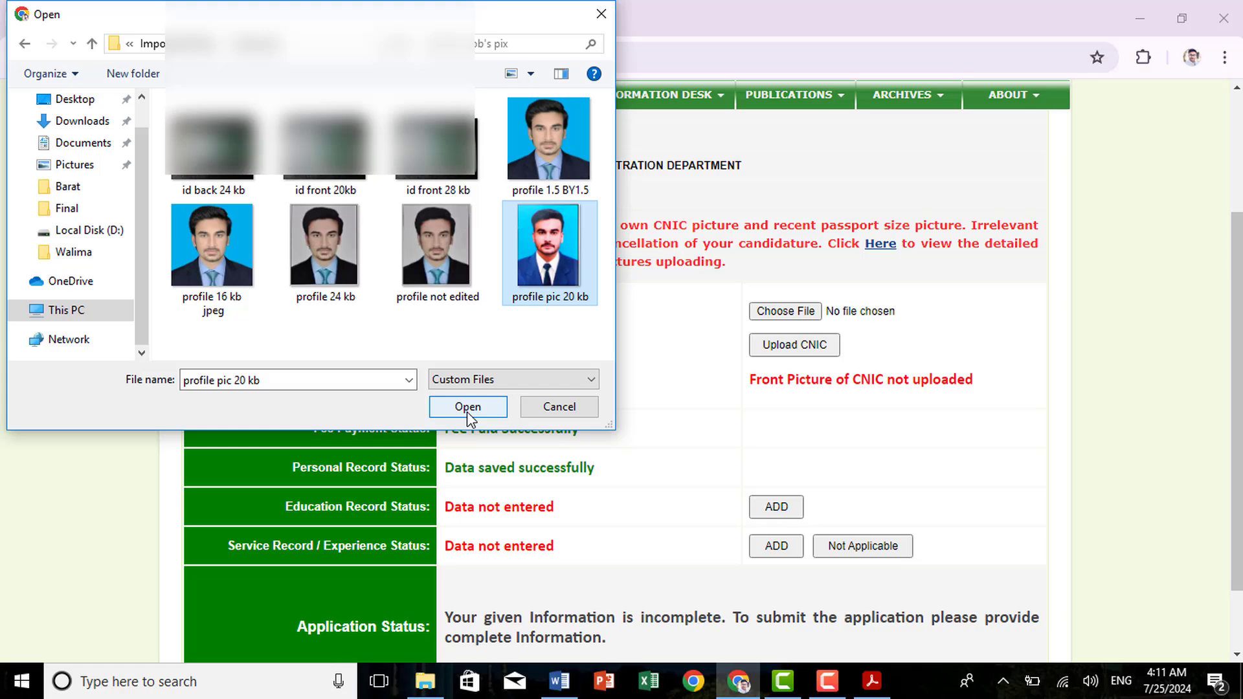
click(468, 406)
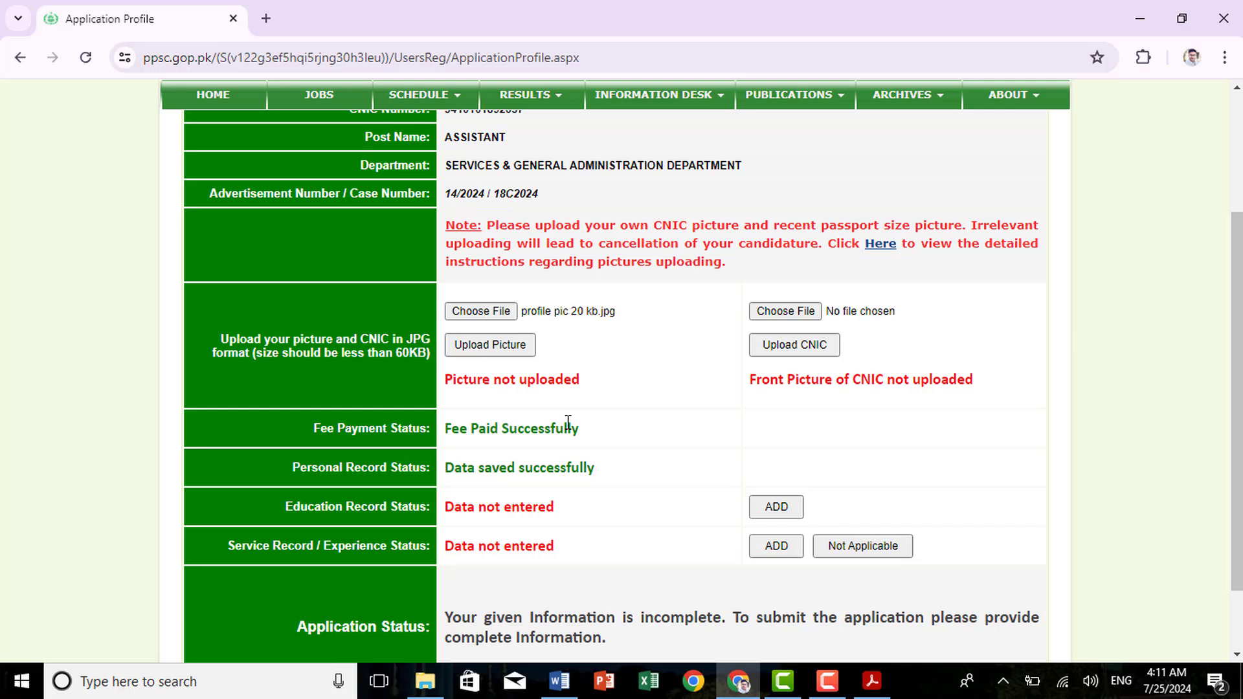
click(494, 354)
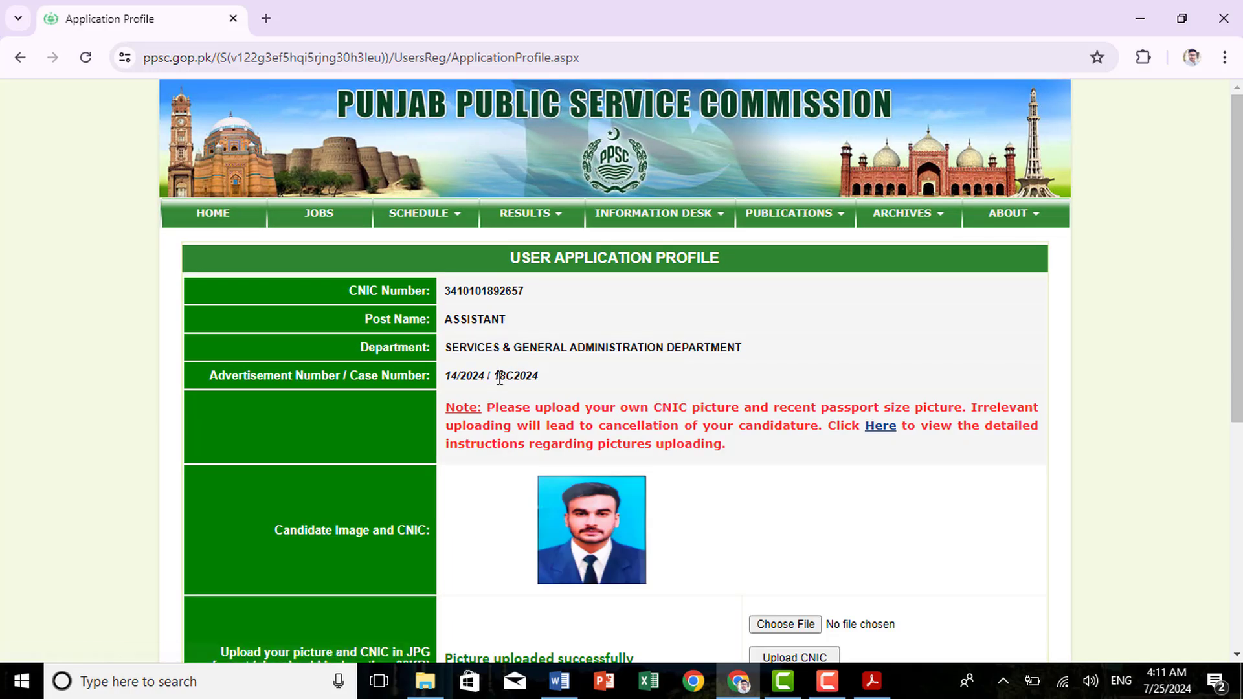
Choose and upload the CNIC front image
scroll(504, 521, down, 4)
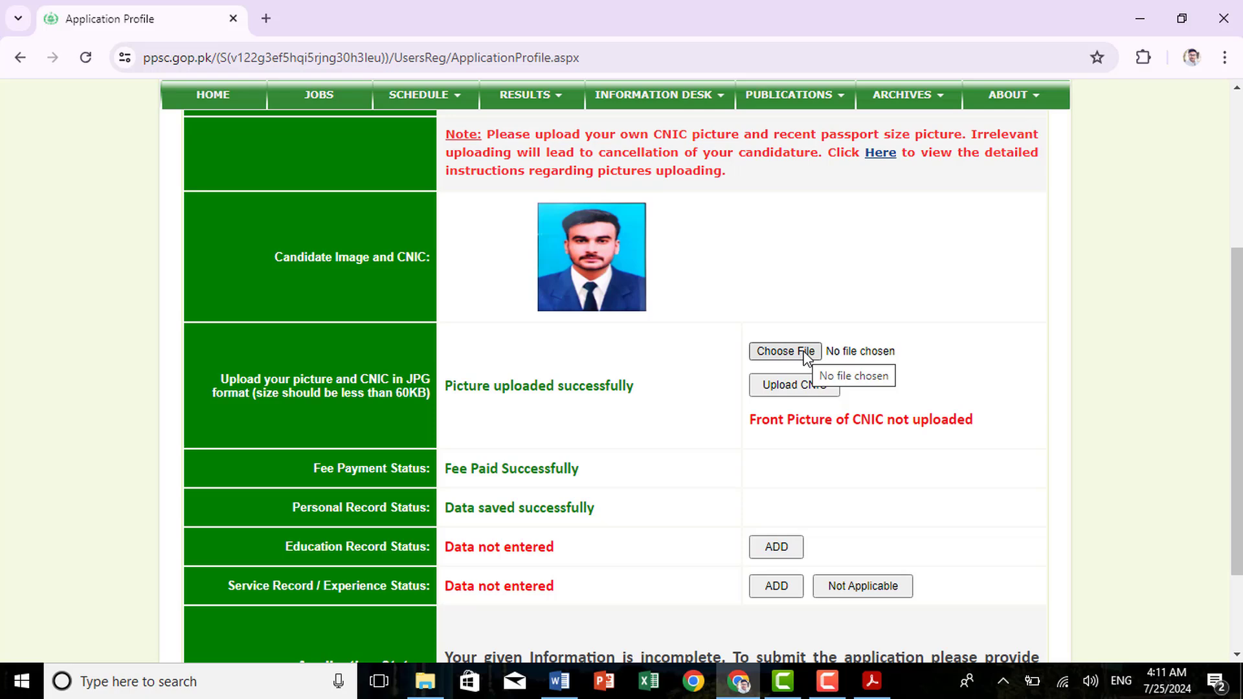
click(804, 351)
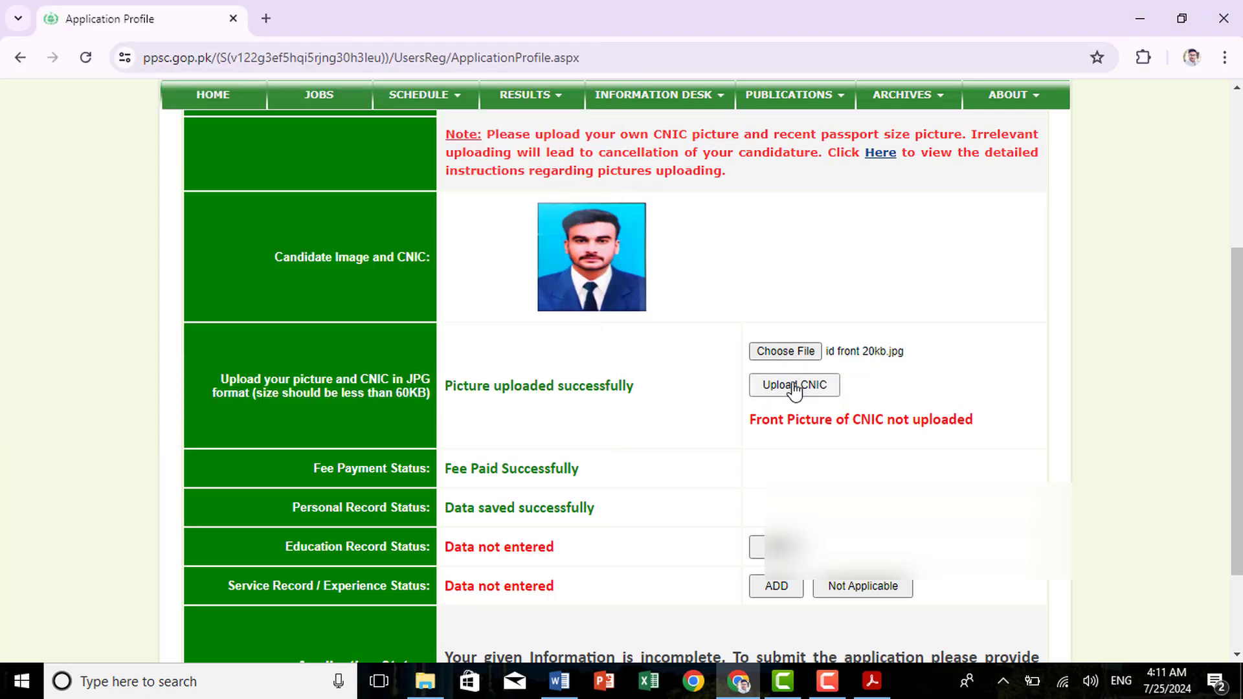
click(821, 387)
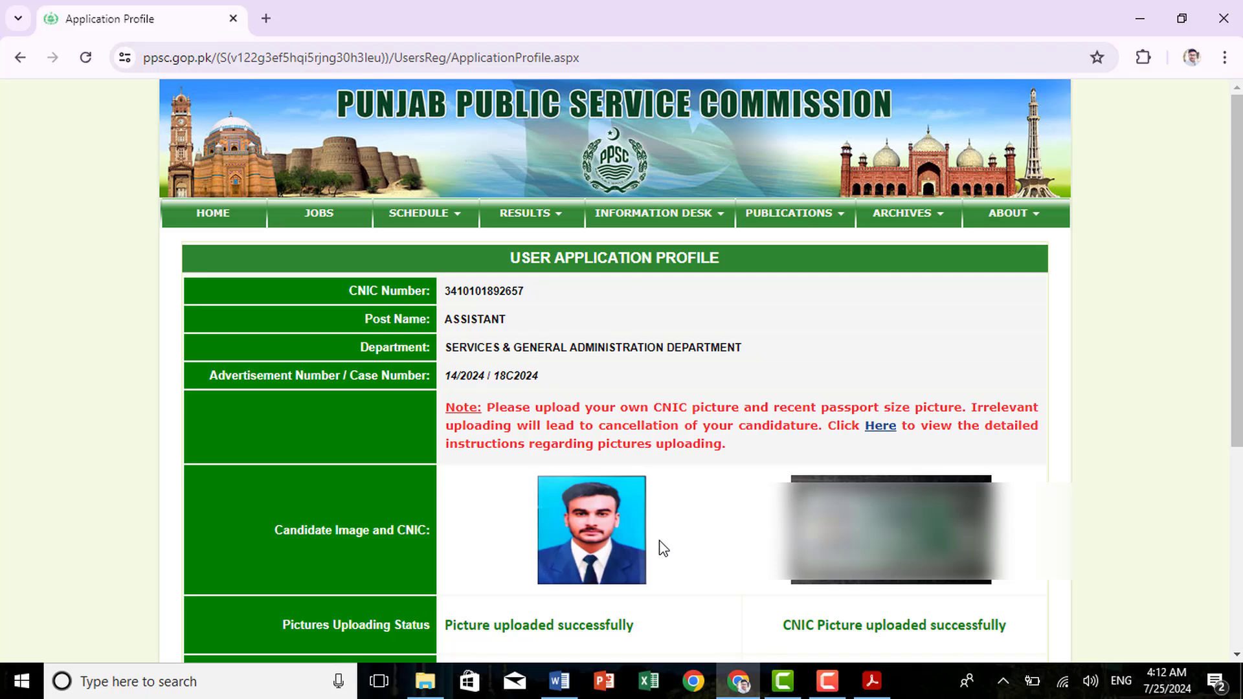
Add an education record and confirm qualification set 1 (Matriculation, Intermediate, Graduation)
scroll(660, 541, down, 5)
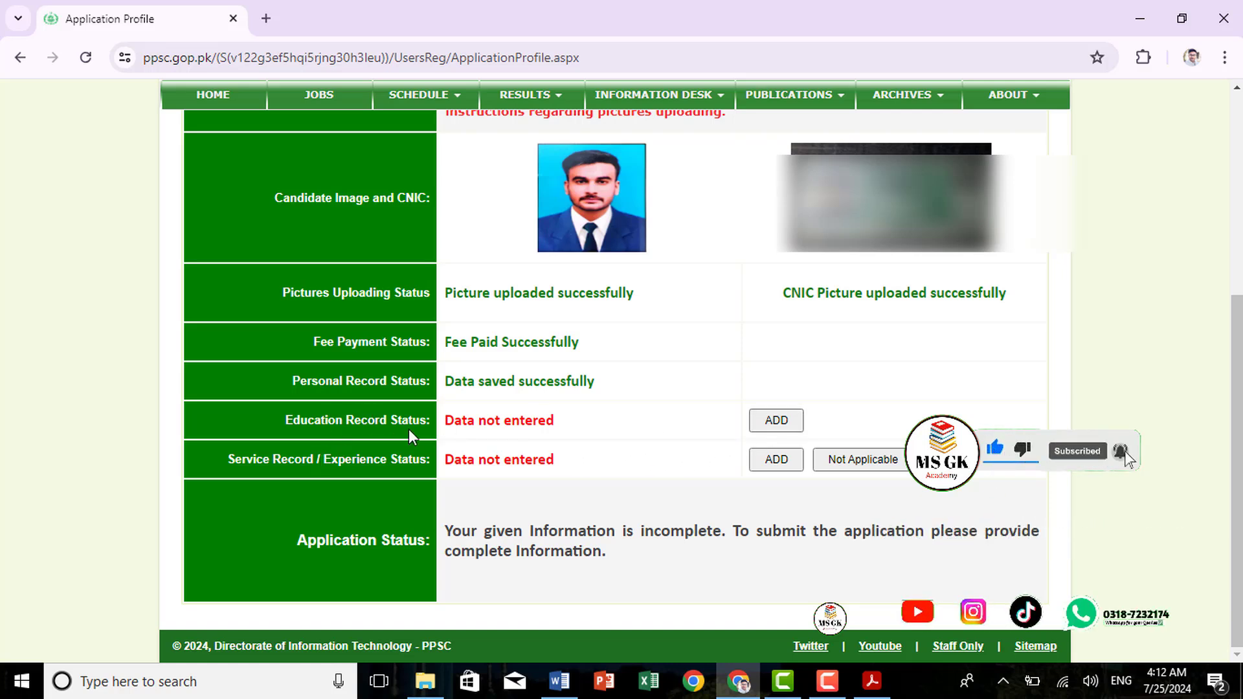
click(775, 427)
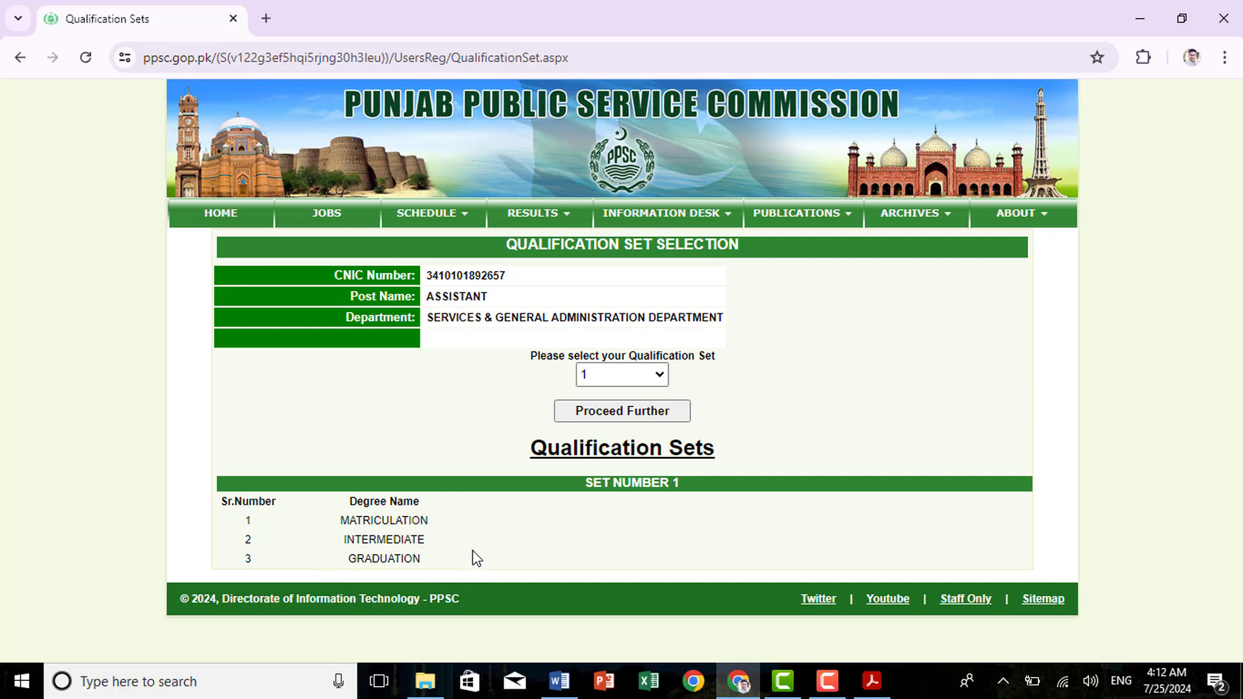
click(638, 417)
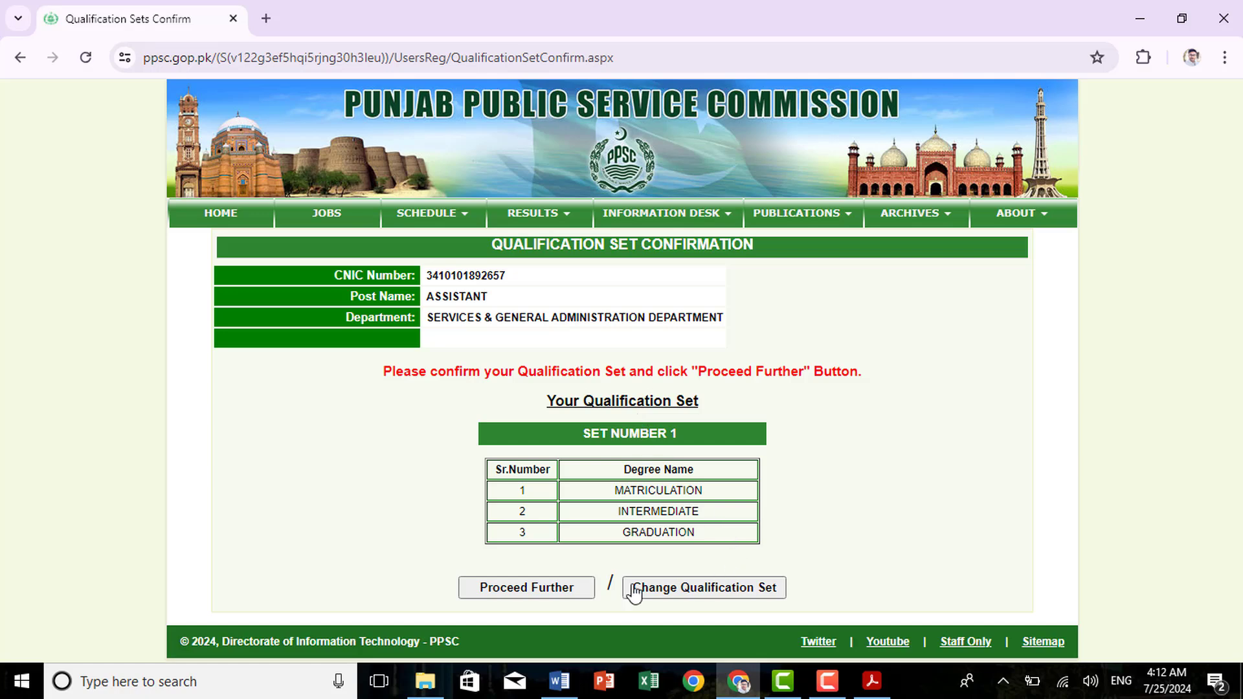
click(550, 590)
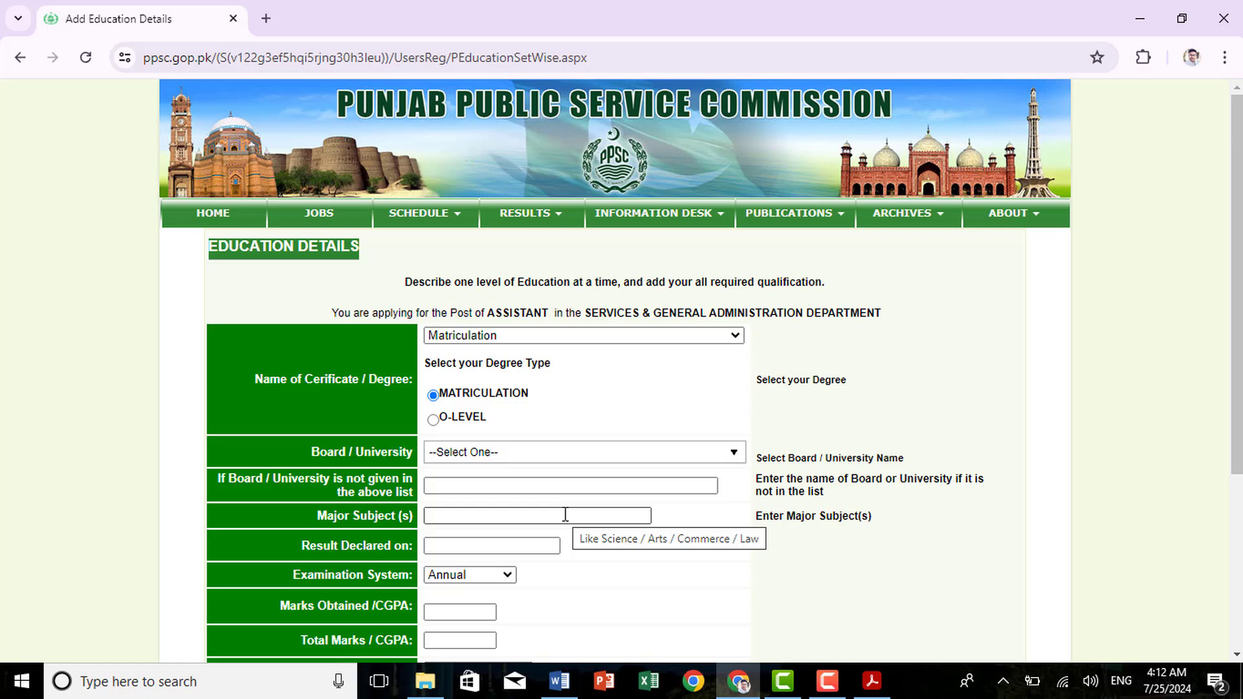
Select board B.I.S.E Gujranwala, enter subject General Science and result date 25-07-2012
scroll(557, 472, down, 3)
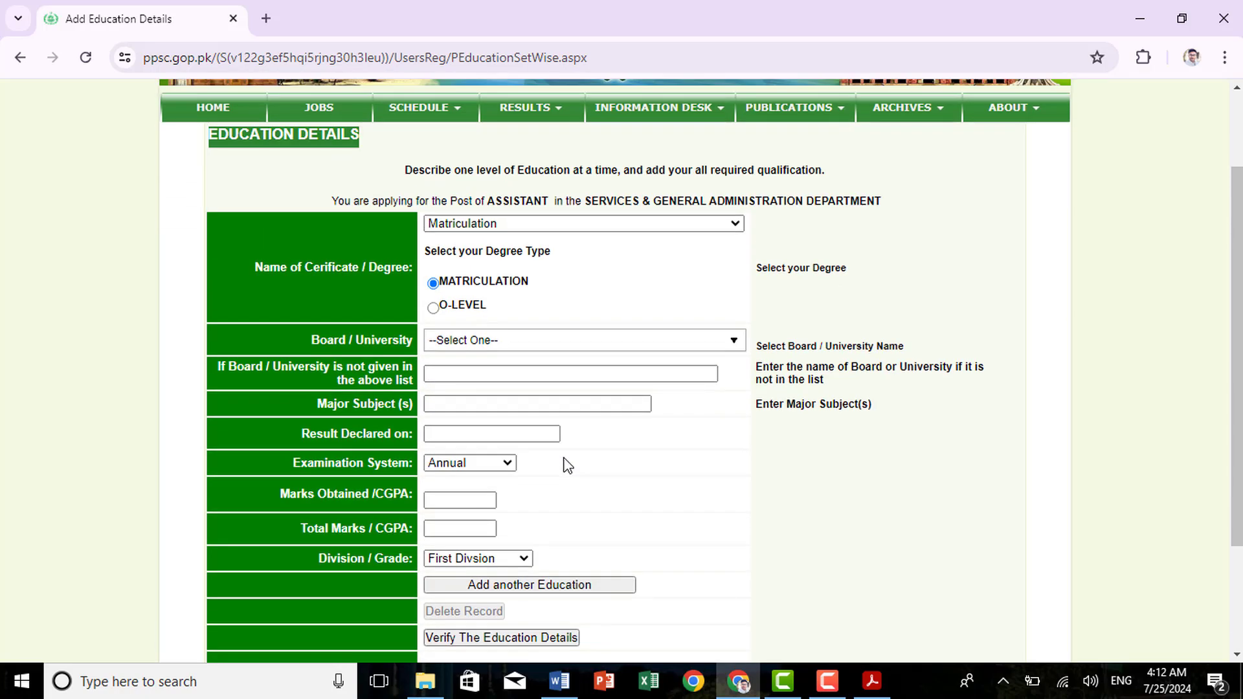
scroll(567, 466, up, 1)
click(655, 374)
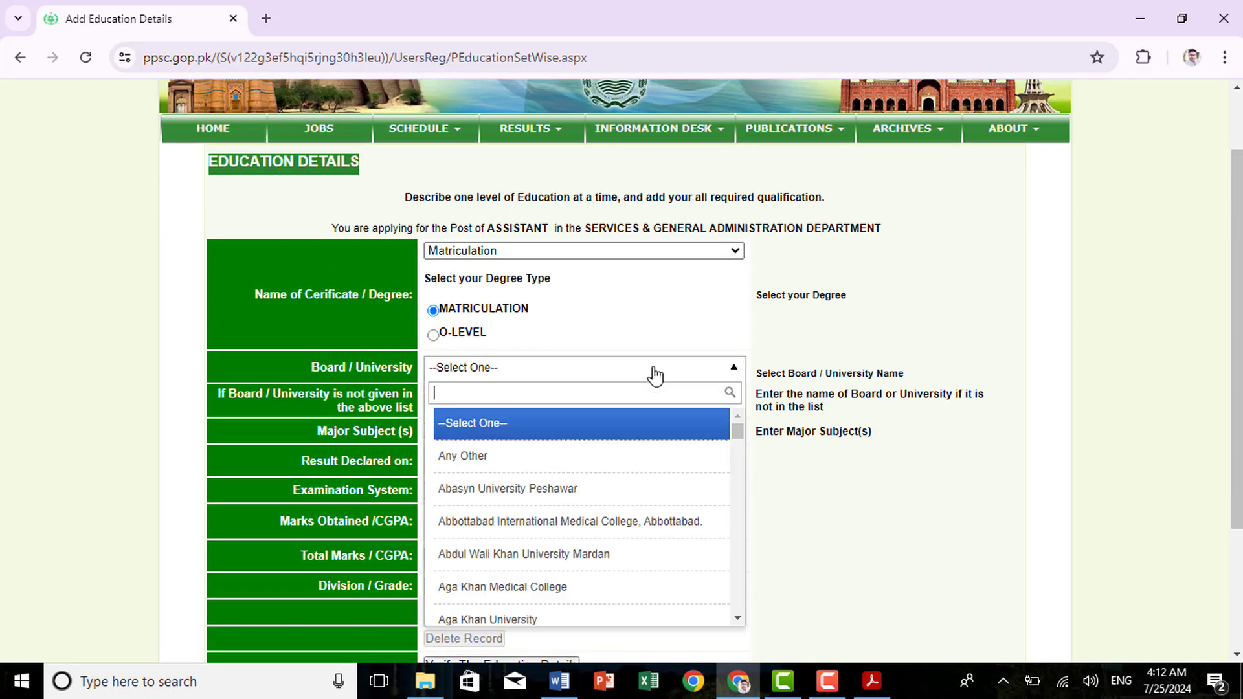
text(B.IS)
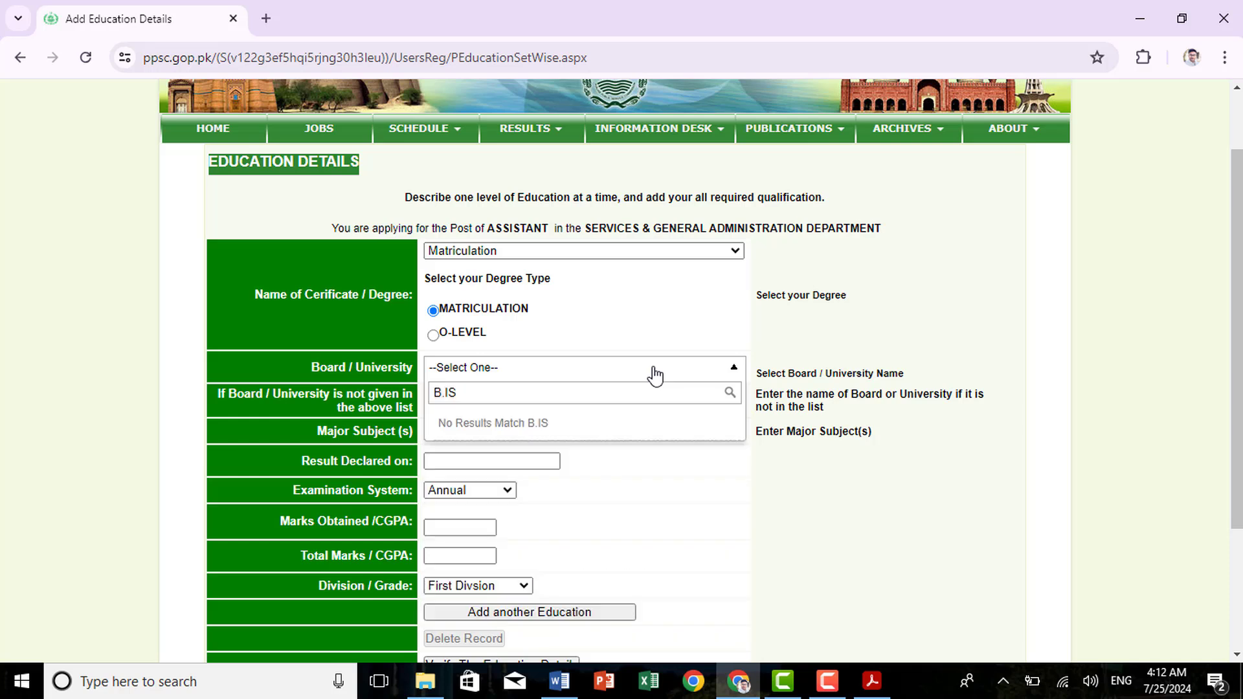
key(BackSpace)
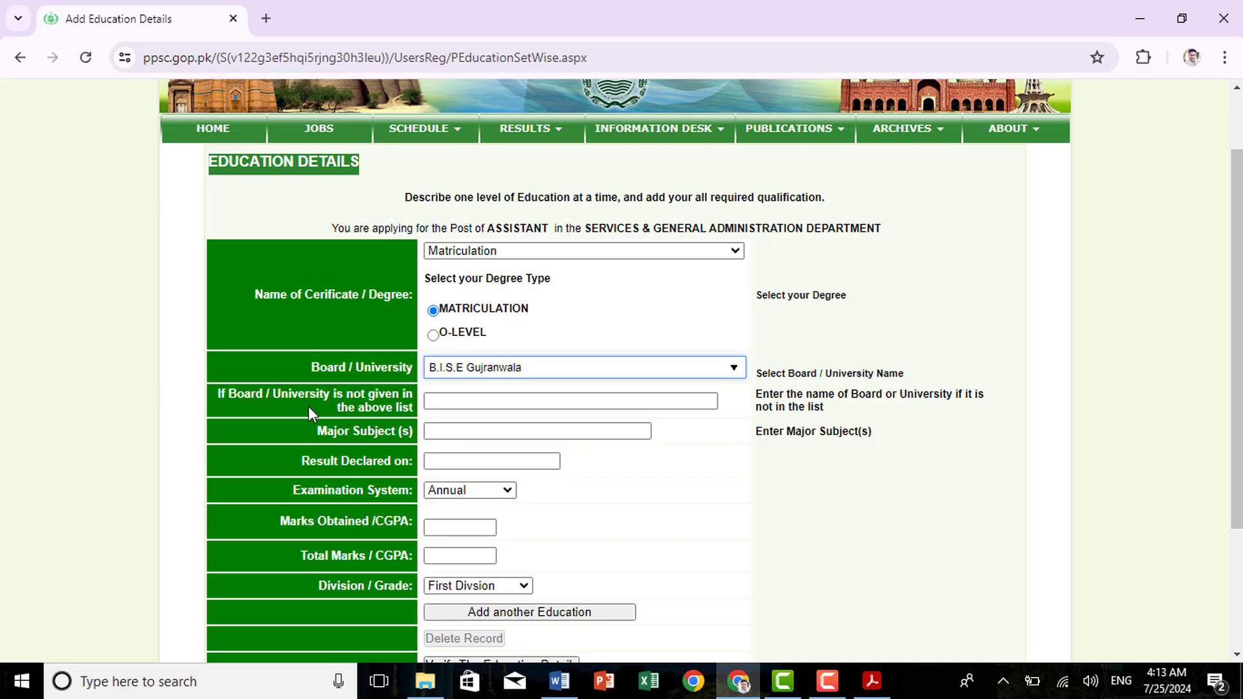
click(467, 399)
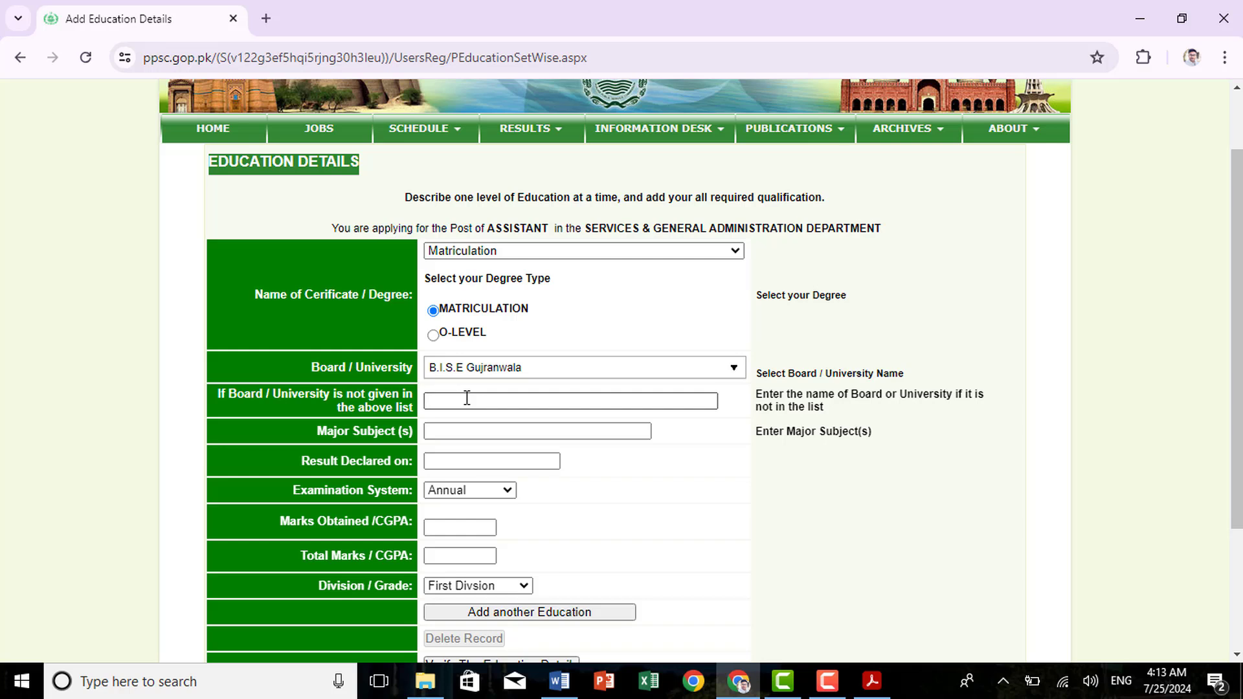
click(484, 438)
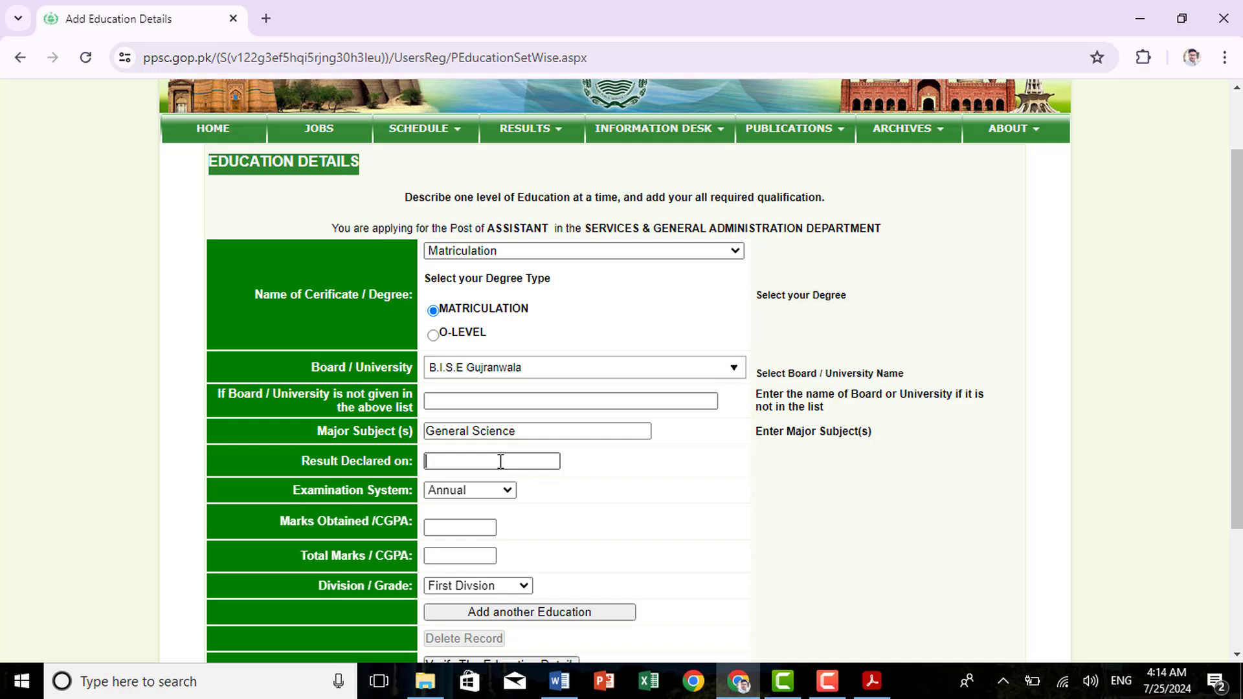
click(827, 681)
text(25-07)
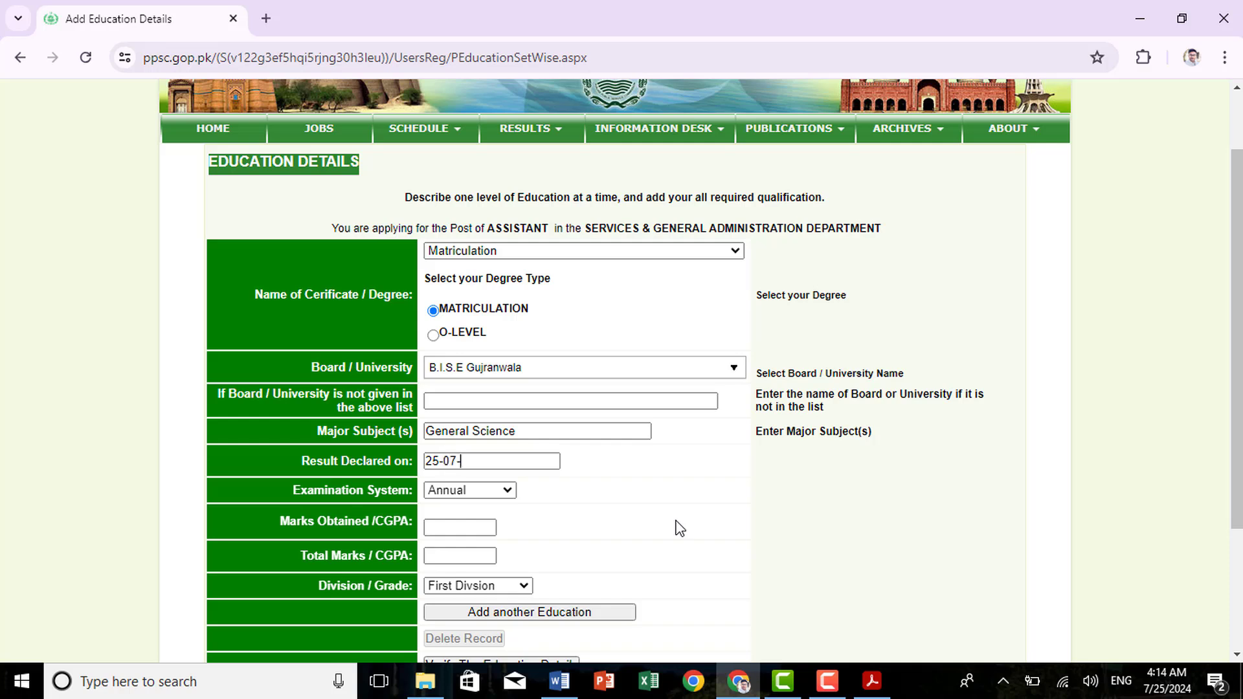
text(-2012)
drag(293, 490, 418, 497)
Keep Annual system, enter 716 of 1050 marks, First Division, and add the Matriculation record
click(493, 491)
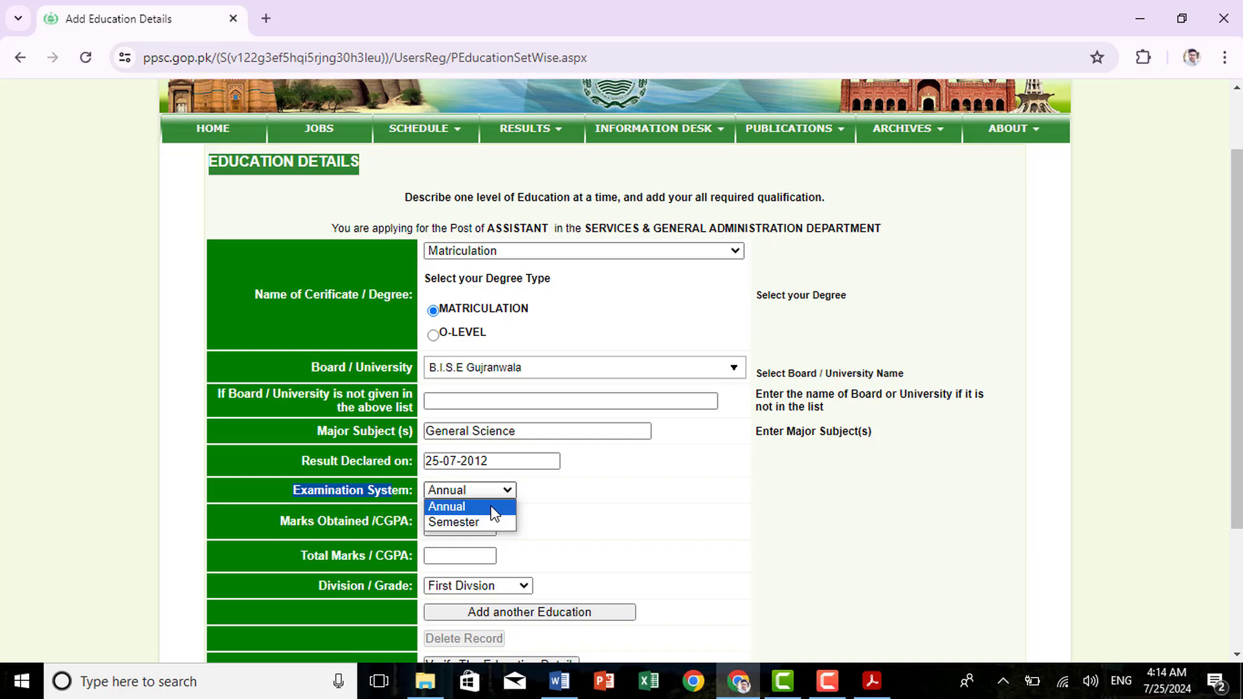
click(495, 508)
click(452, 530)
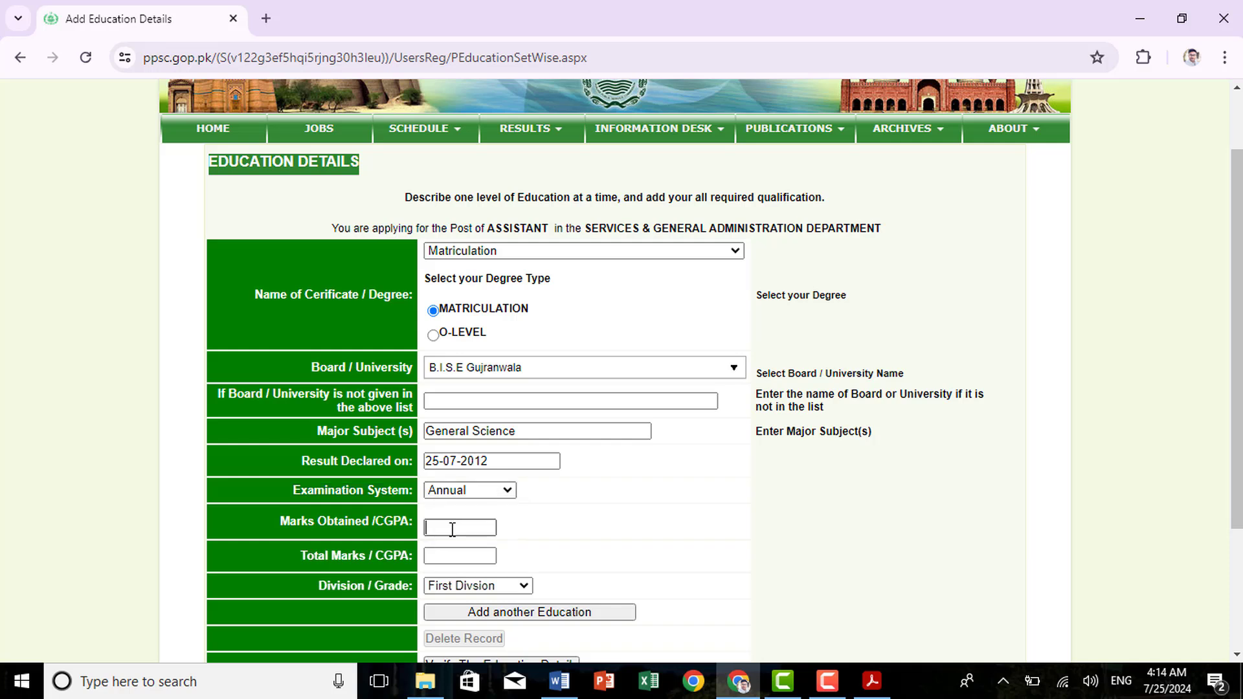
text(716)
click(454, 556)
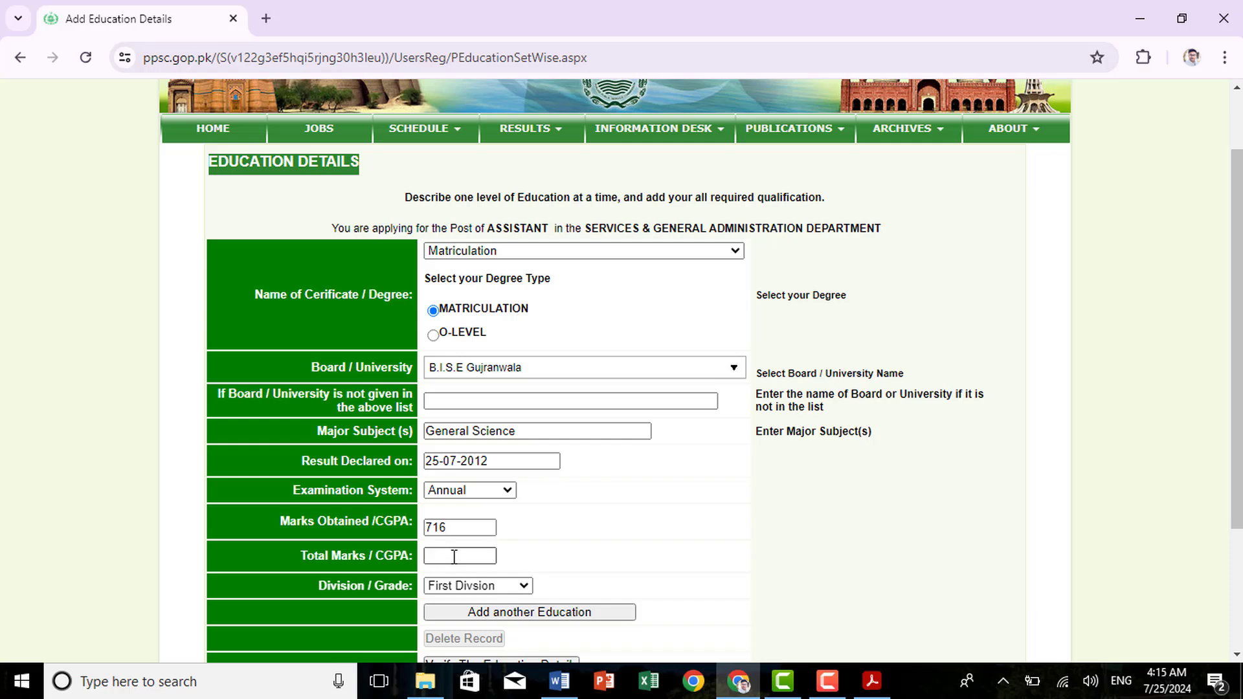
text(1050)
drag(318, 586, 503, 587)
click(503, 588)
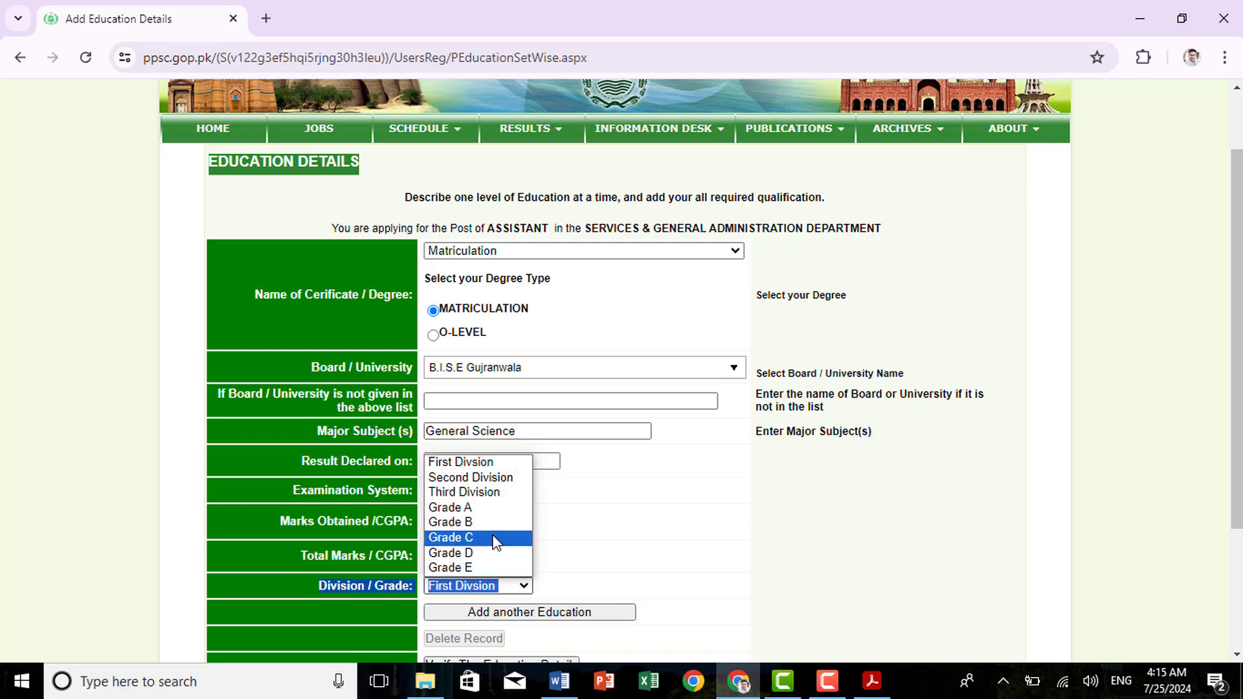
click(484, 462)
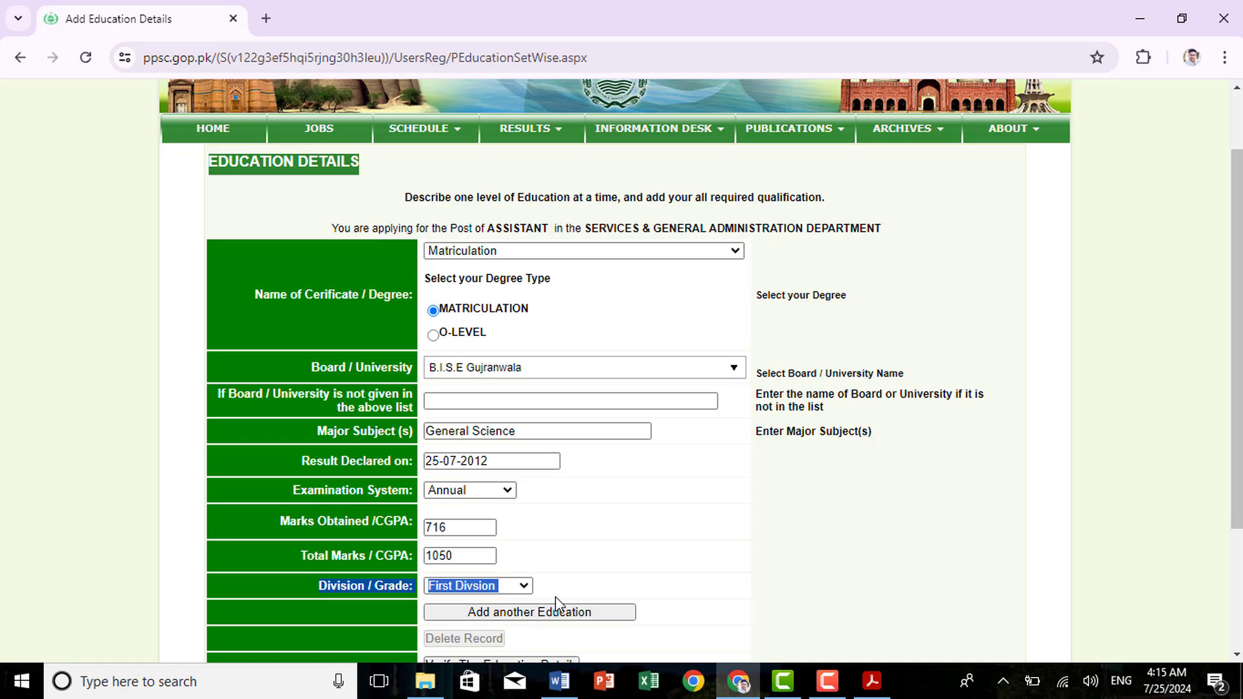
click(544, 612)
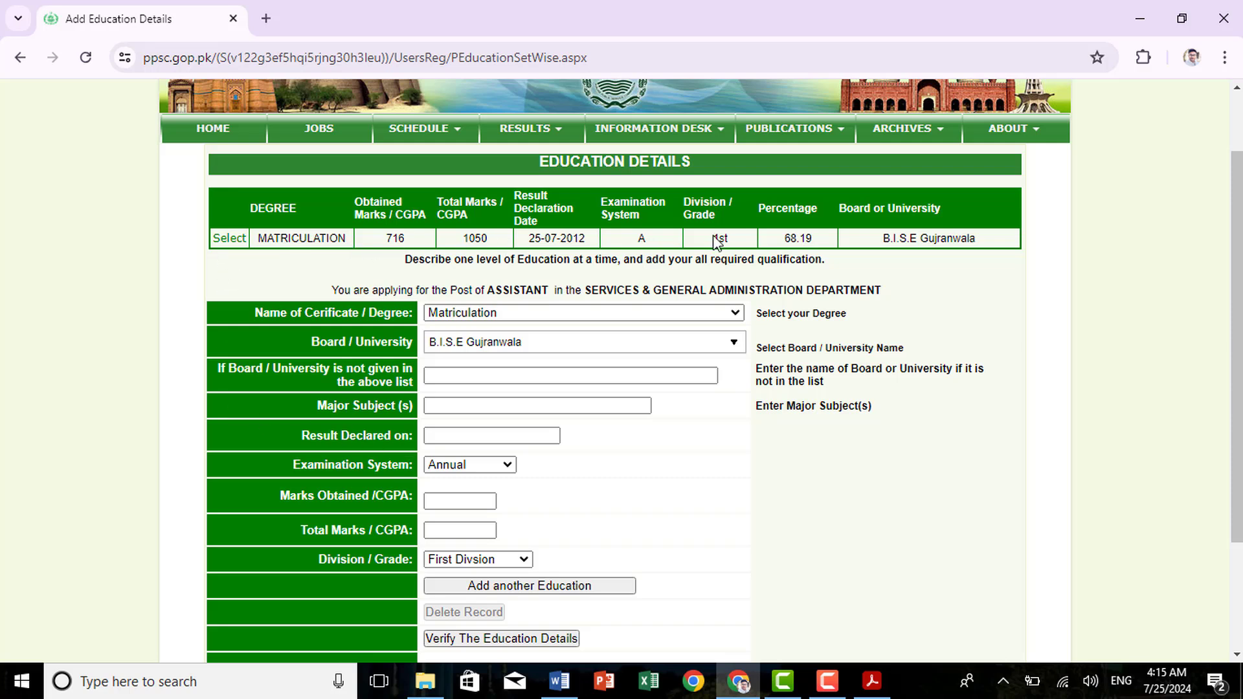
Choose Intermediate, enter major subject COMMERECE and result date 12-09-2014
drag(971, 235, 295, 271)
click(507, 311)
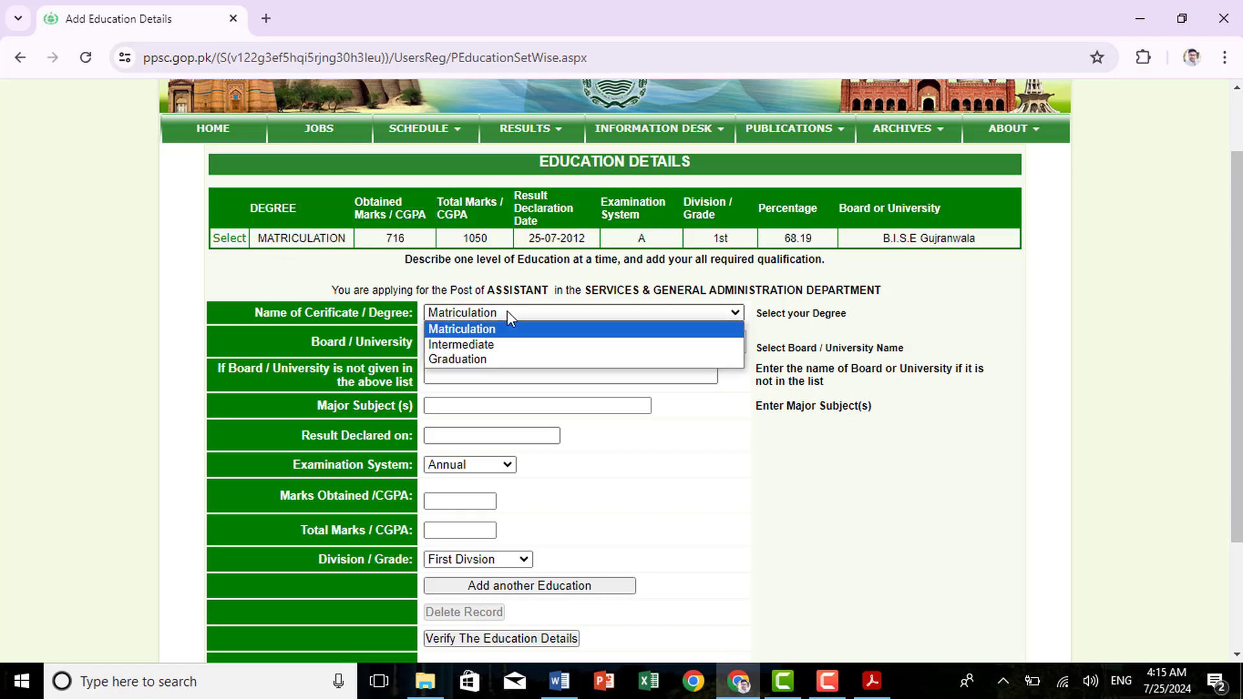
click(520, 346)
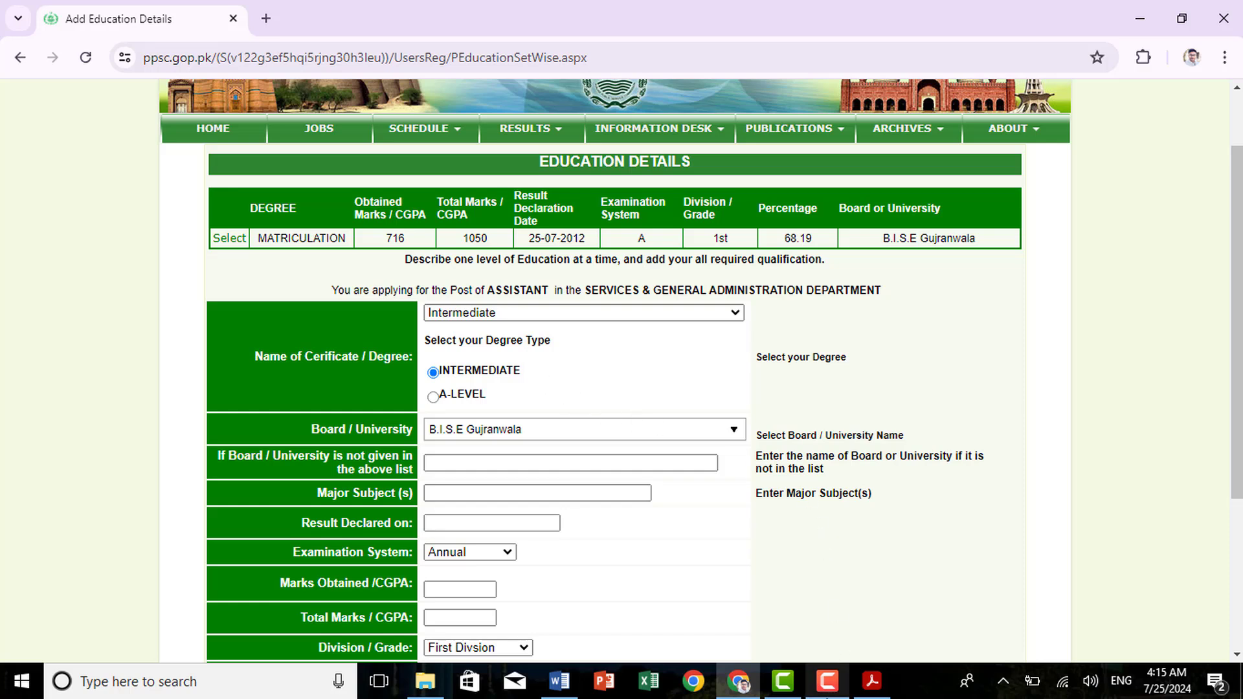
click(827, 682)
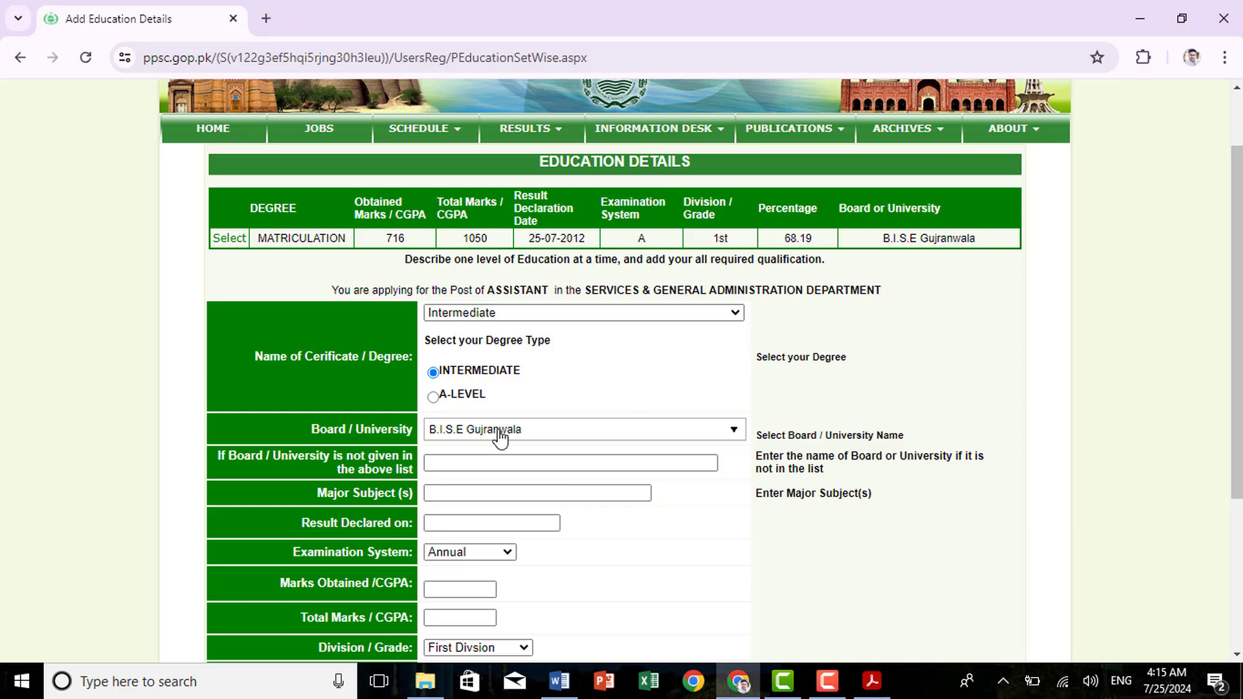
scroll(502, 435, down, 3)
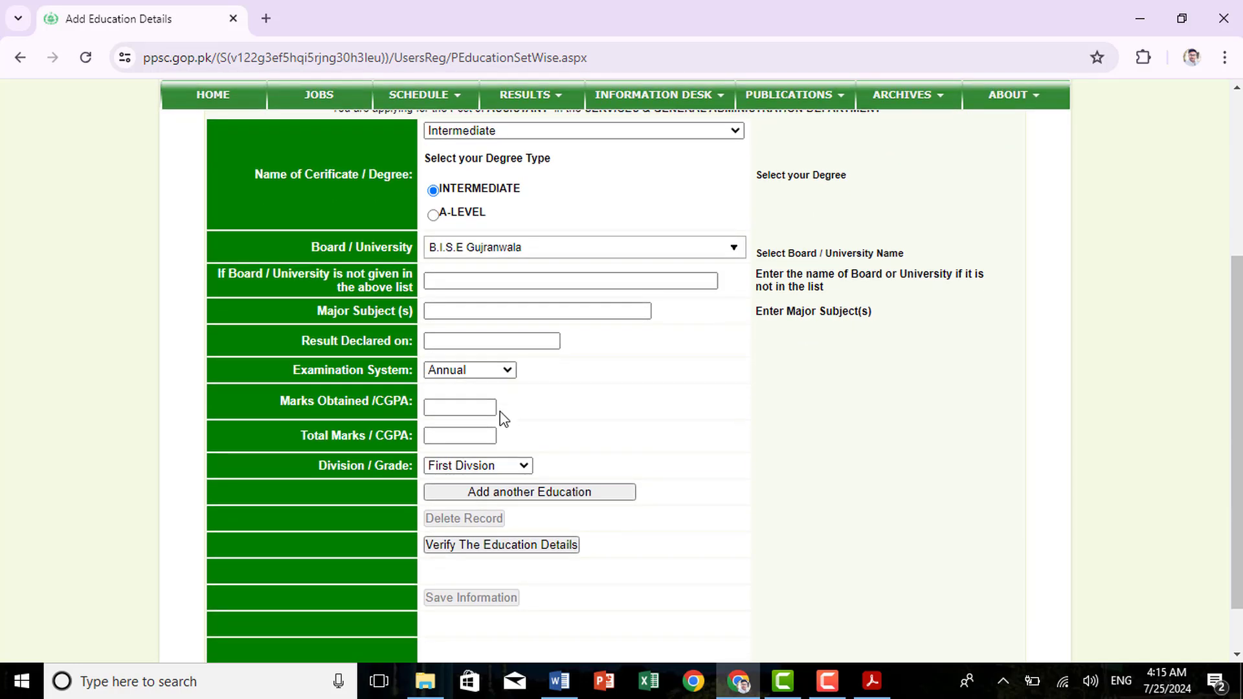
click(485, 313)
text(cod)
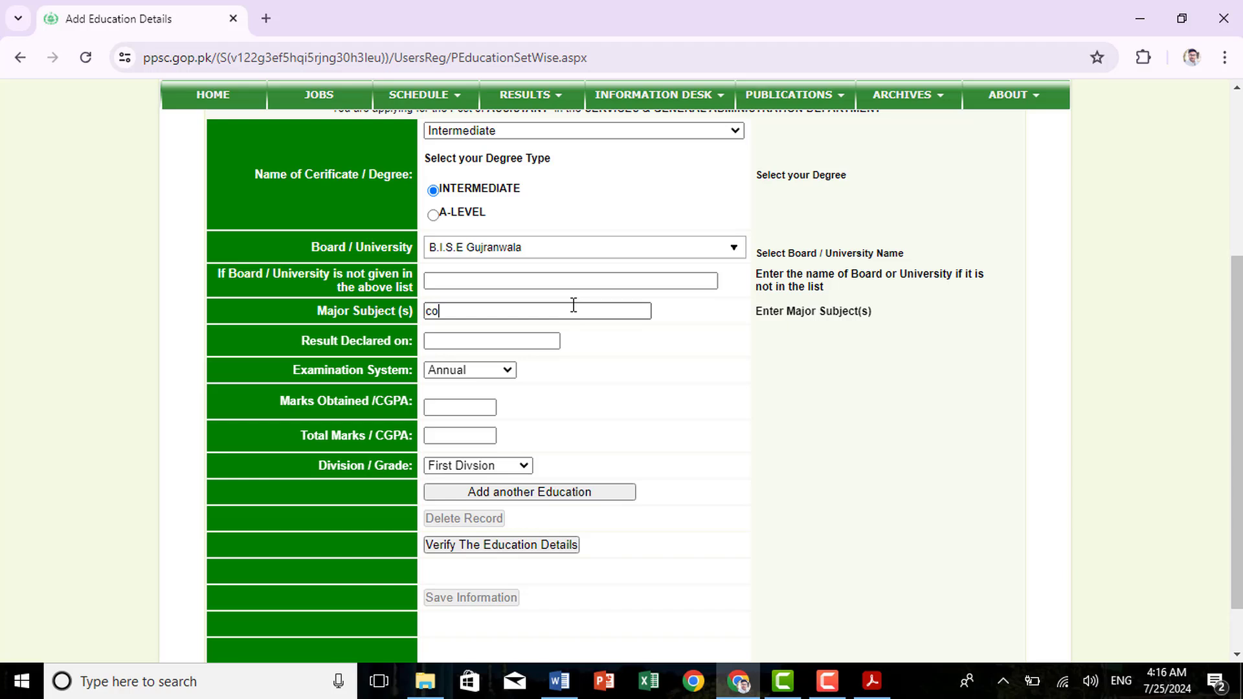
key(BackSpace)
key(BackSpace)
text(COMMERECE)
click(516, 339)
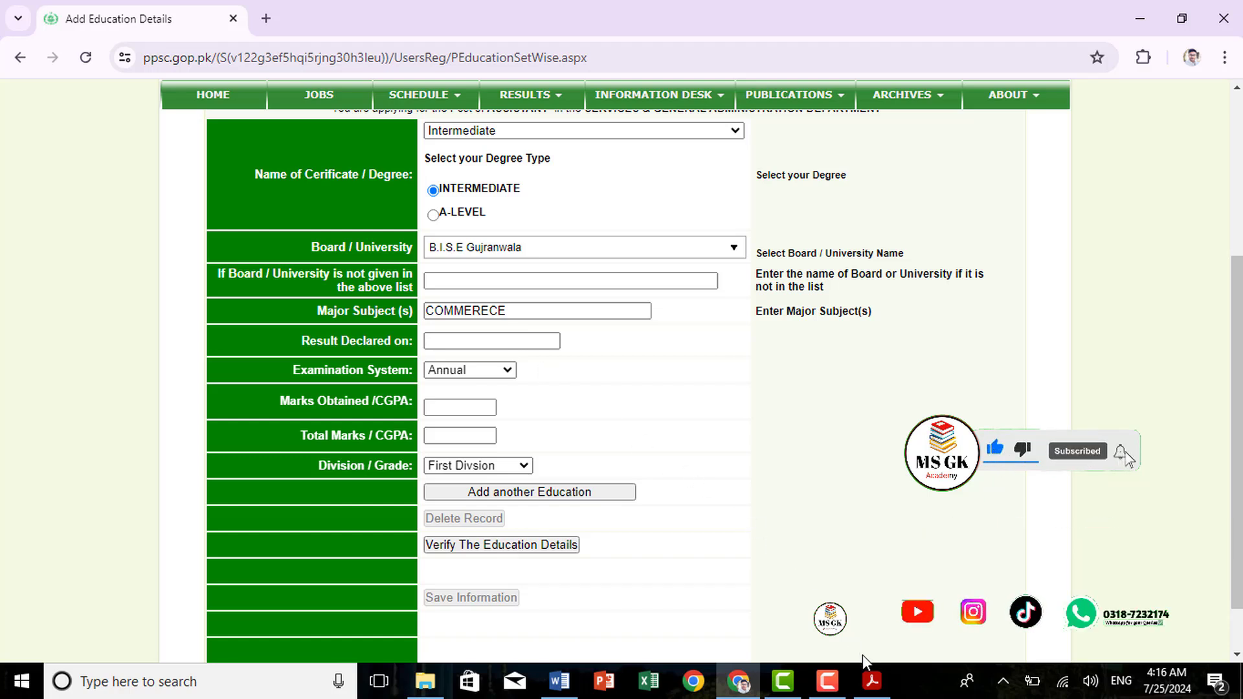
text(12-09-2014)
Keep Annual system, enter 756 of 1100 marks, First Division, and add the Intermediate record
drag(295, 370, 397, 379)
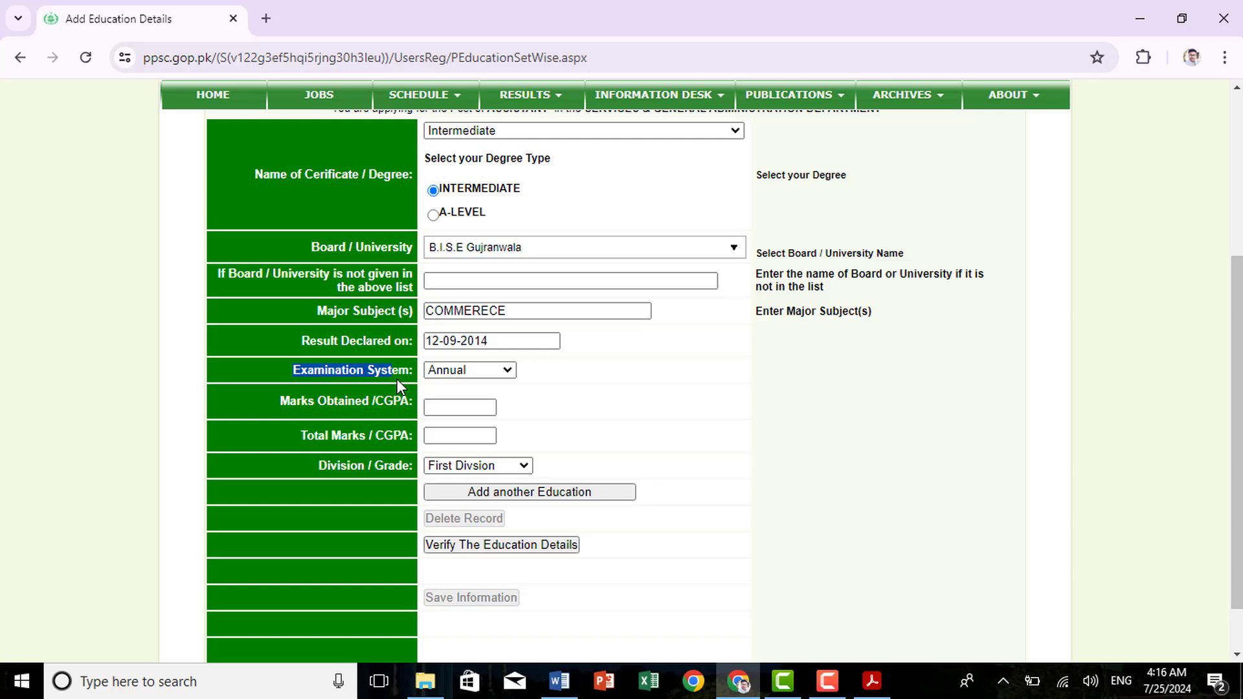
click(461, 374)
click(464, 384)
click(464, 408)
text(7)
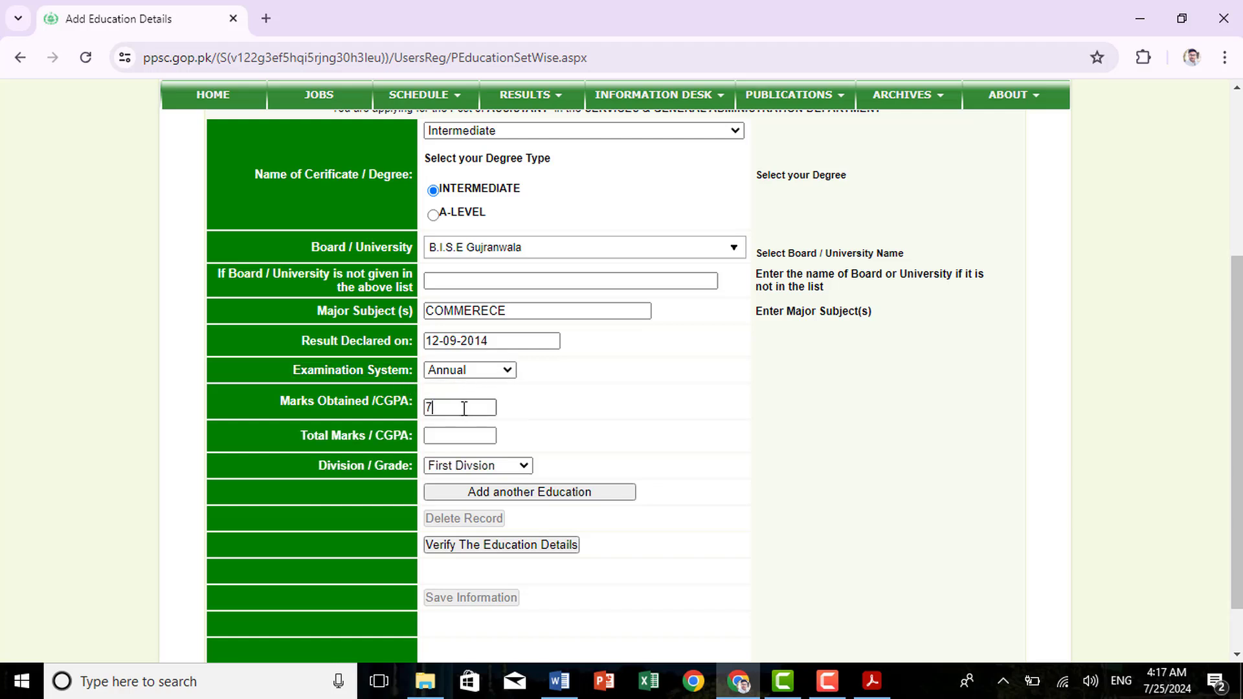
text(56)
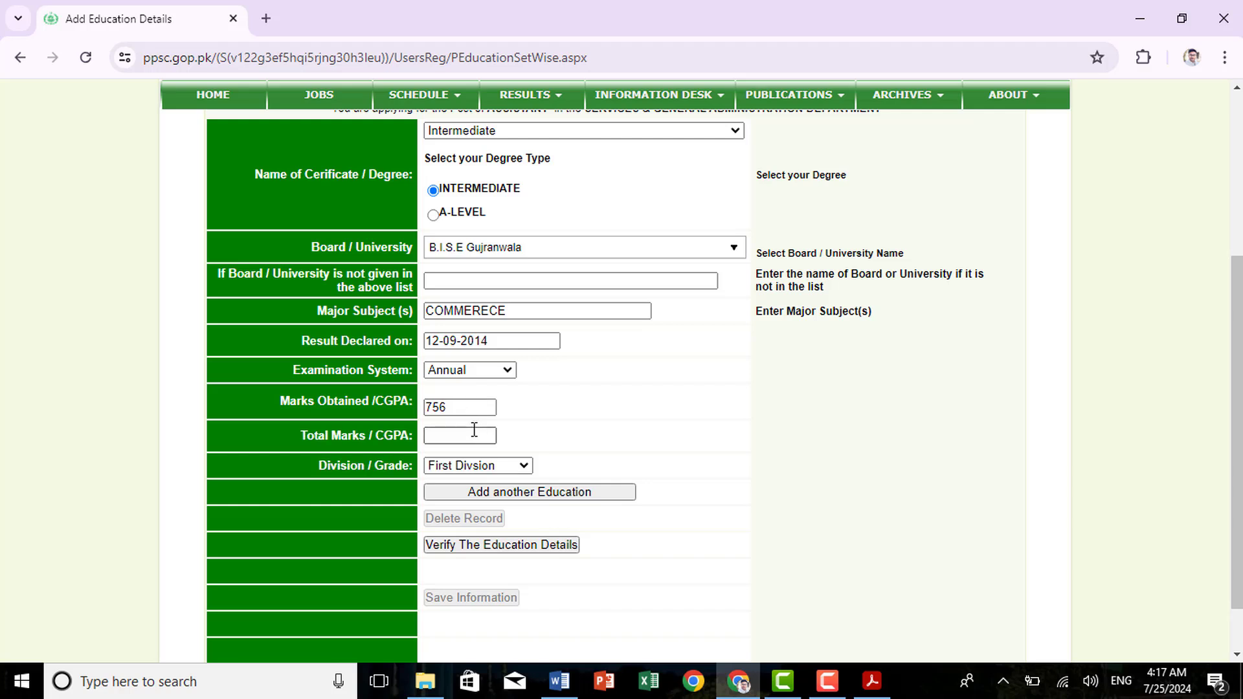
click(474, 430)
text(1100)
click(510, 467)
click(489, 480)
click(534, 493)
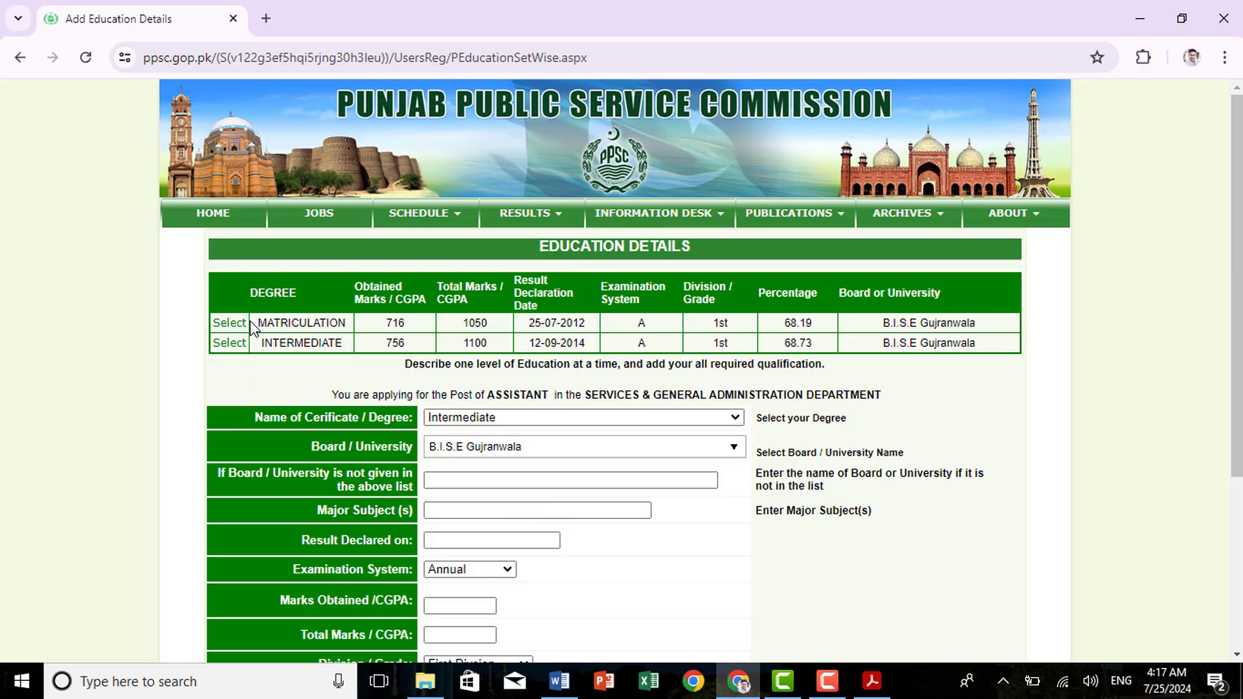
Select Punjab University, enter result date 13-08-2018, and set examination system to Semester
drag(256, 322, 912, 375)
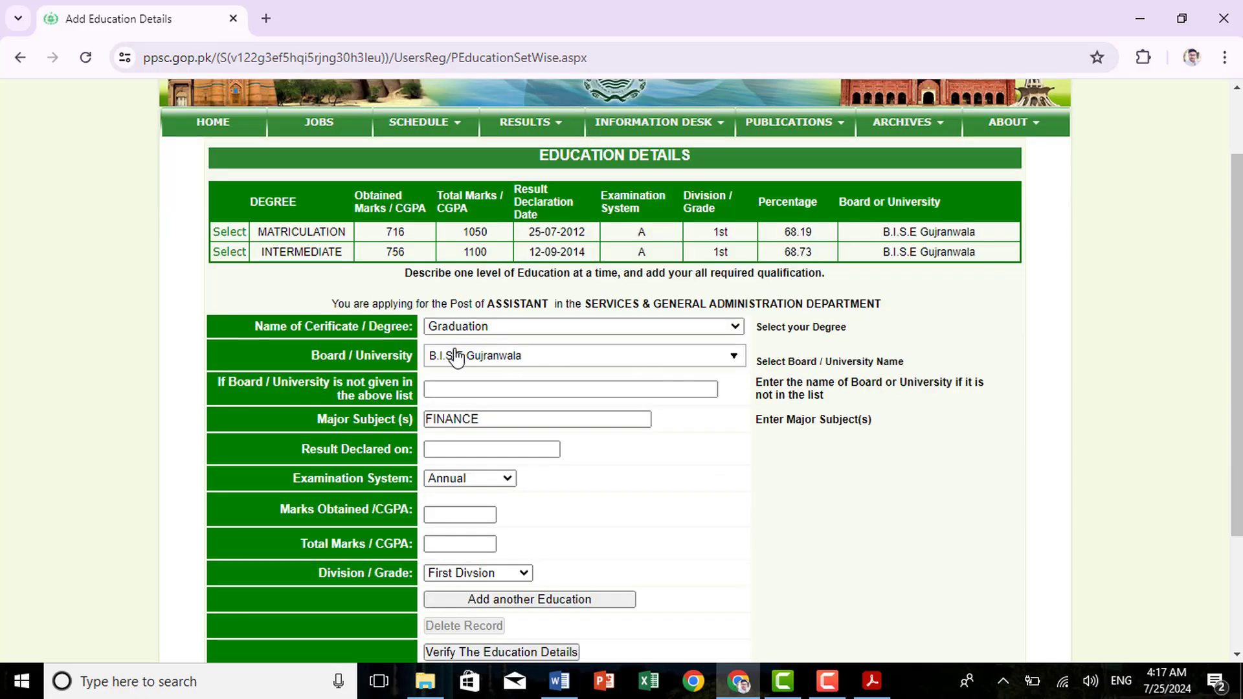
click(516, 365)
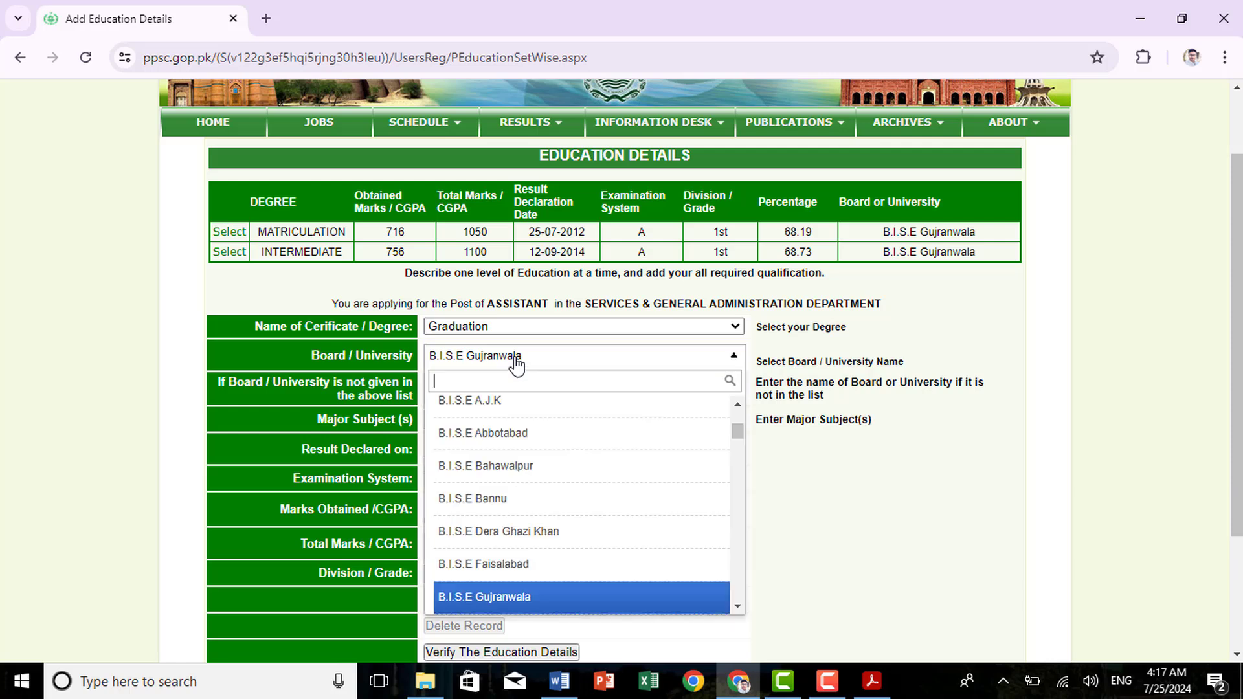
text(pu)
click(486, 477)
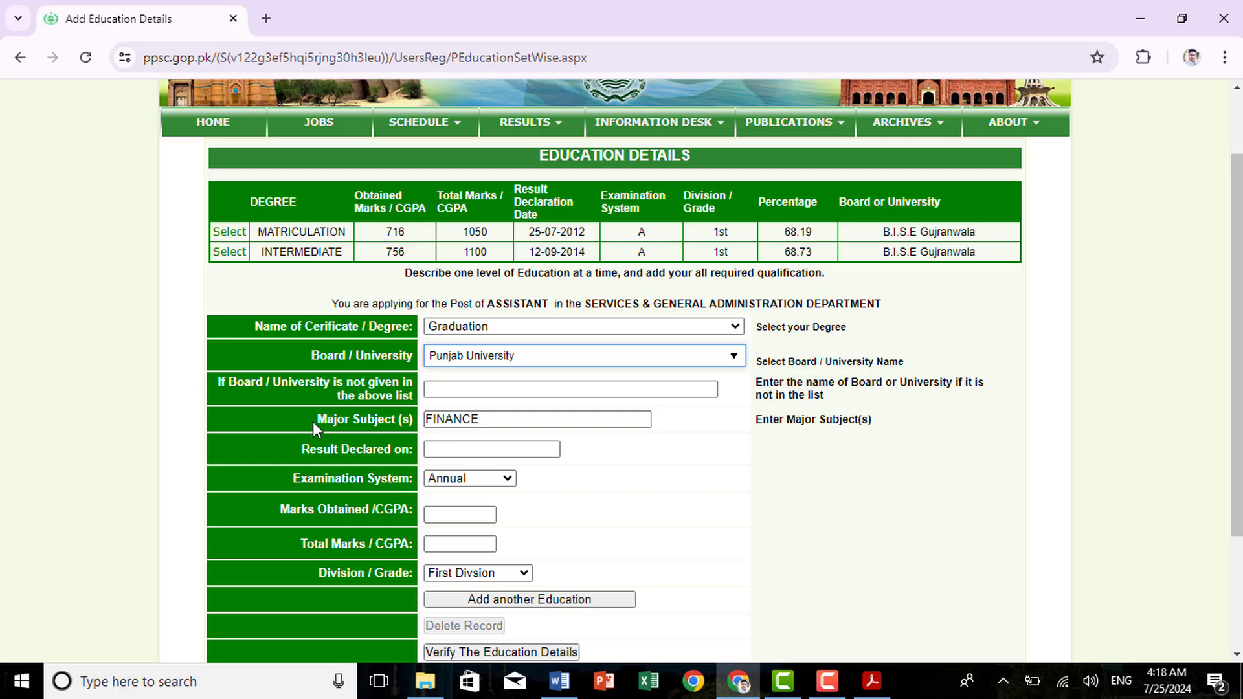
drag(315, 422, 413, 422)
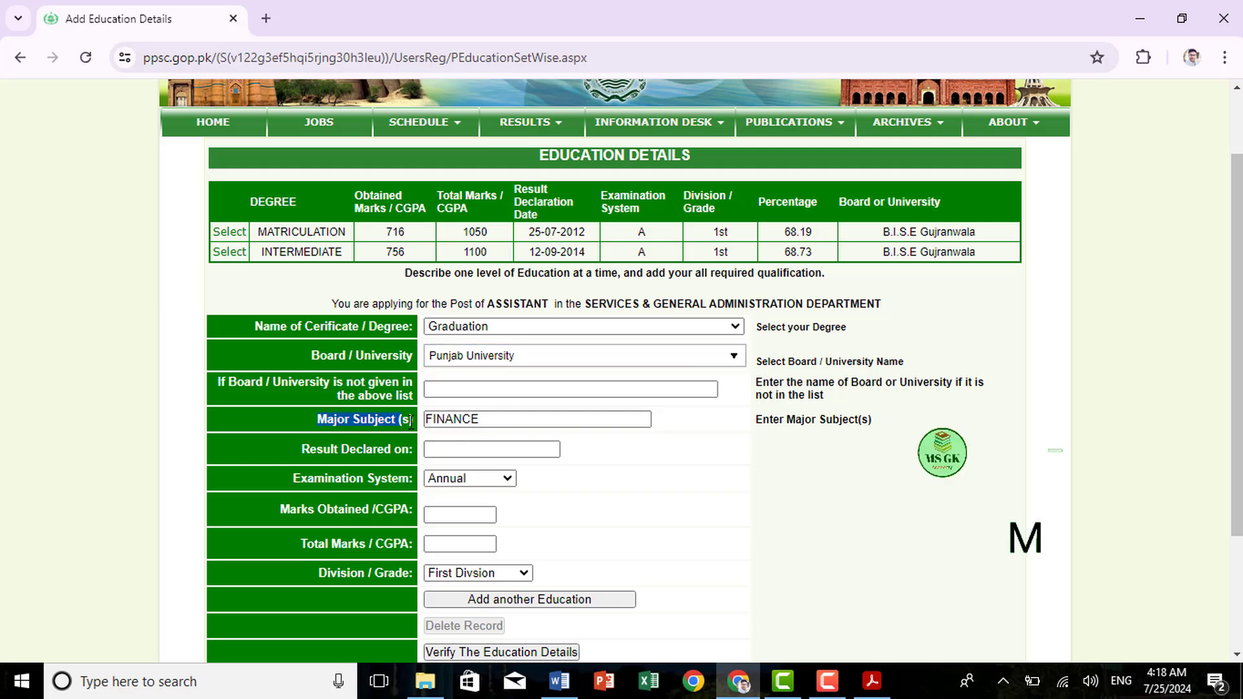
click(505, 418)
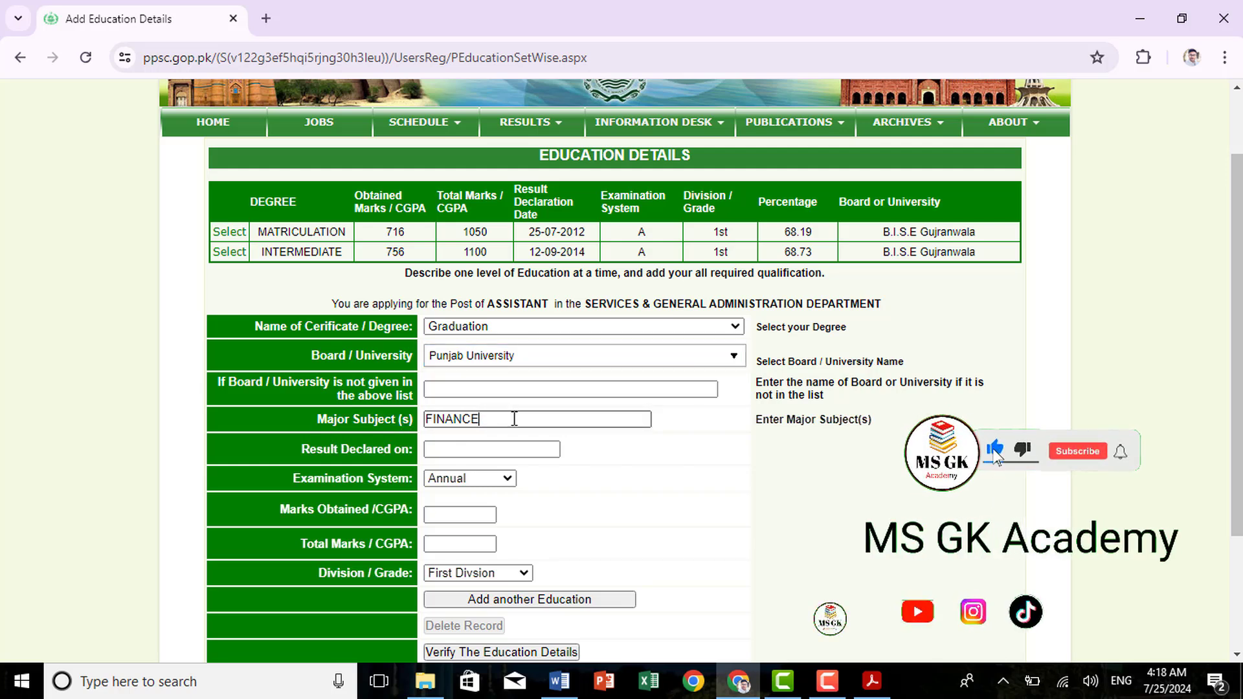
click(478, 450)
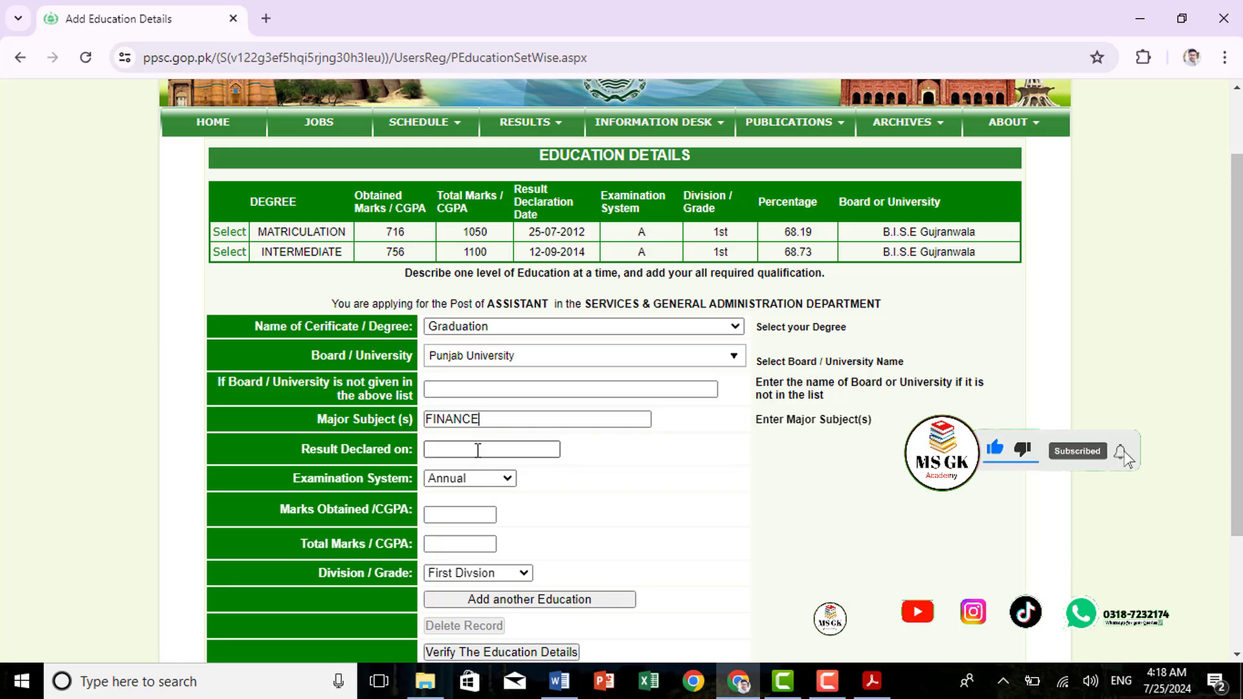
text(13-08-2018)
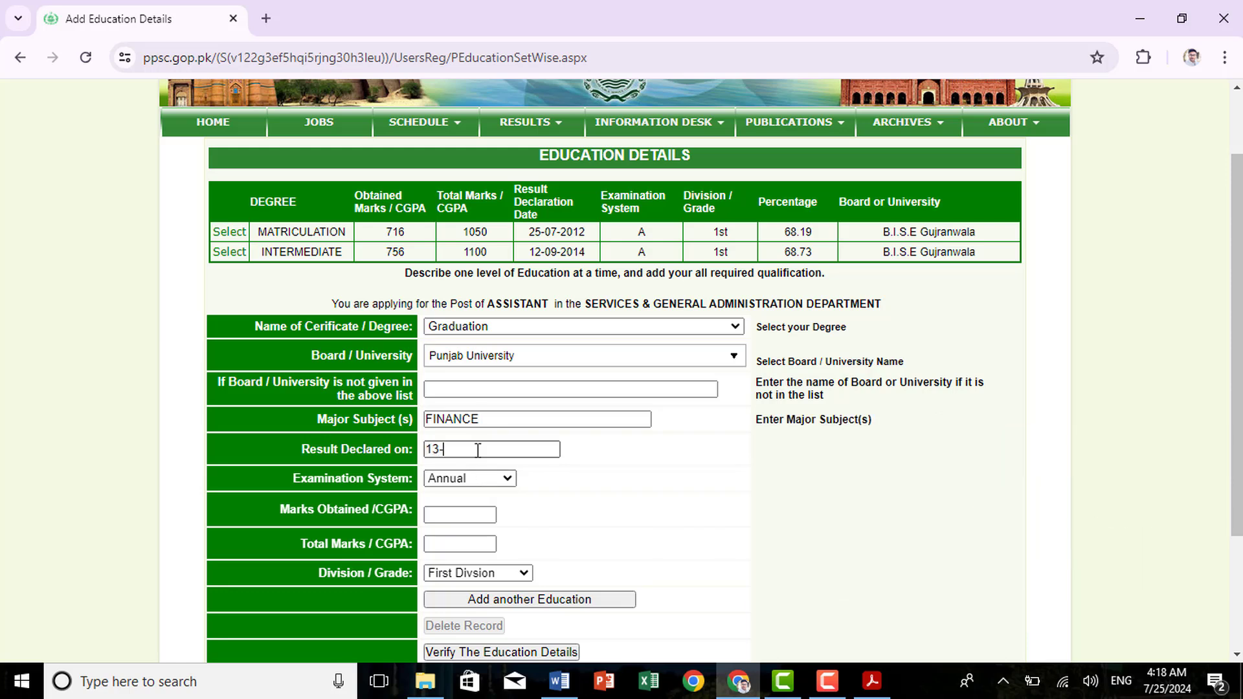
click(503, 479)
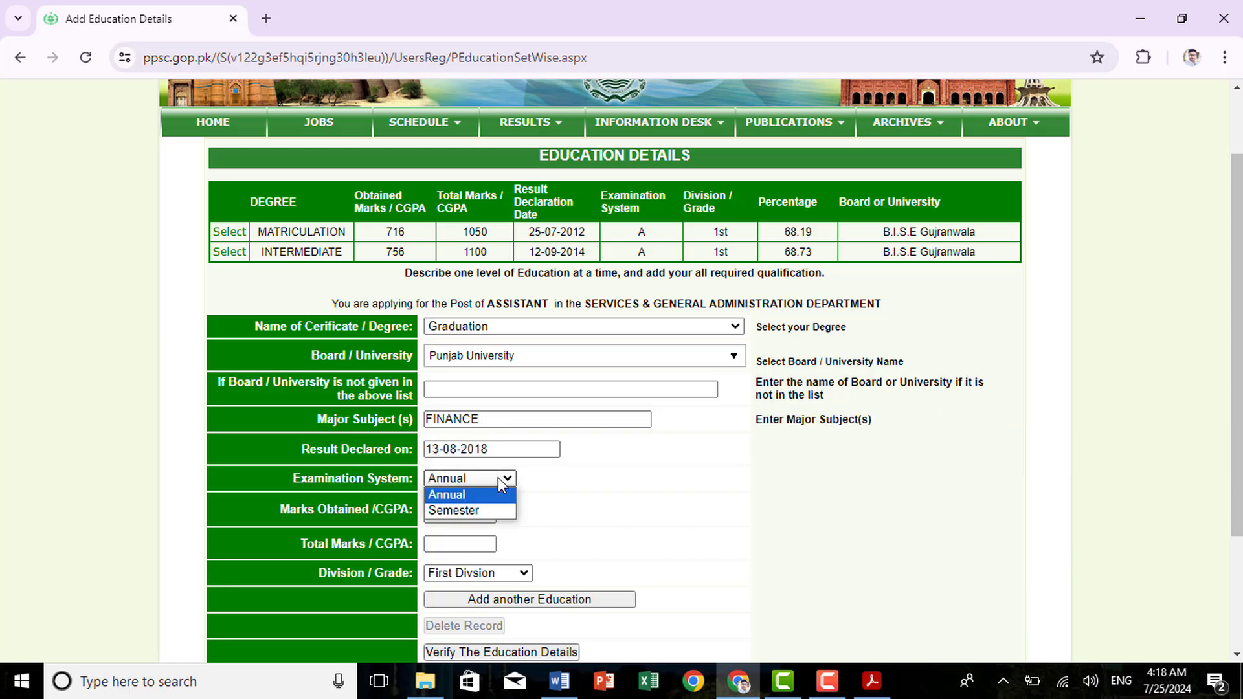
click(476, 512)
Enter CGPA 3.29 out of a total of 4
click(453, 513)
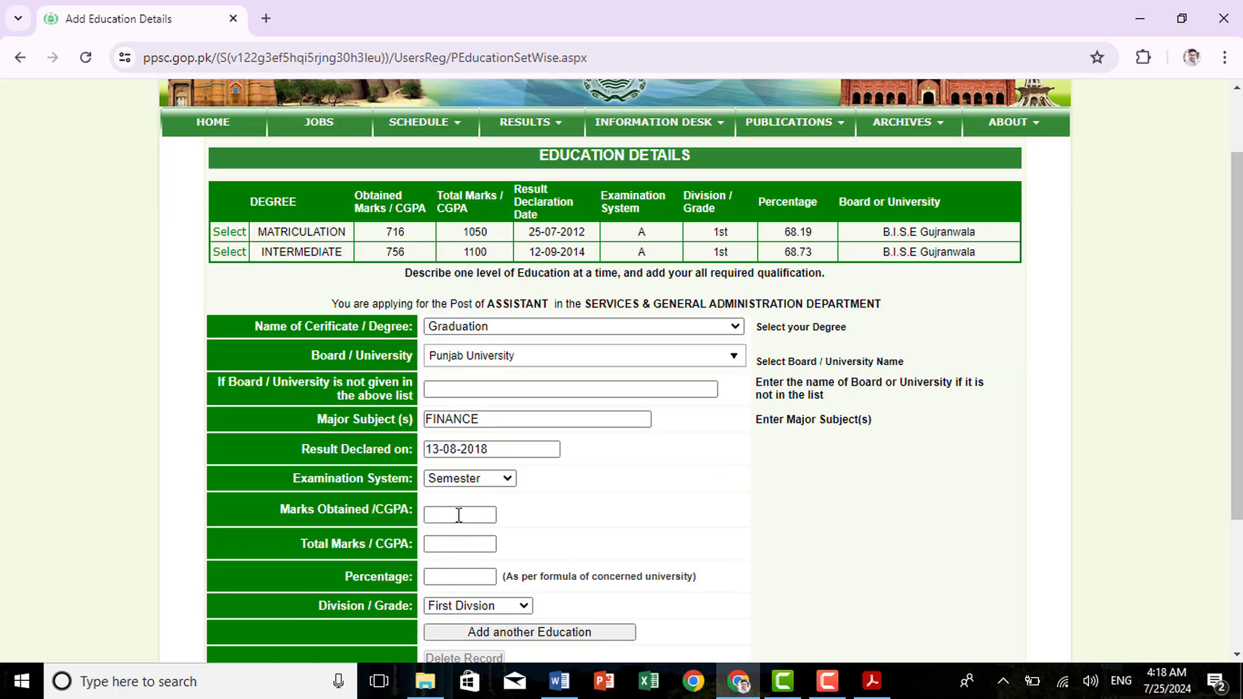
drag(281, 513, 365, 524)
click(393, 513)
click(439, 514)
text(3.29)
click(451, 543)
text(4)
Enter 76 percent, keep First Division, and add the Graduation record
click(451, 577)
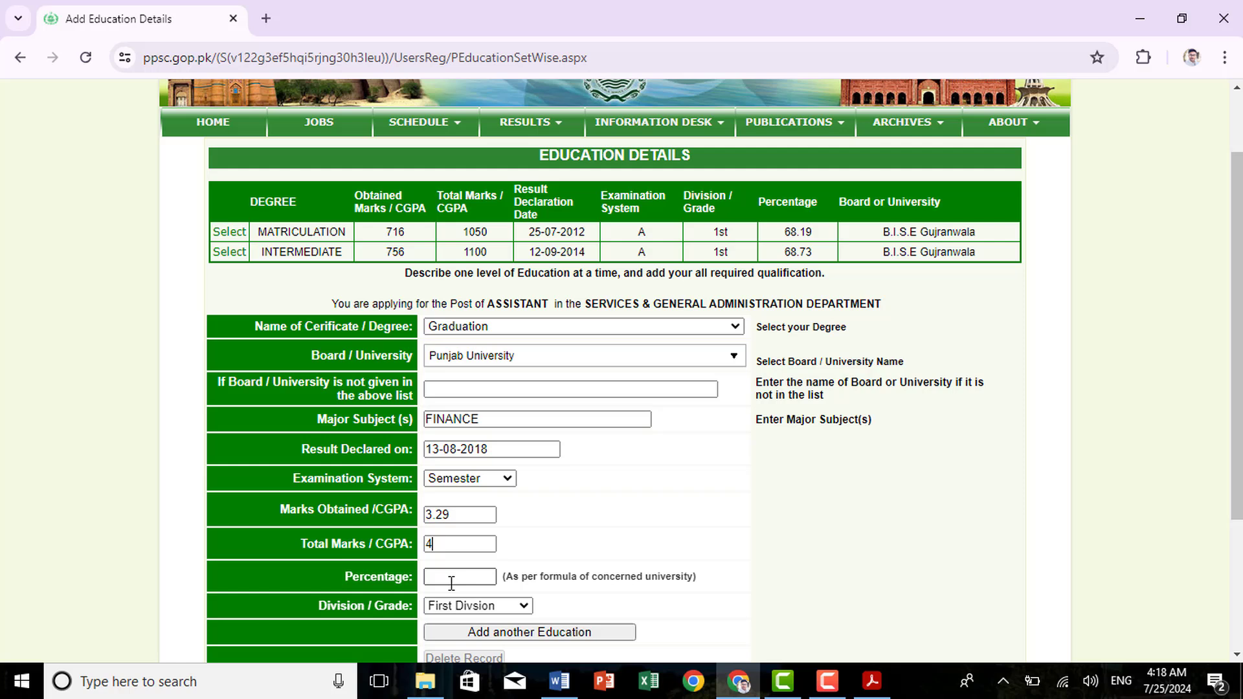
drag(378, 576, 354, 575)
click(354, 574)
drag(506, 576, 696, 593)
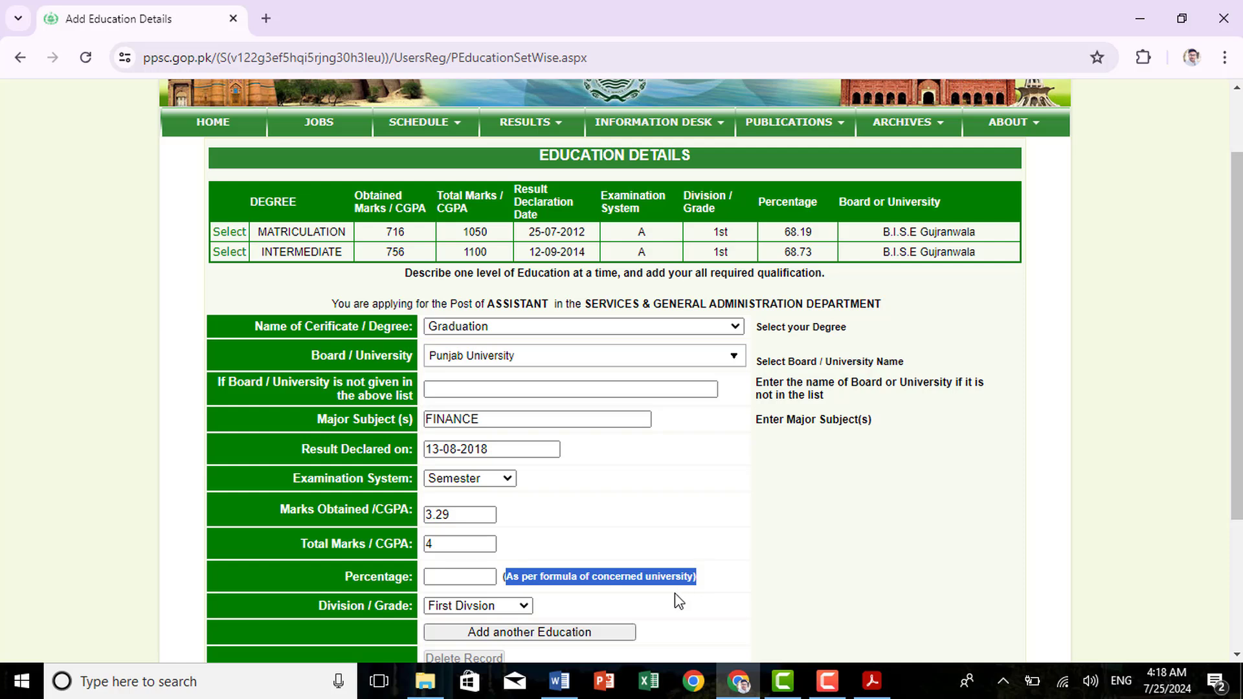
click(485, 576)
text(7)
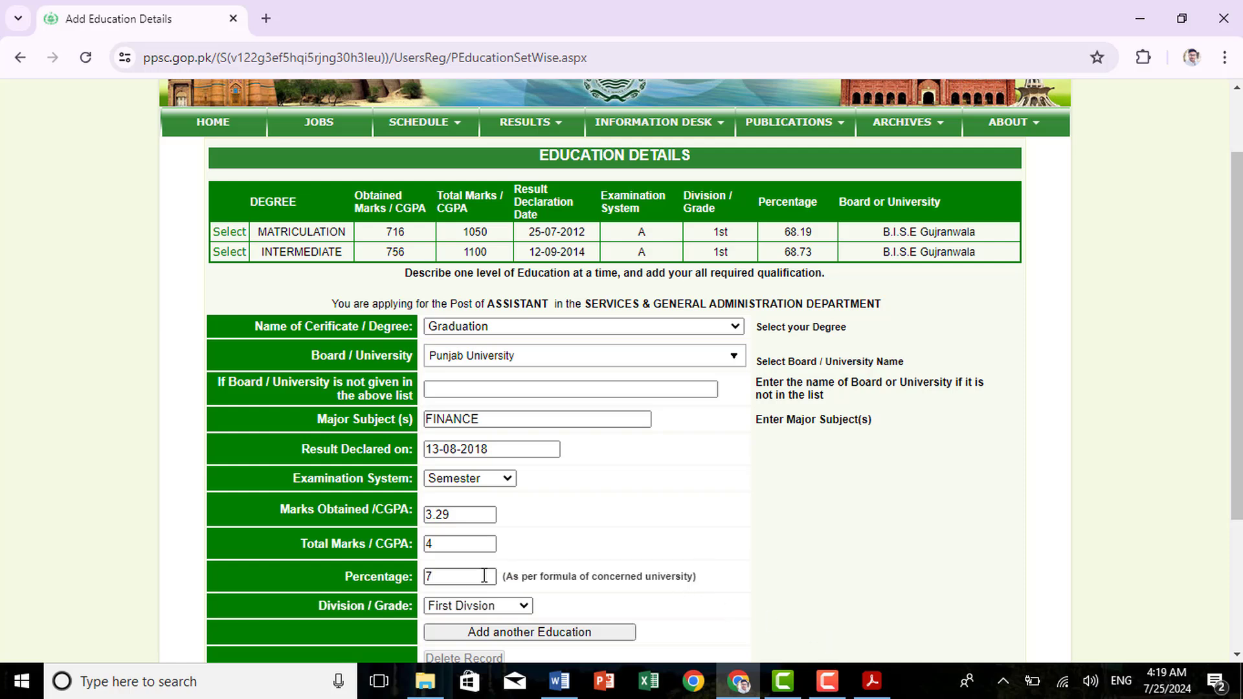
text(6)
click(511, 609)
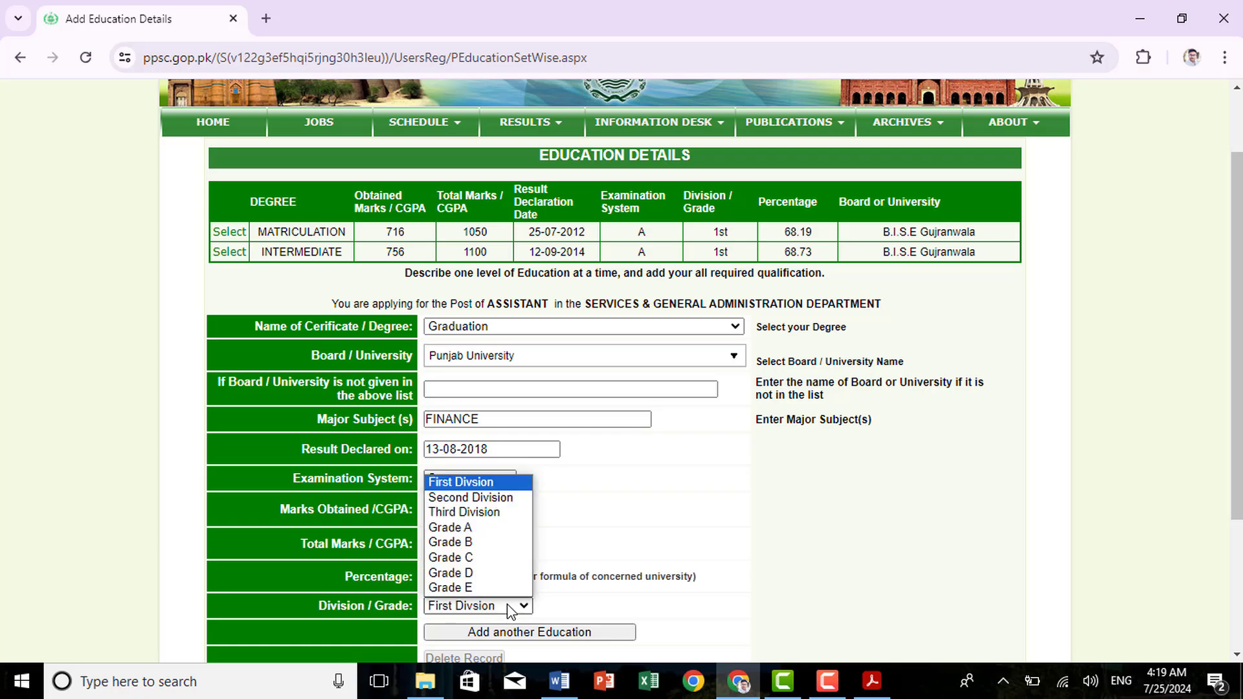
click(498, 483)
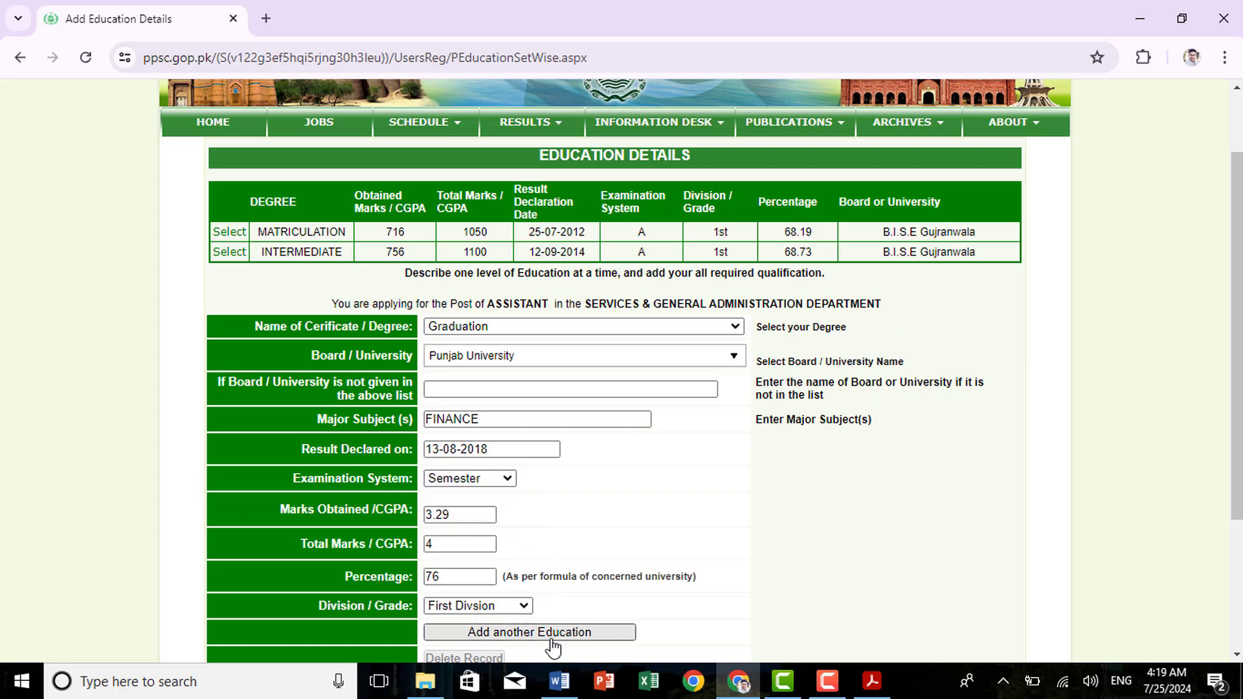
click(552, 636)
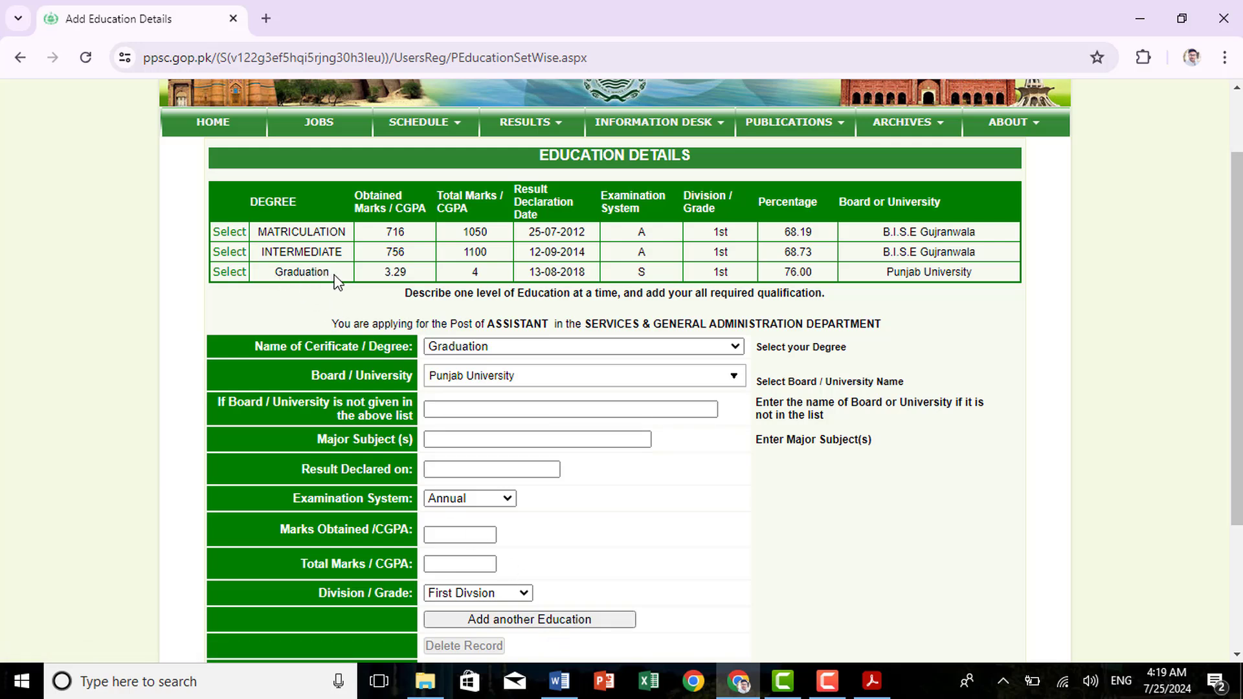
Verify the three education records, save the information, and continue with Next
drag(335, 279, 255, 233)
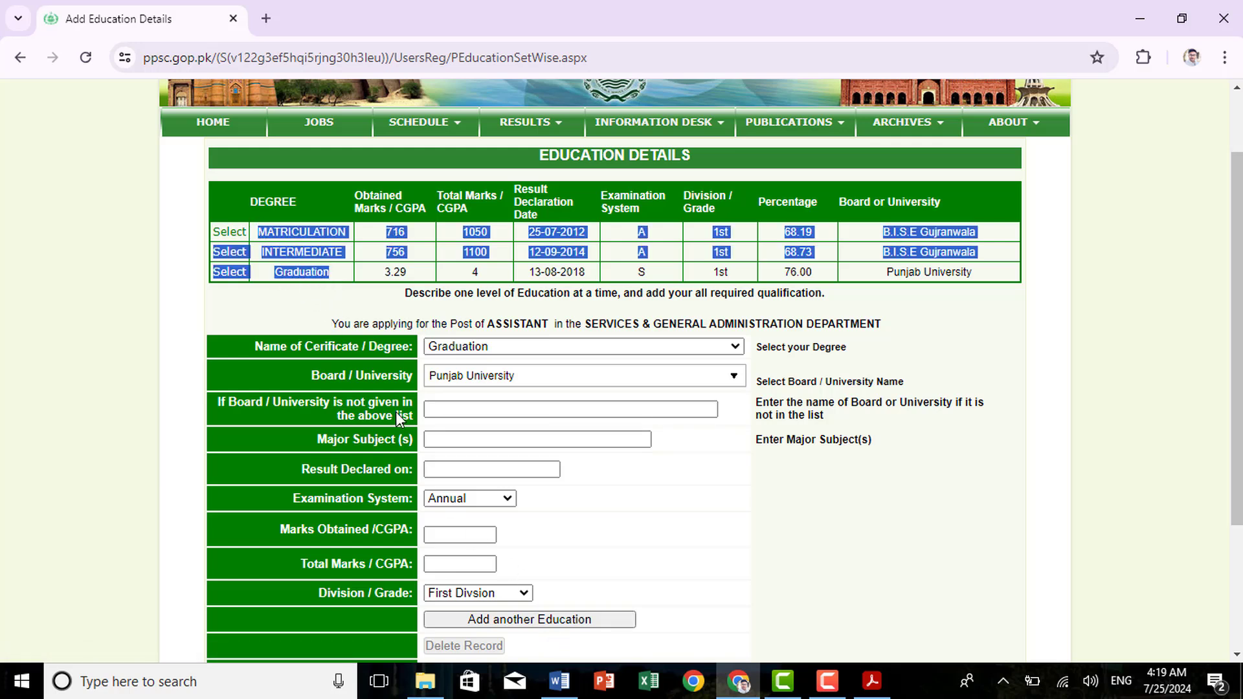
scroll(652, 547, down, 3)
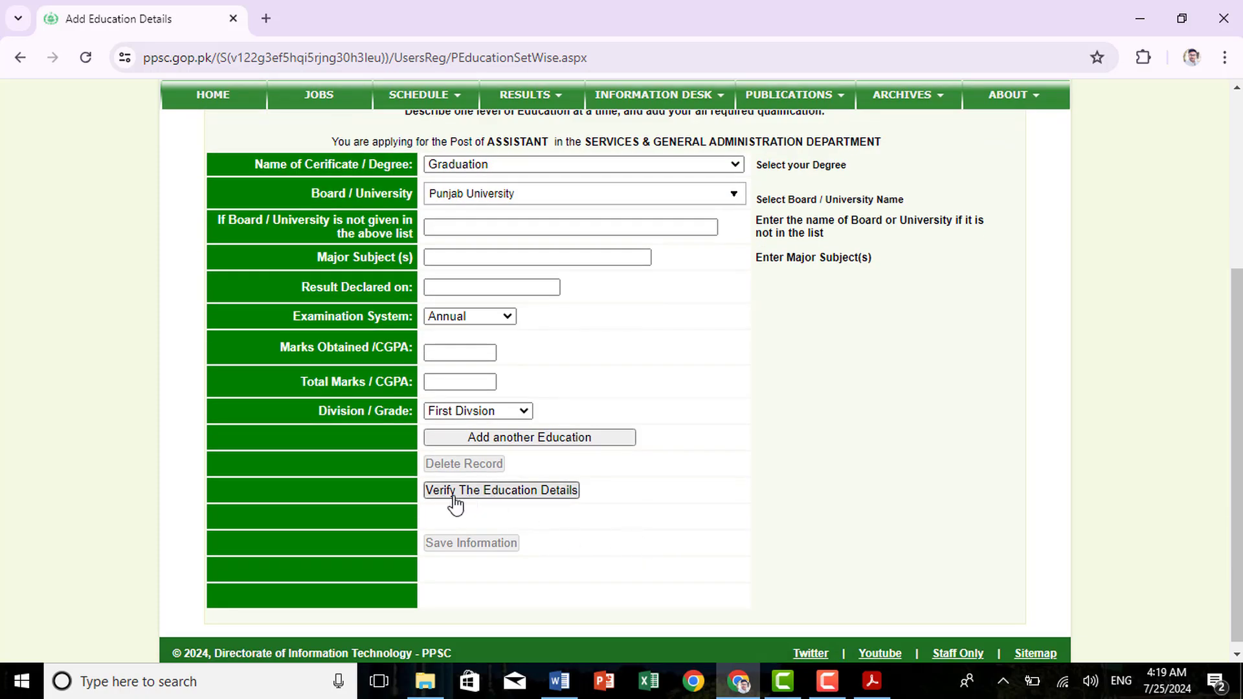
click(487, 497)
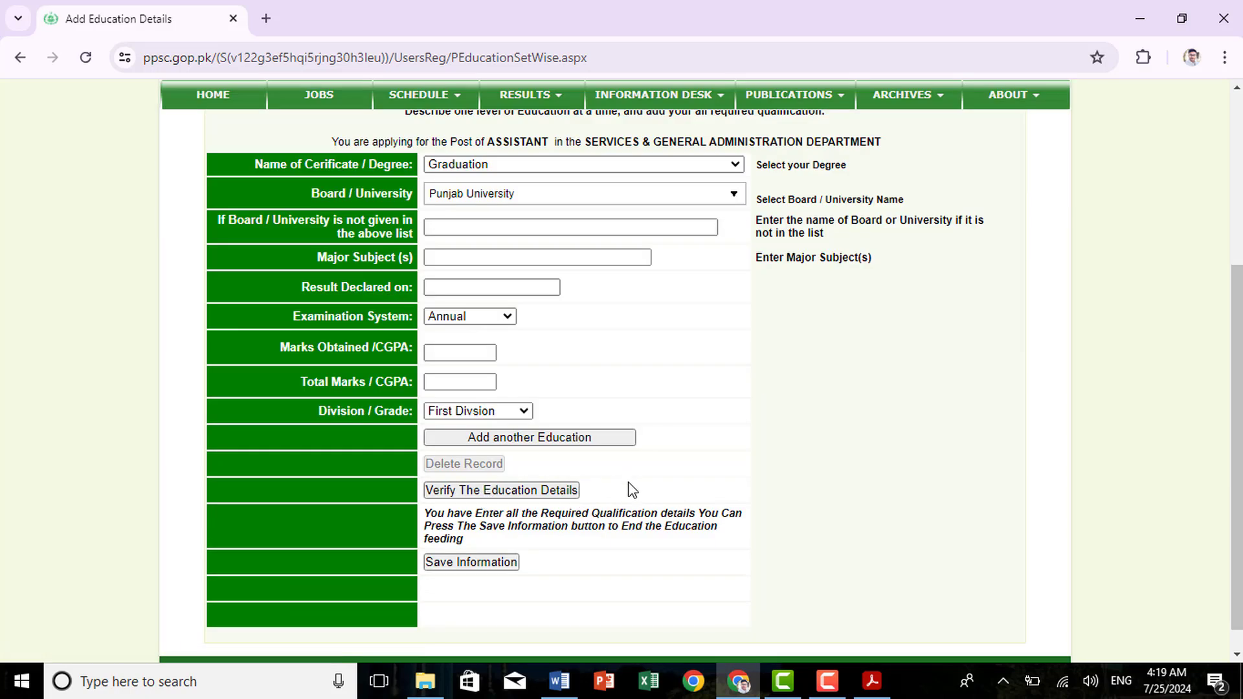
scroll(630, 488, down, 1)
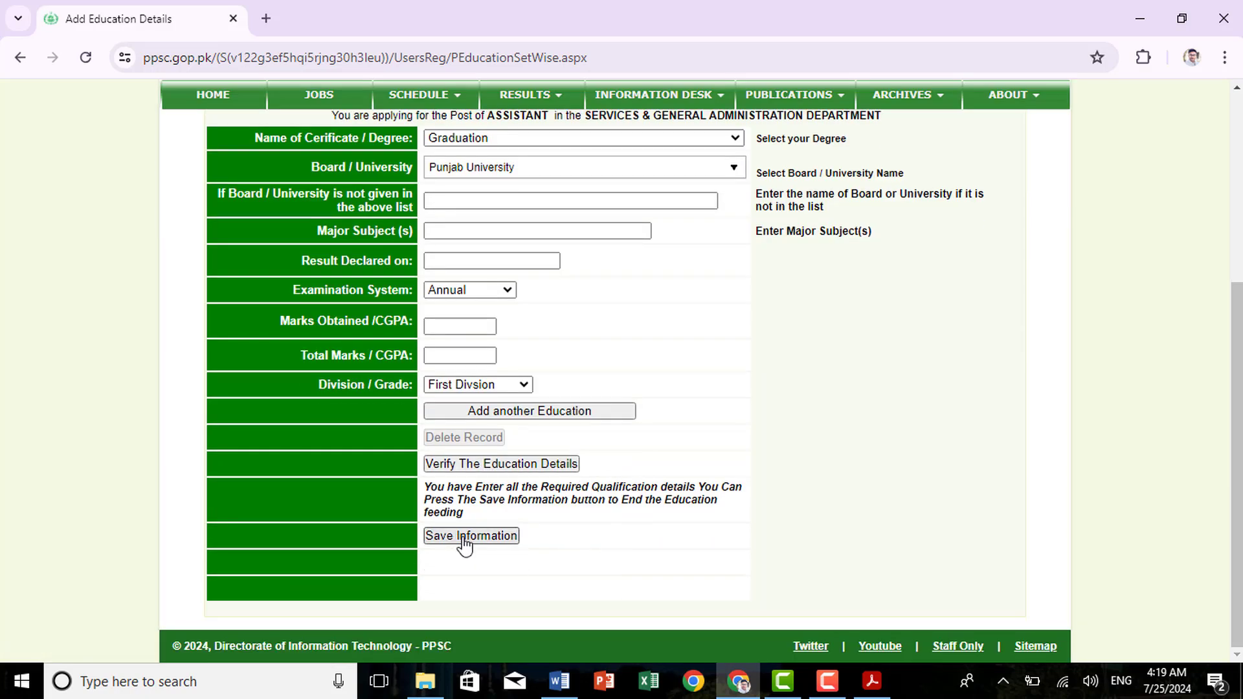
click(462, 537)
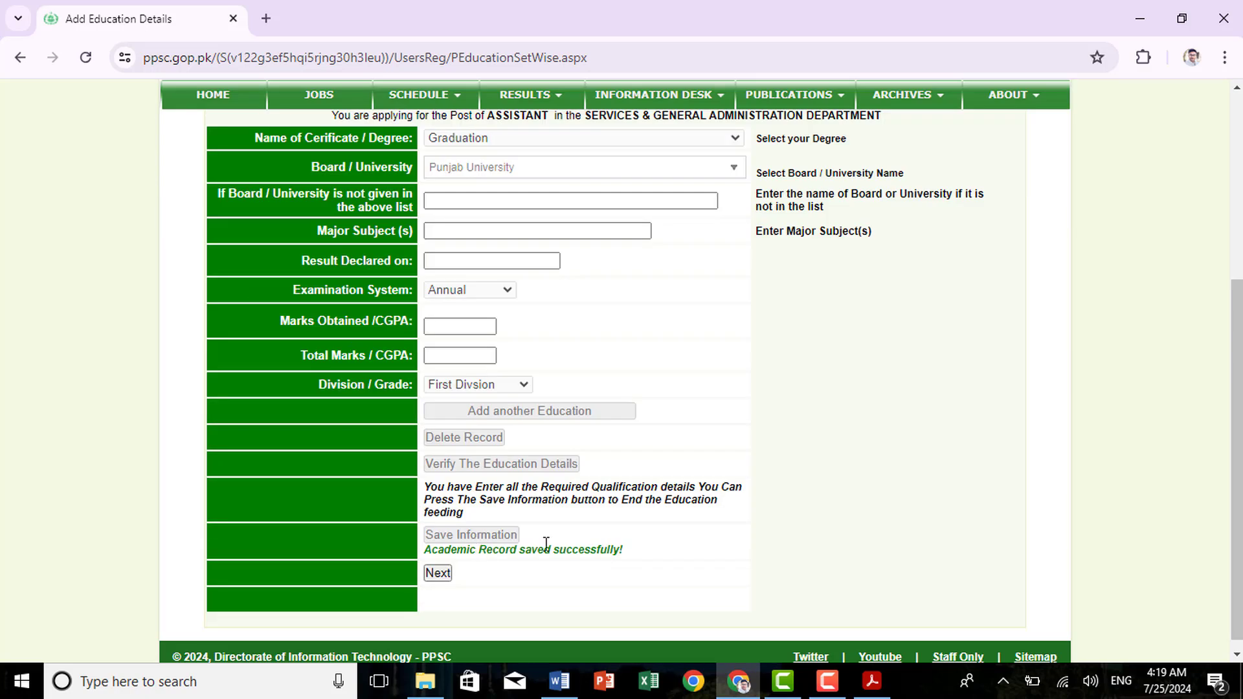
click(437, 574)
Confirm the fee is paid and the personal, education and service records are saved, then go to submission
scroll(479, 584, down, 5)
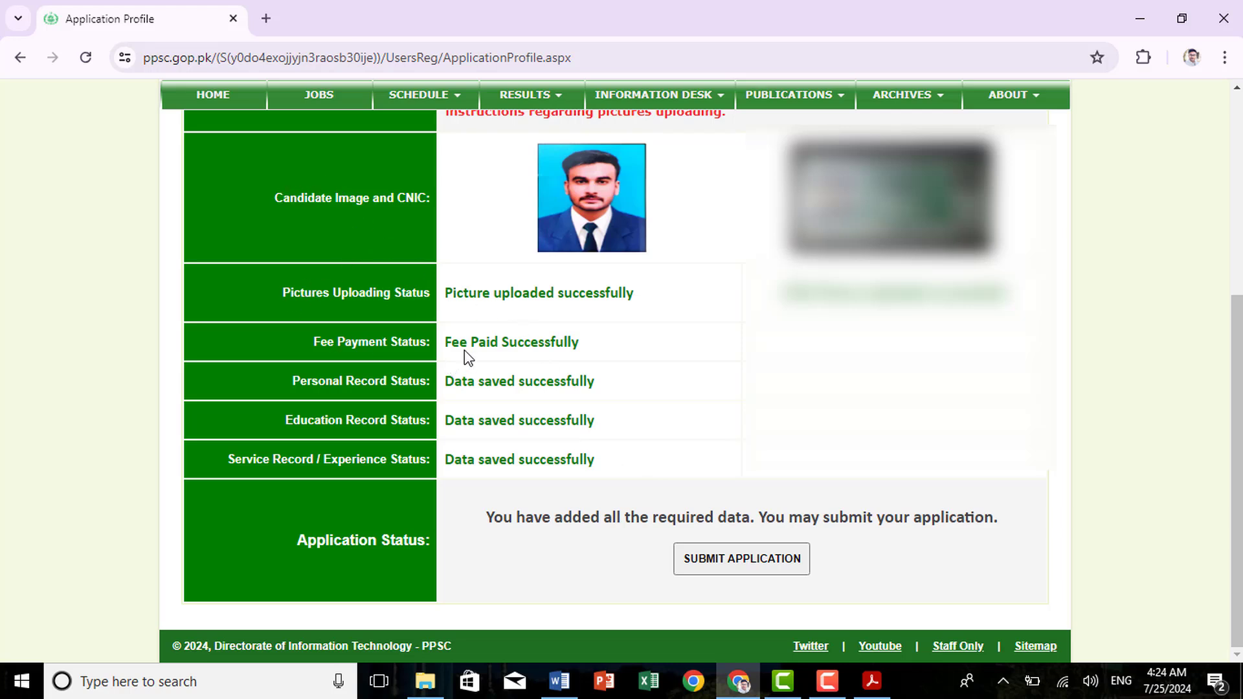
drag(454, 345, 575, 343)
drag(342, 382, 563, 382)
click(310, 423)
drag(311, 422, 566, 421)
drag(221, 457, 591, 459)
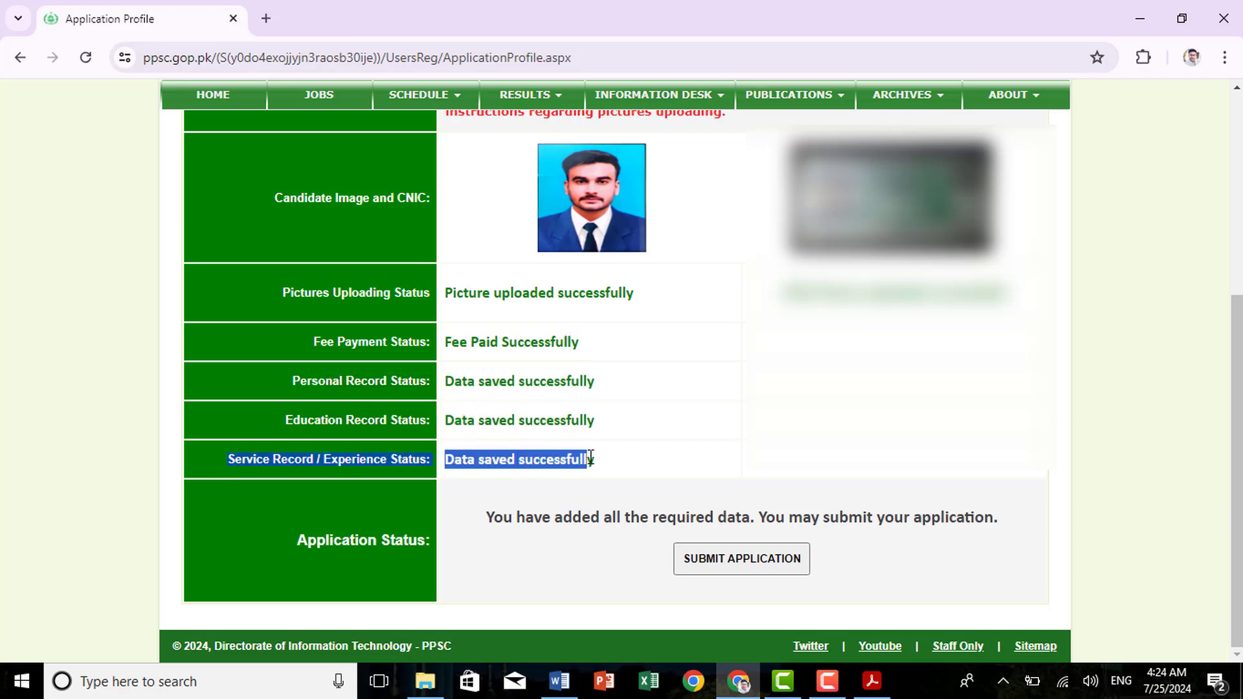
click(766, 574)
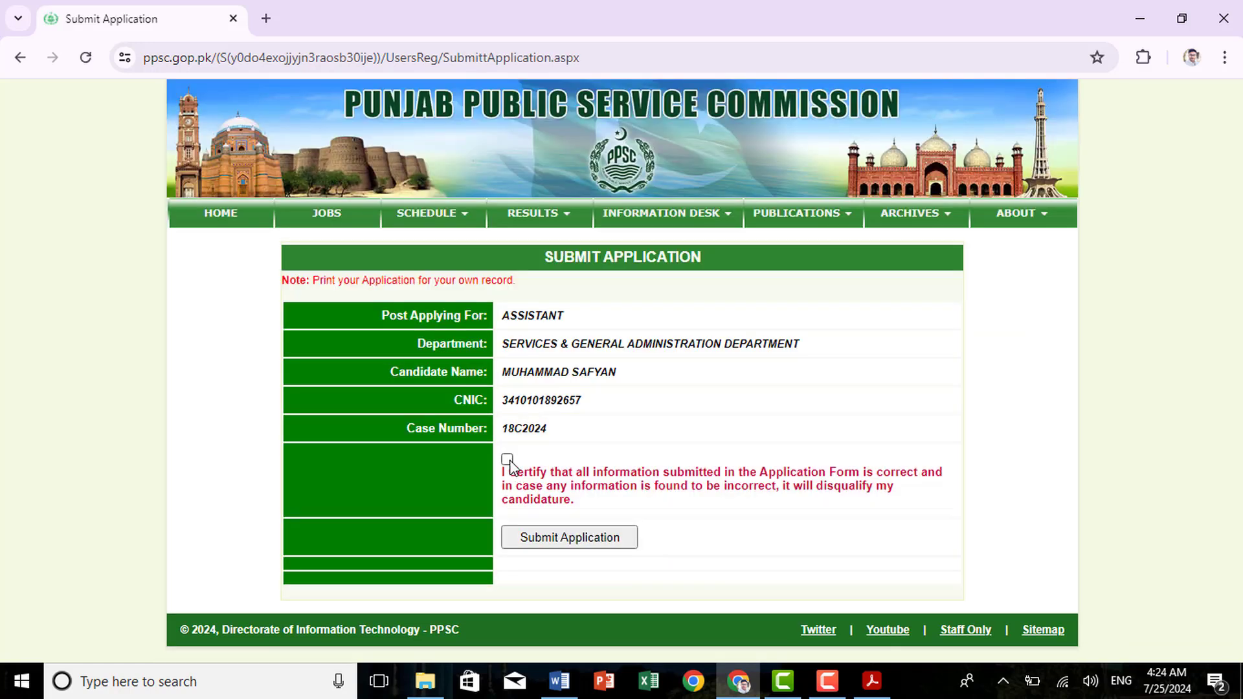
Certify the declaration and submit the Assistant application for case 18C2024, then check the success message and application number
click(508, 459)
click(551, 549)
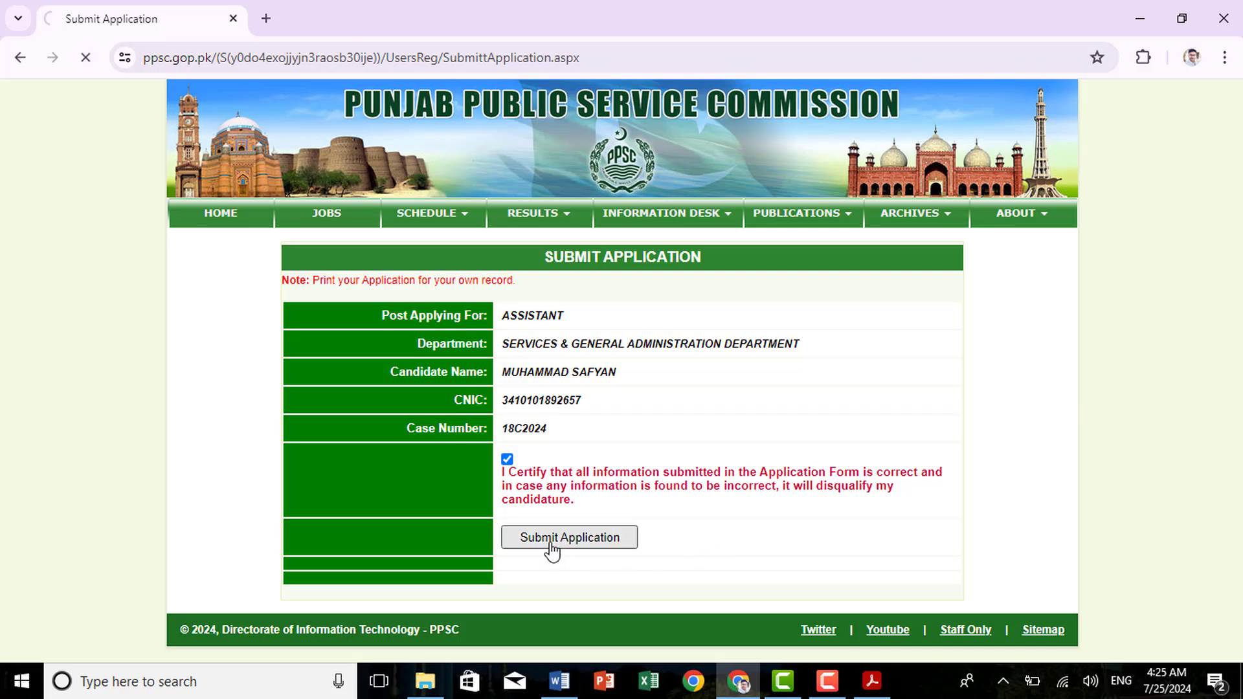
scroll(551, 549, down, 1)
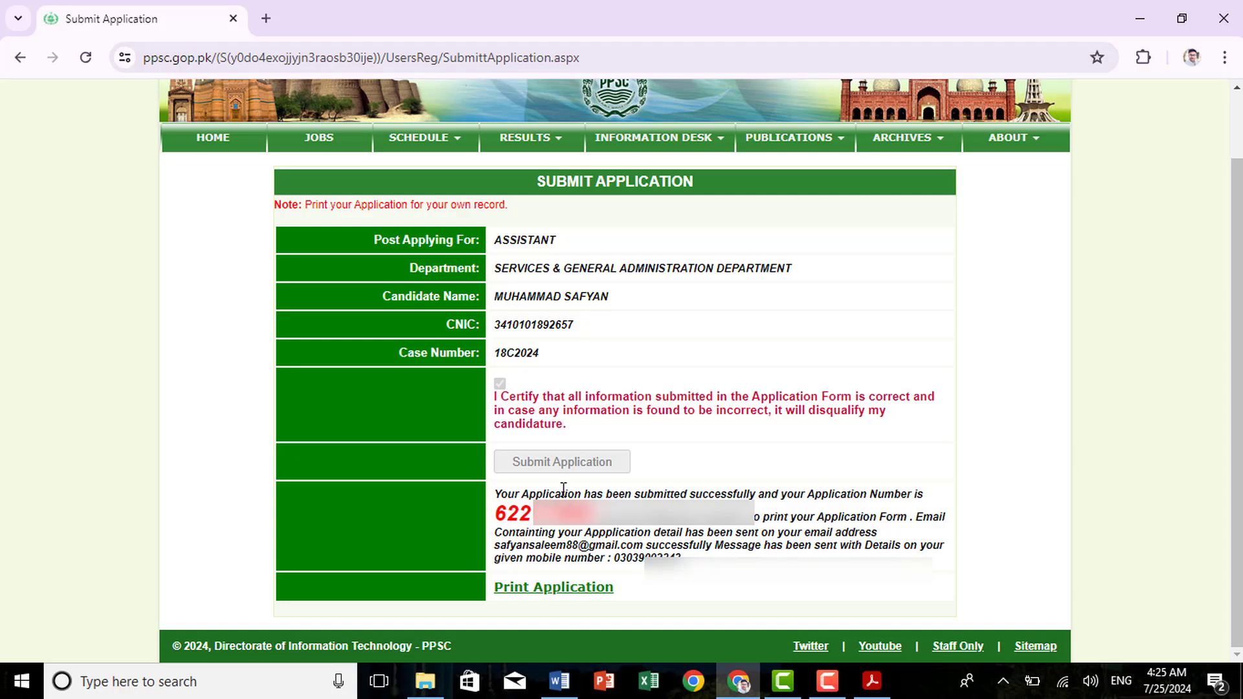
drag(499, 492, 586, 517)
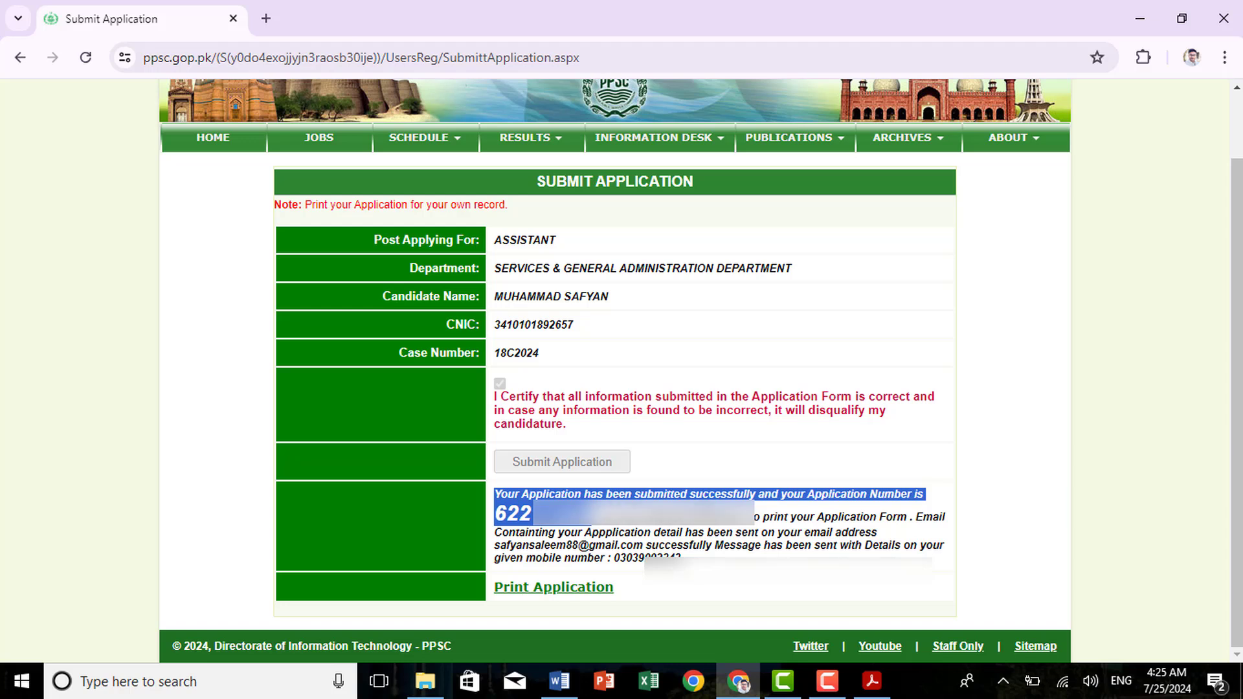